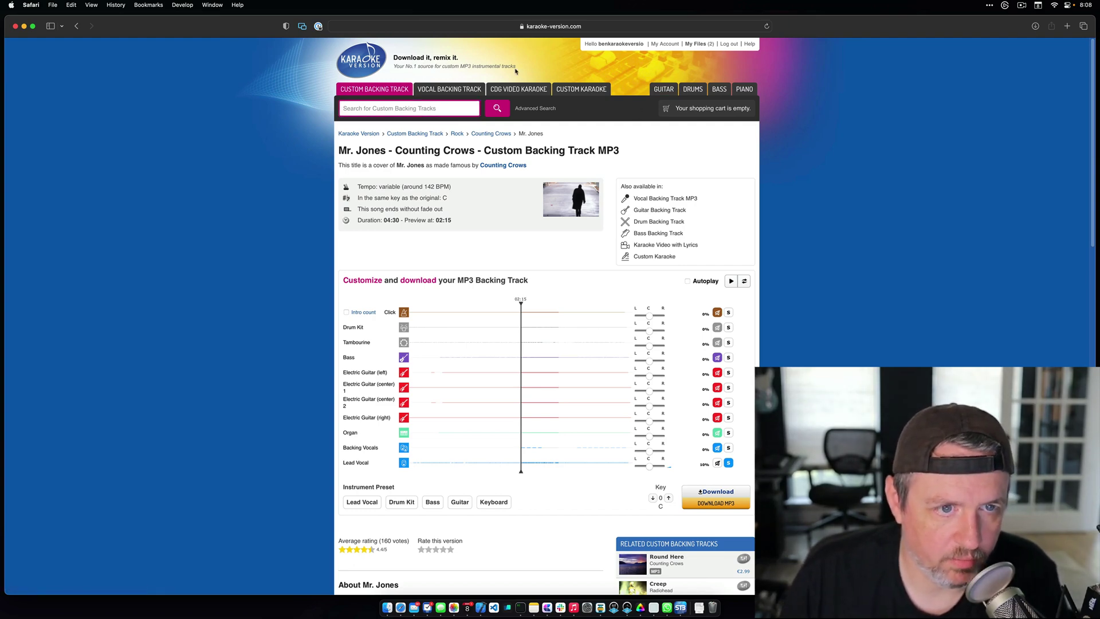
Open My Files and go to page 2, showing older tracks like Hold On Loosely and Hysteria
{"action": "left_click", "coordinate": [698, 44]}
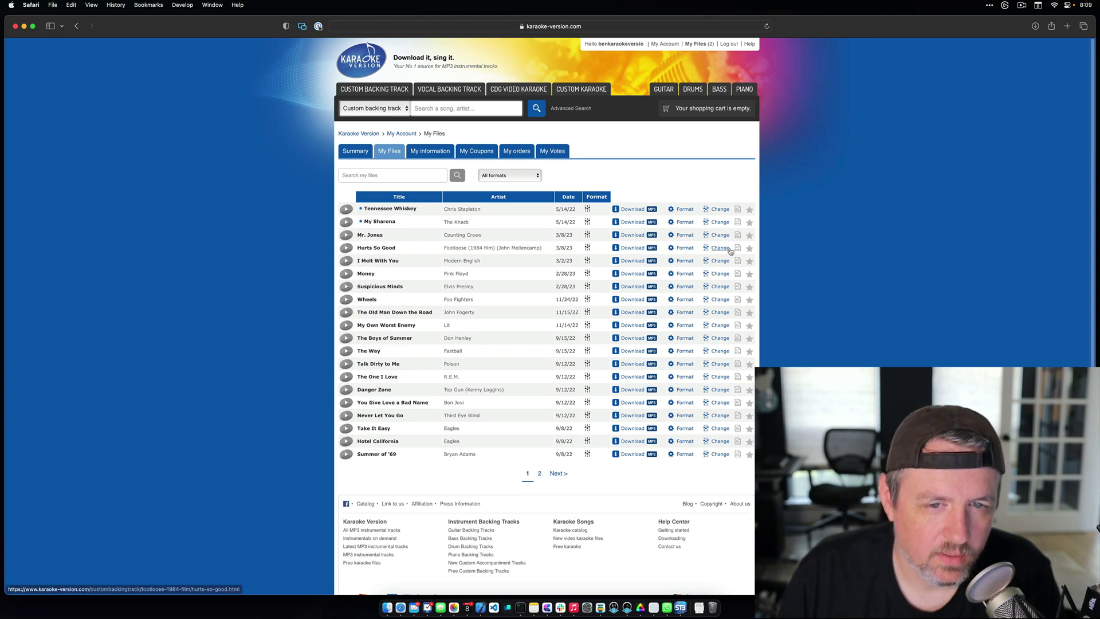
{"action": "left_click", "coordinate": [432, 108]}
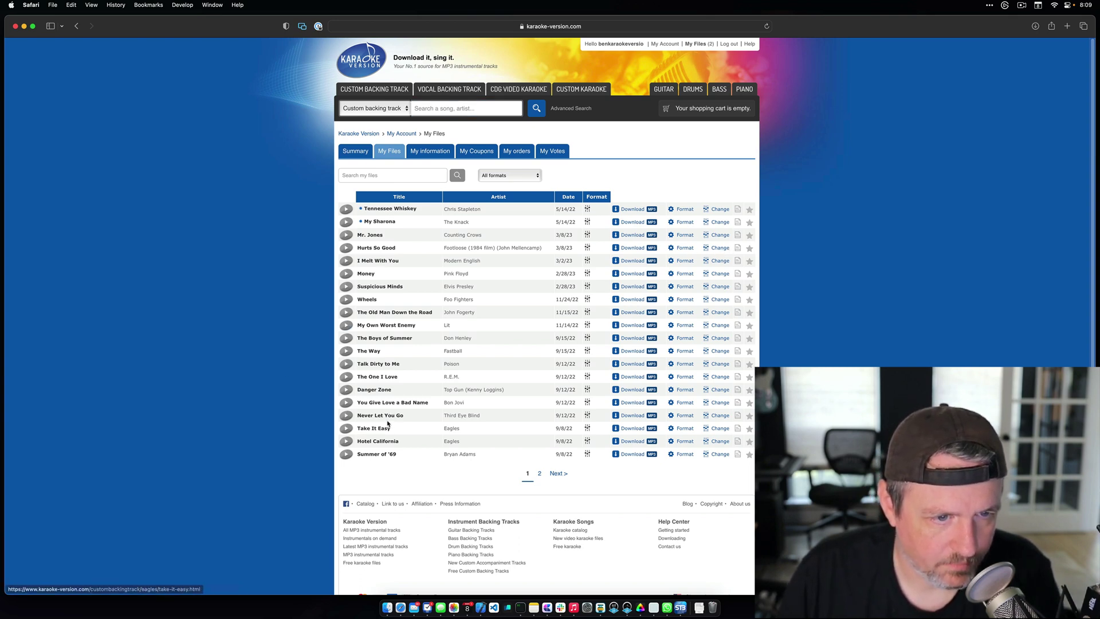
{"action": "left_click", "coordinate": [559, 473]}
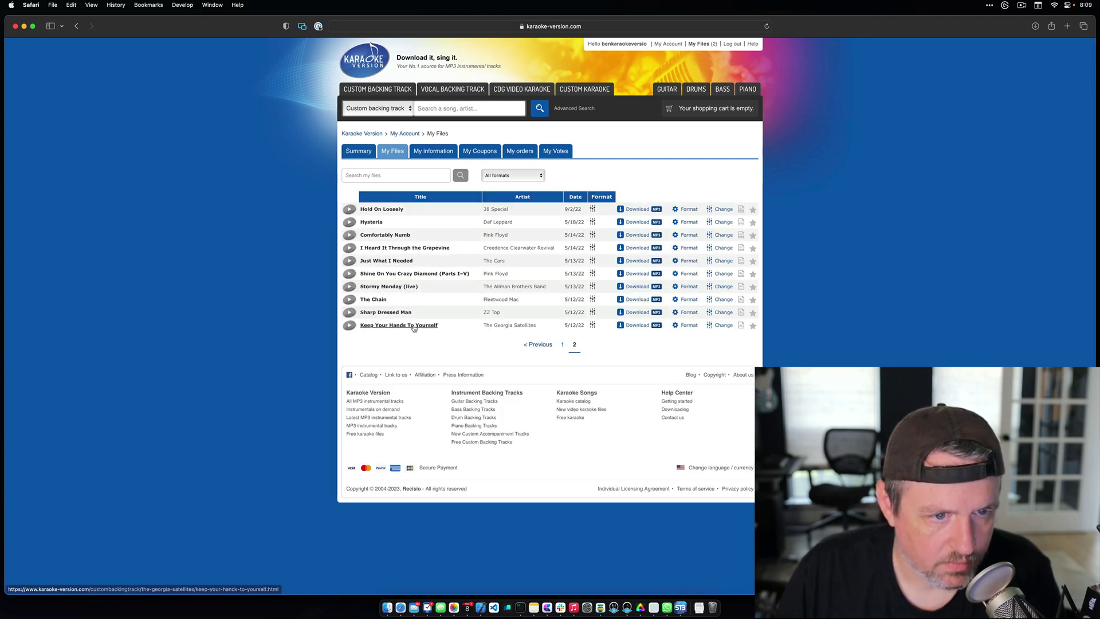
Open the Keep Your Hands To Yourself backing track, mute the Click and turn off the intro count
{"action": "left_click", "coordinate": [411, 326]}
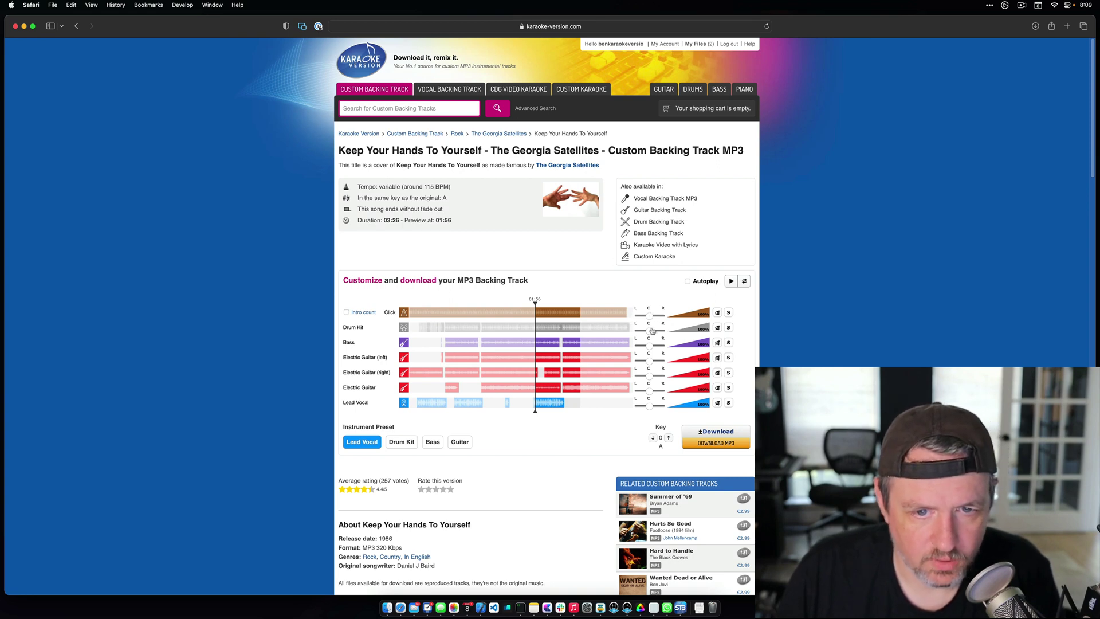
{"action": "left_click", "coordinate": [717, 313]}
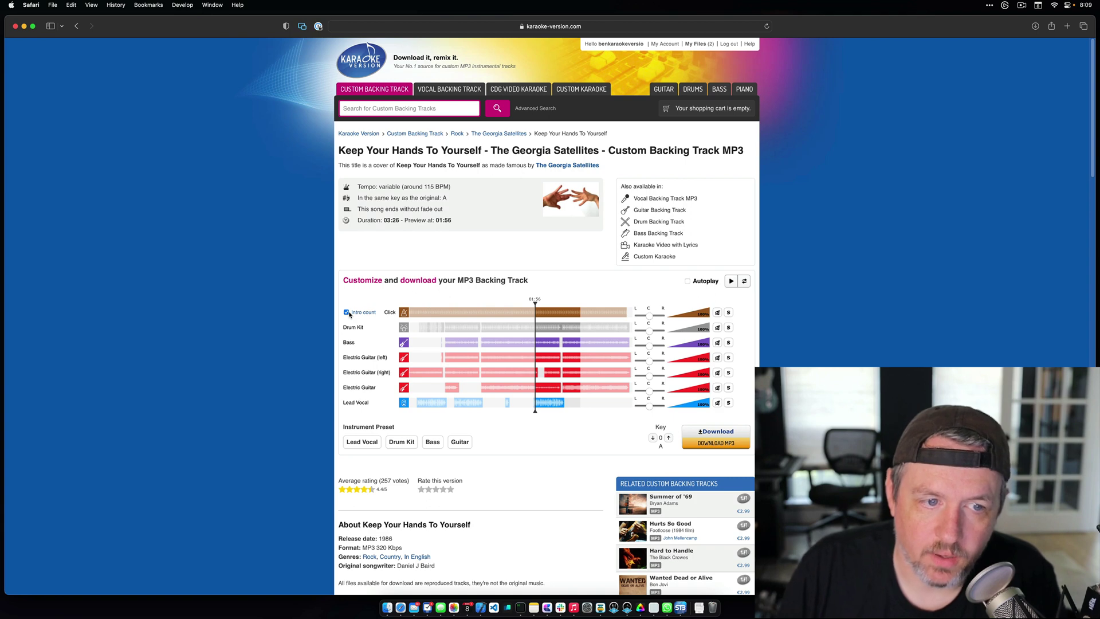
{"action": "left_click", "coordinate": [347, 313]}
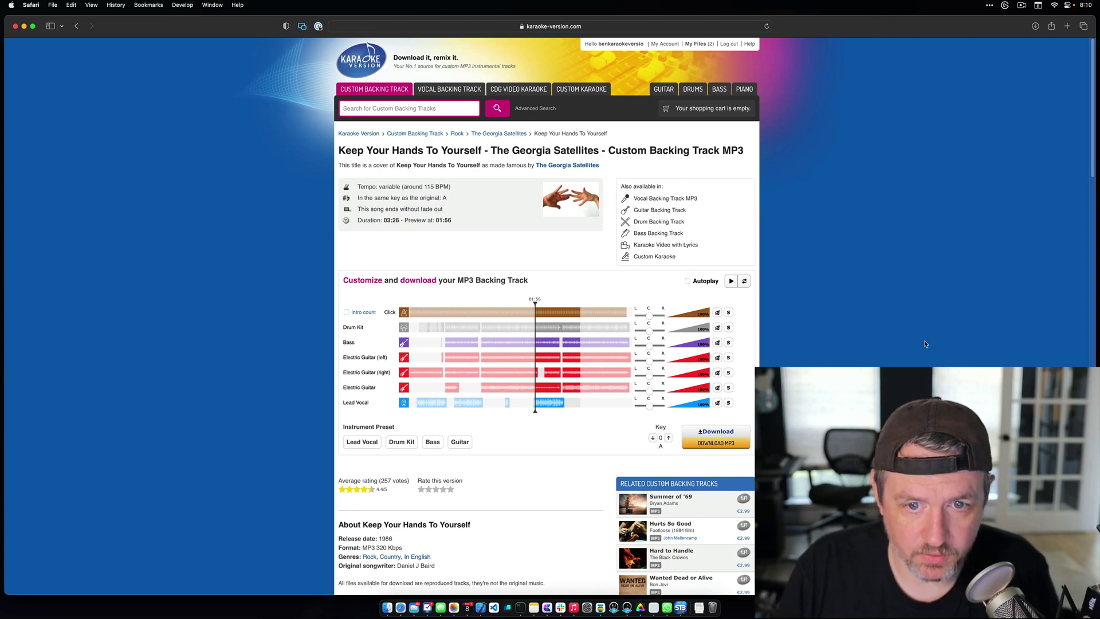
Solo and unsolo the Click track, then bring the iTerm terminal forward
{"action": "left_click", "coordinate": [729, 313]}
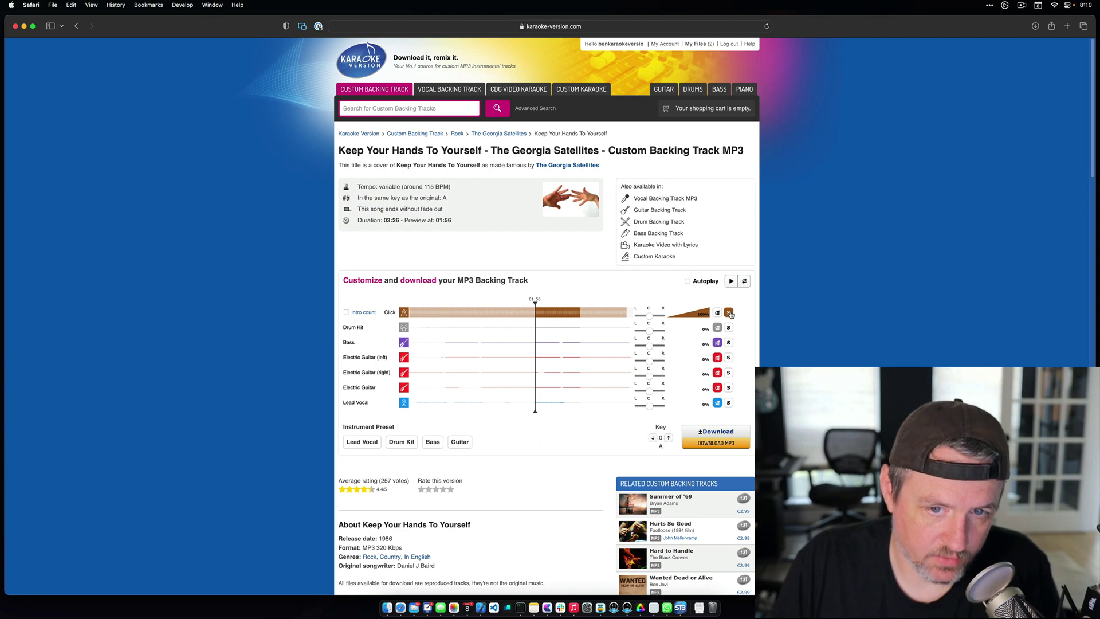
{"action": "left_click", "coordinate": [727, 312]}
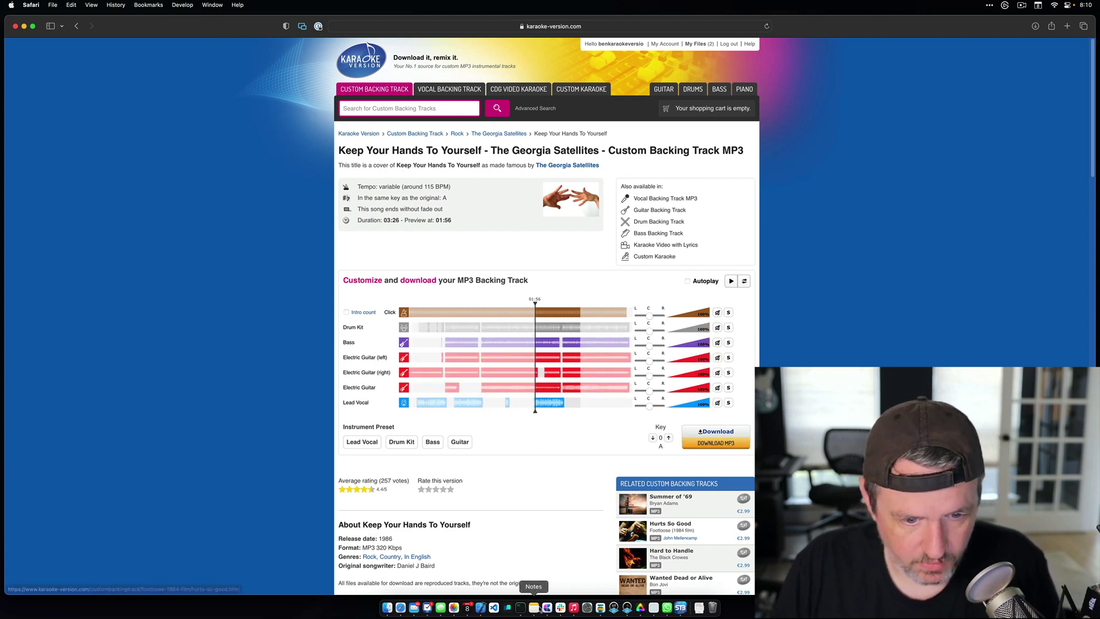
{"action": "left_click", "coordinate": [520, 608]}
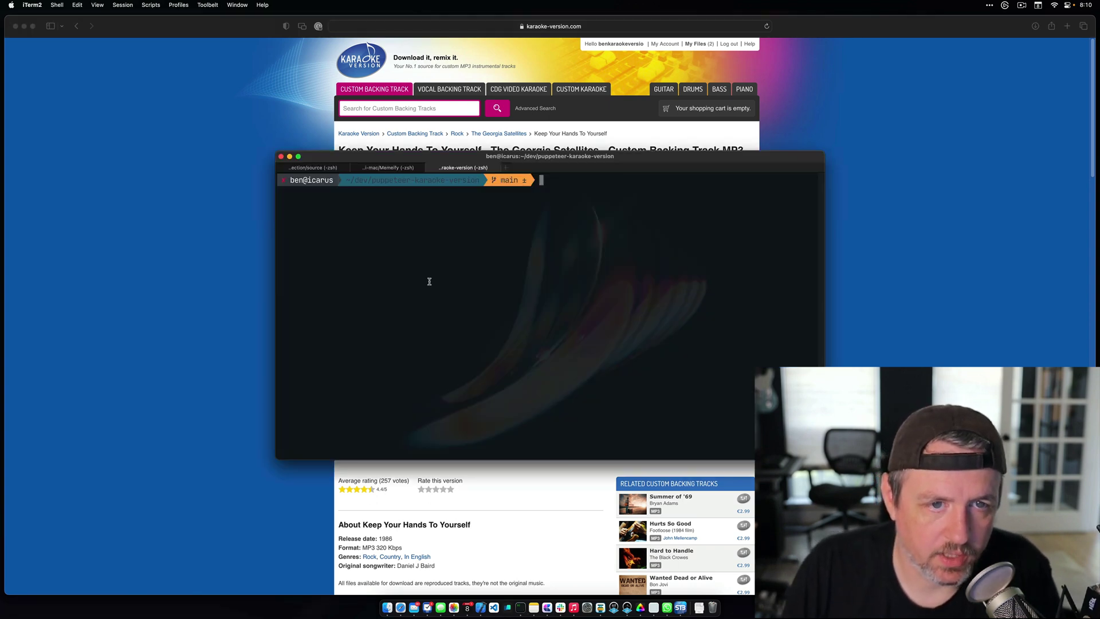
Run 'npm run start' with the copied song page URL to solo and download each track
{"action": "left_click", "coordinate": [229, 349]}
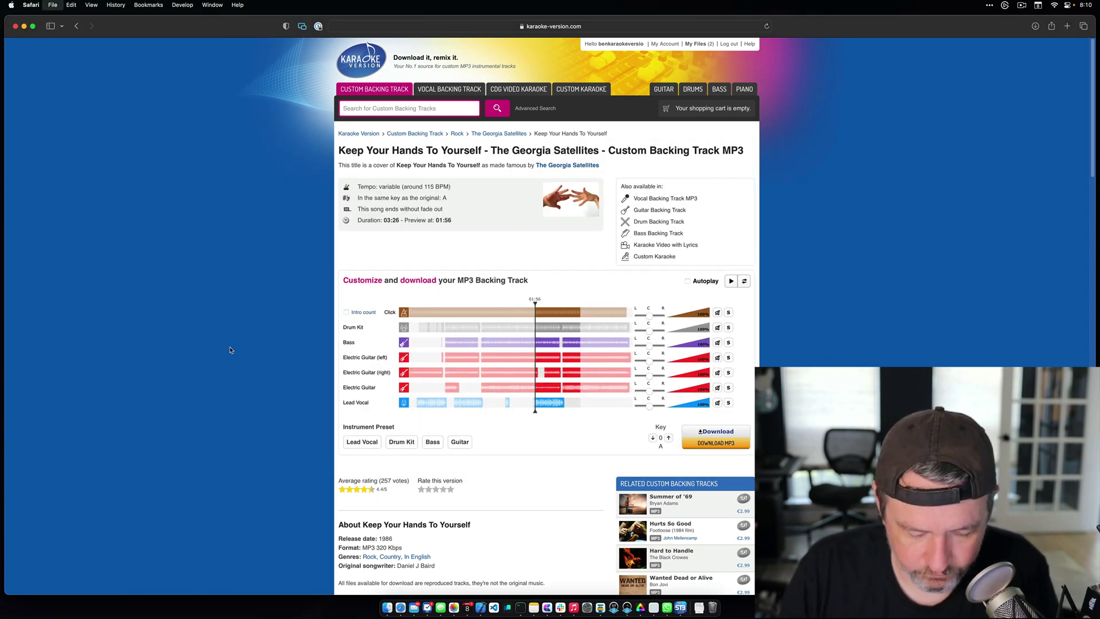
{"action": "key", "text": "super+l"}
{"action": "key", "text": "super+c"}
{"action": "key", "text": "super+Tab"}
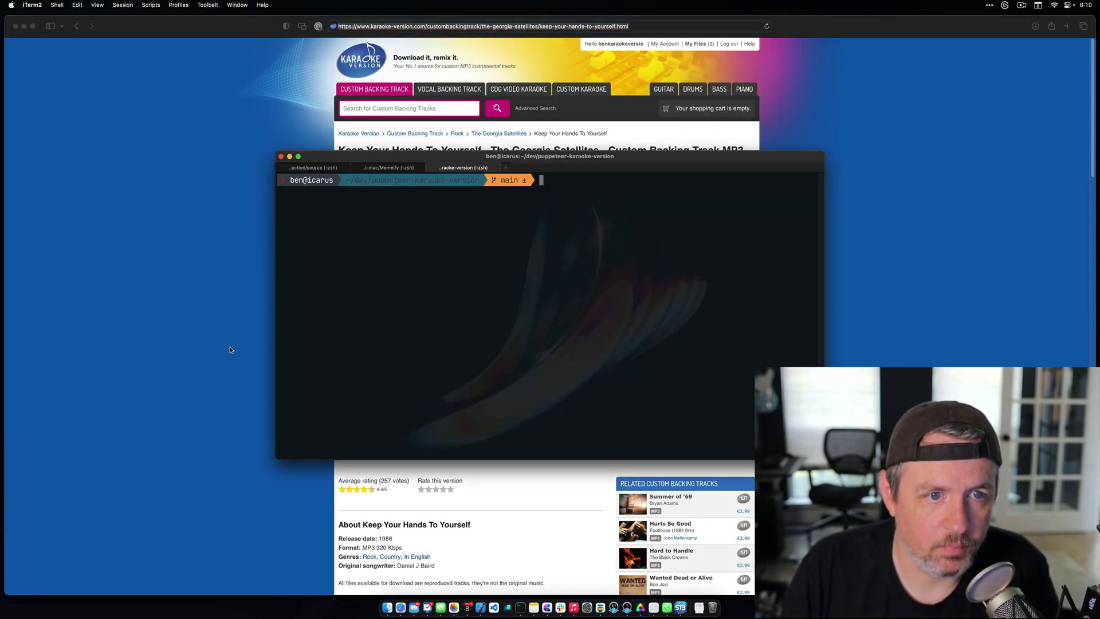
{"action": "type", "text": "npm run start"}
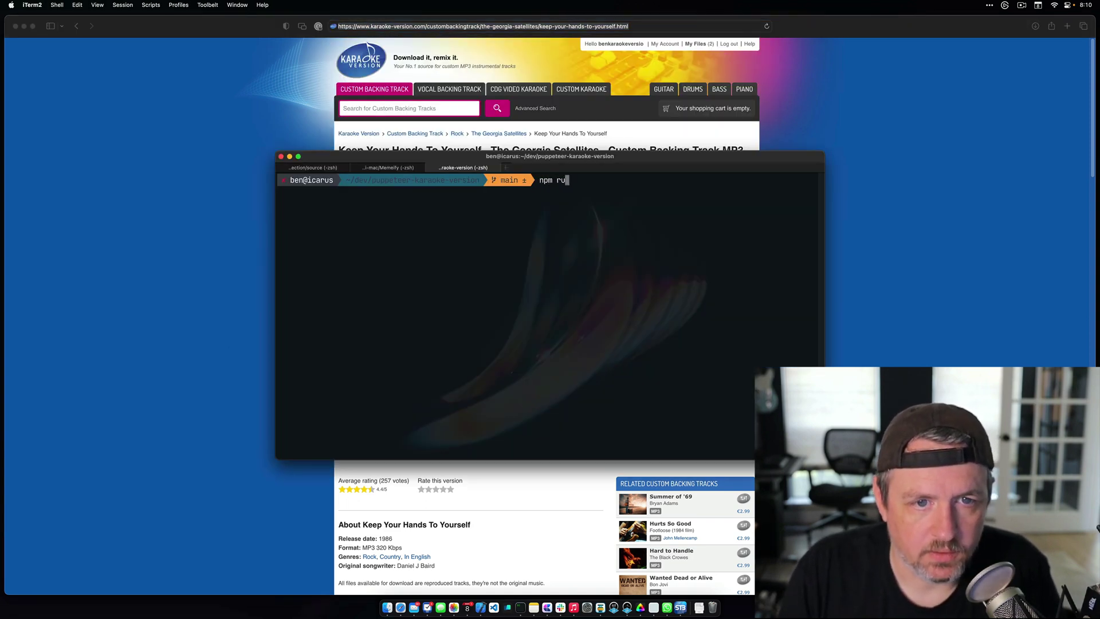
{"action": "key", "text": "super+v"}
{"action": "key", "text": "Return"}
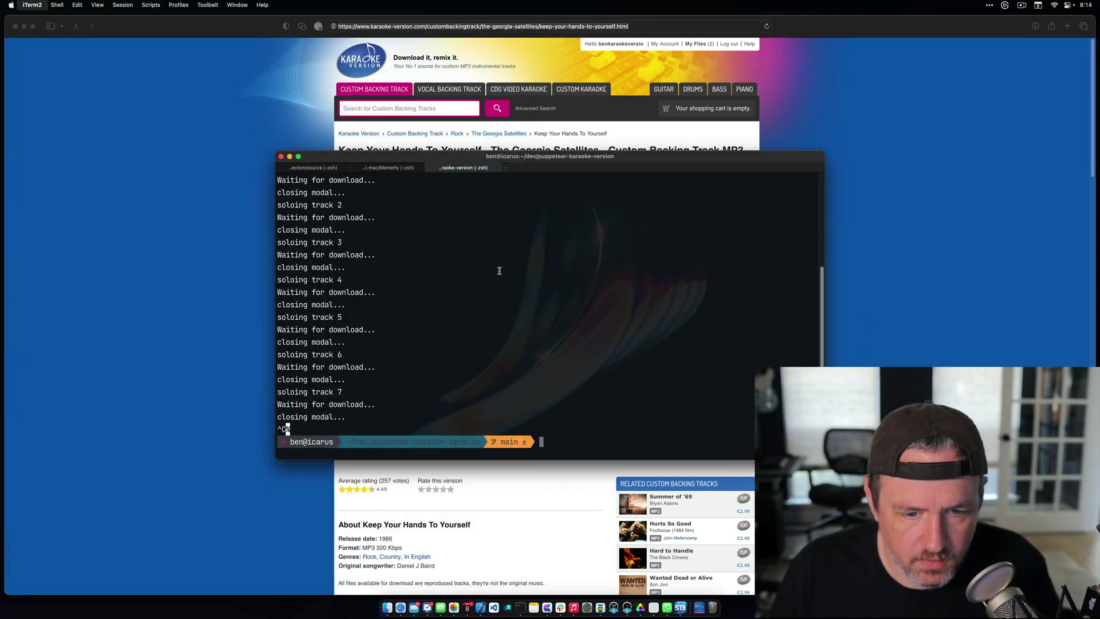
{"action": "key", "text": "super+Tab"}
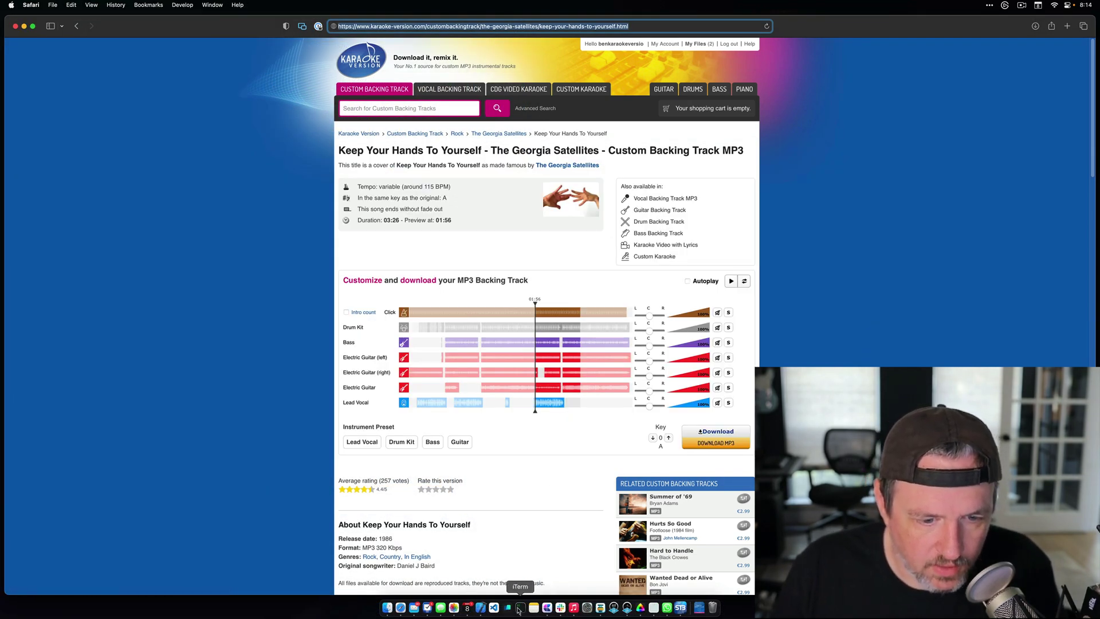
{"action": "key", "text": "super+space"}
Launch Logic Pro and import the seven stem files with Create new tracks
{"action": "type", "text": "logic"}
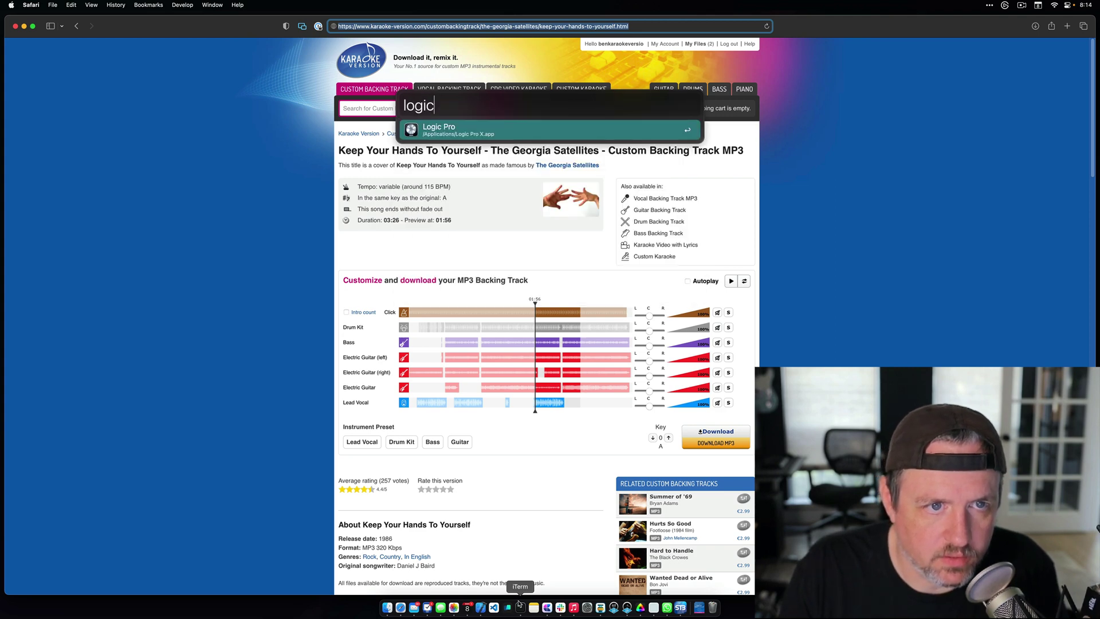
{"action": "key", "text": "Return"}
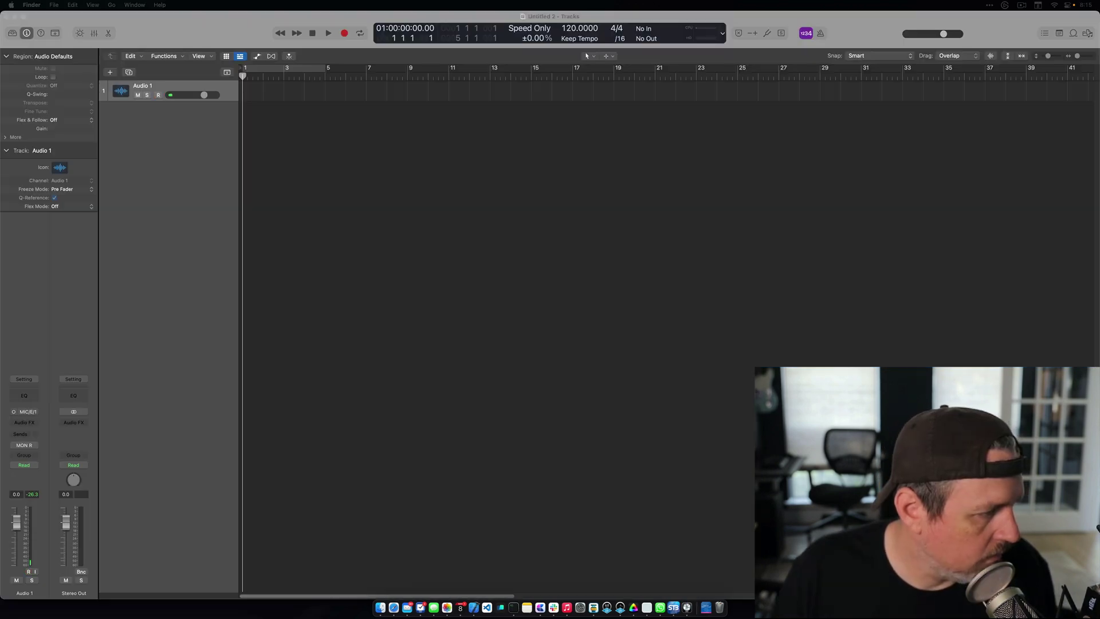
{"action": "left_click_drag", "start_coordinate": [831, 436], "coordinate": [241, 176]}
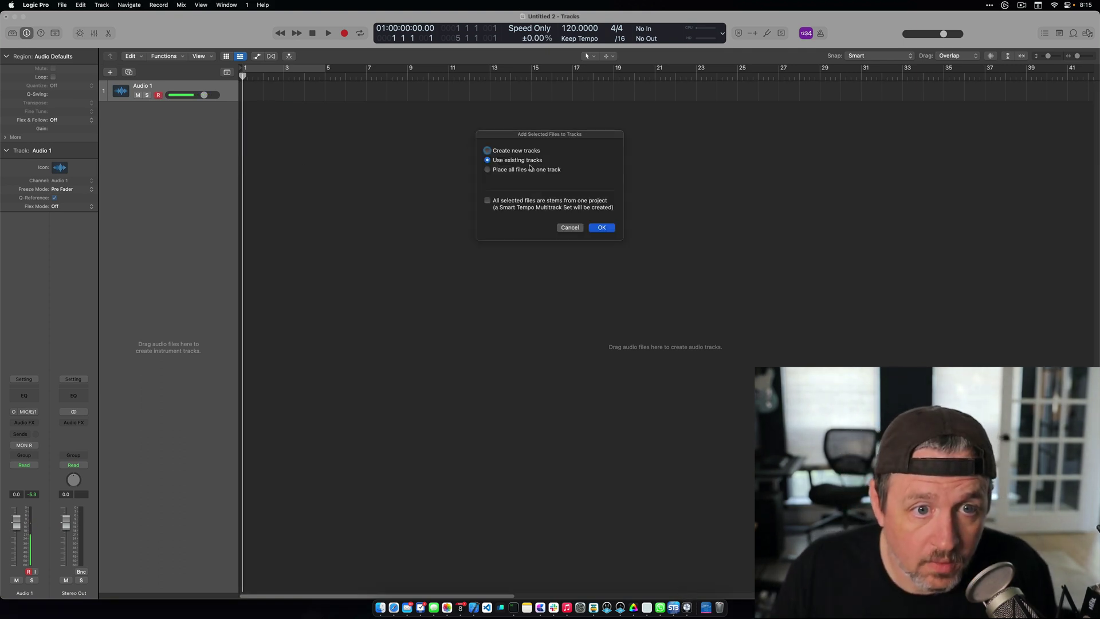
{"action": "left_click", "coordinate": [514, 149]}
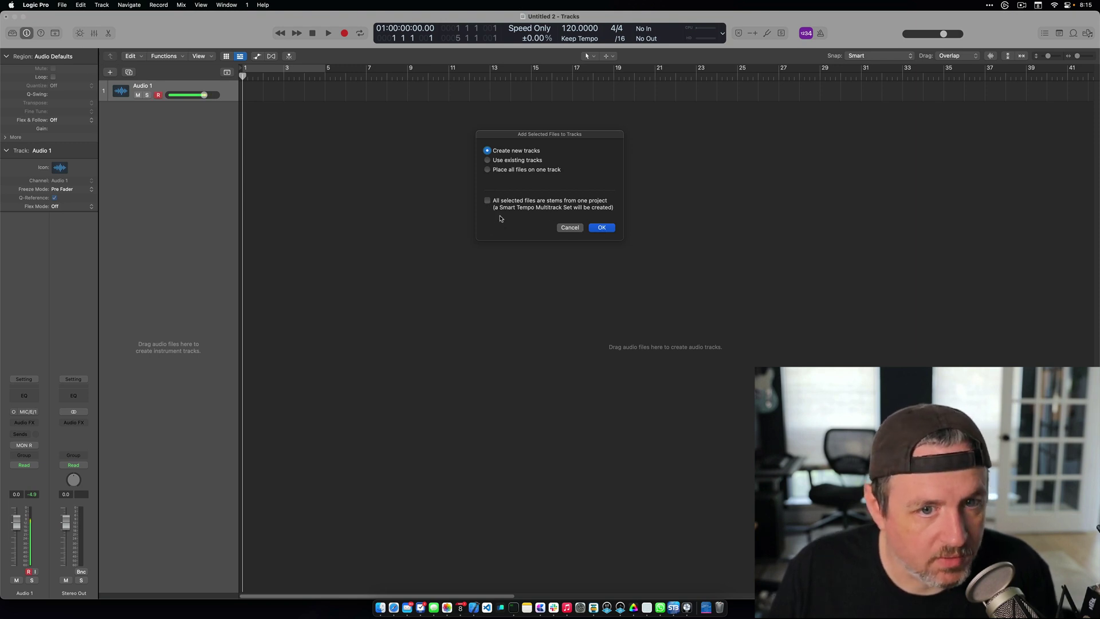
{"action": "left_click", "coordinate": [606, 228]}
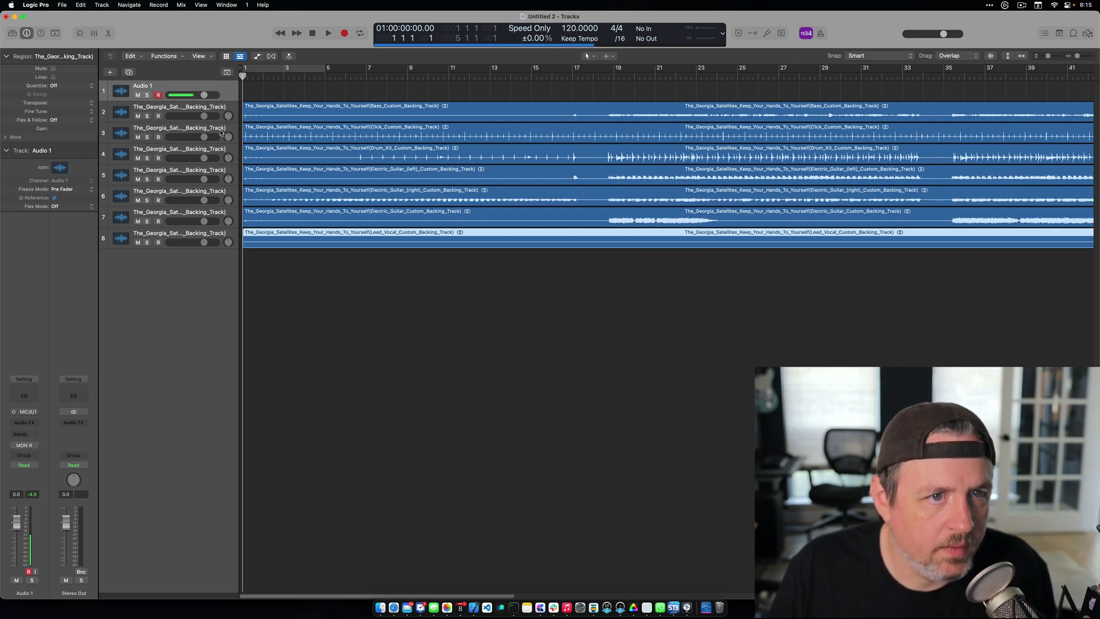
Rename tracks 2–4 to Bass, Click and Drums
{"action": "double_click", "coordinate": [193, 107]}
{"action": "type", "text": "Bass"}
{"action": "key", "text": "Return"}
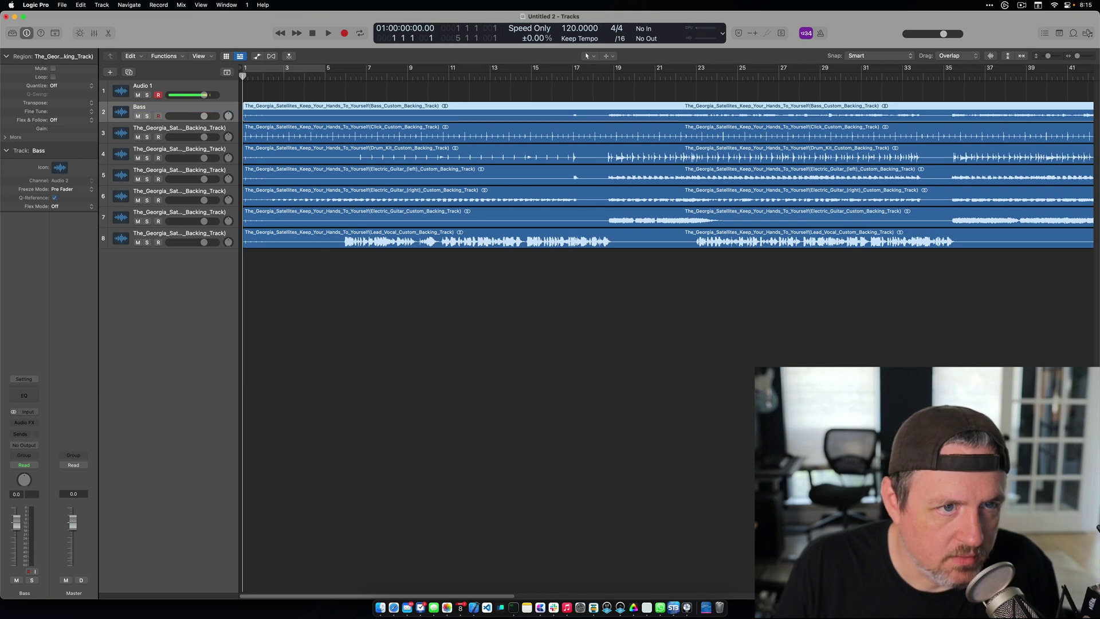
{"action": "double_click", "coordinate": [165, 127]}
{"action": "type", "text": "Cl"}
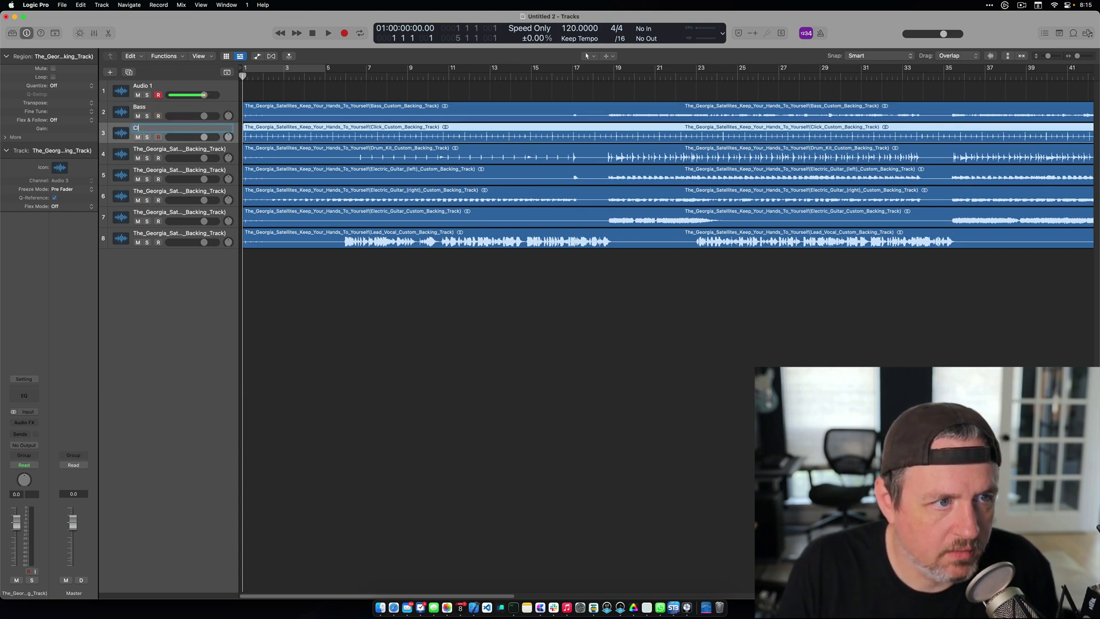
{"action": "type", "text": "ick"}
{"action": "key", "text": "Return"}
{"action": "double_click", "coordinate": [166, 149]}
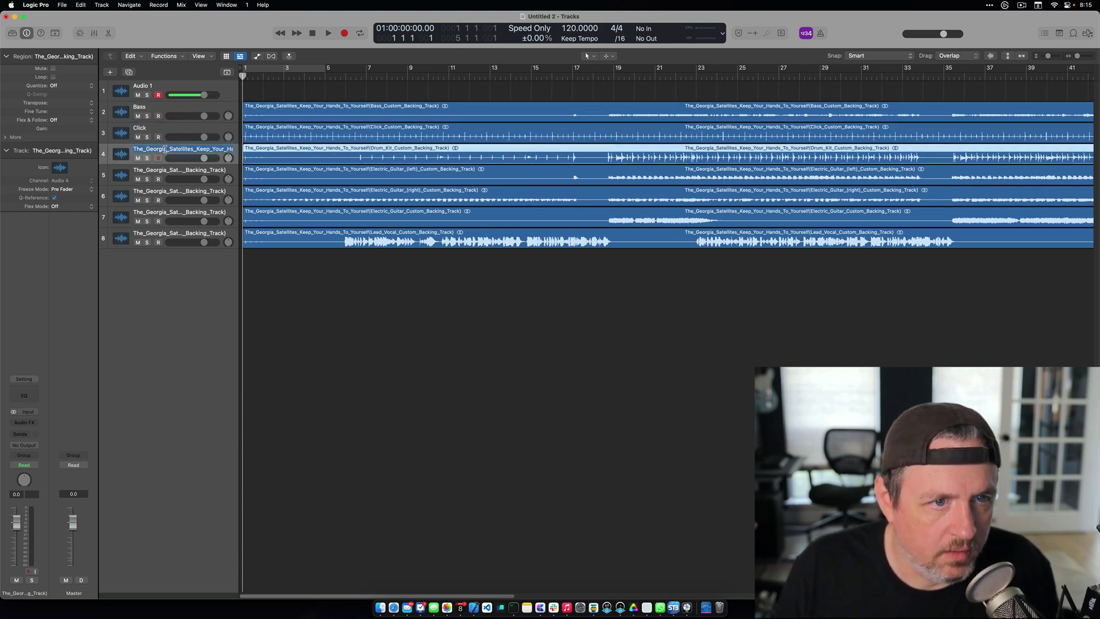
{"action": "type", "text": "Drums"}
{"action": "key", "text": "Return"}
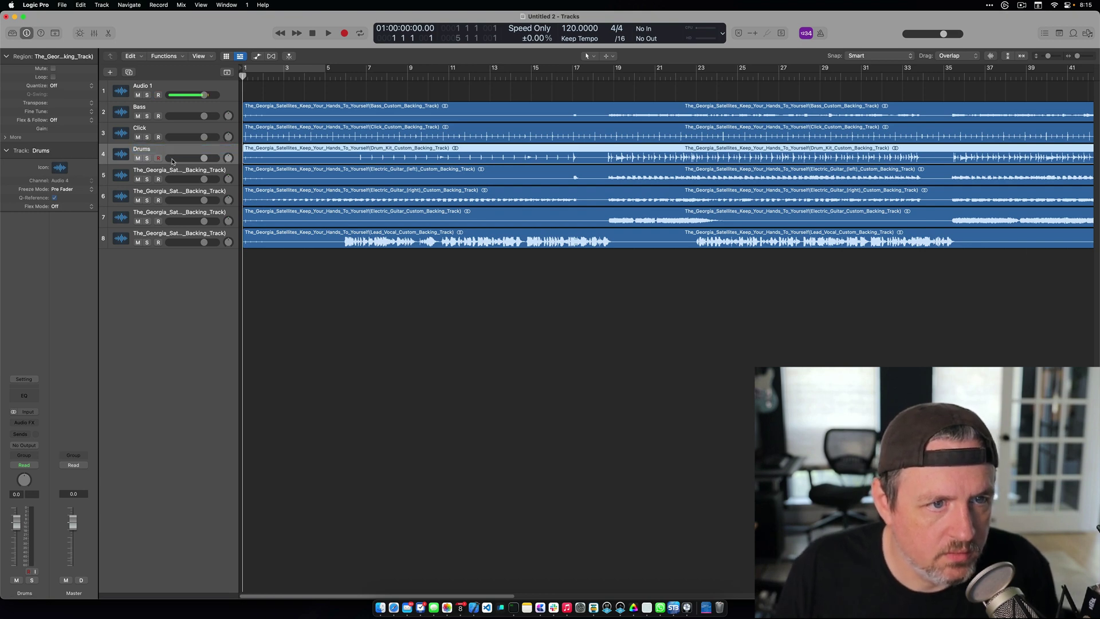
Rename tracks 5–8 to Guitar 1, Guitar 2, Lead Guitar and Lead Vox
{"action": "double_click", "coordinate": [174, 171]}
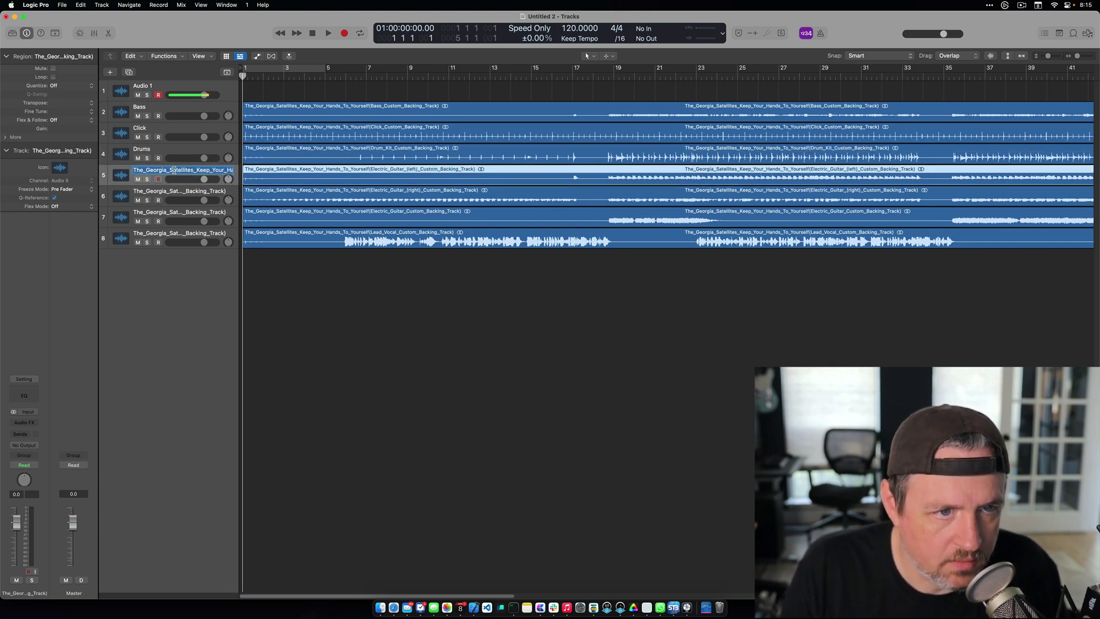
{"action": "type", "text": "Guitar 1"}
{"action": "key", "text": "Return"}
{"action": "double_click", "coordinate": [175, 191]}
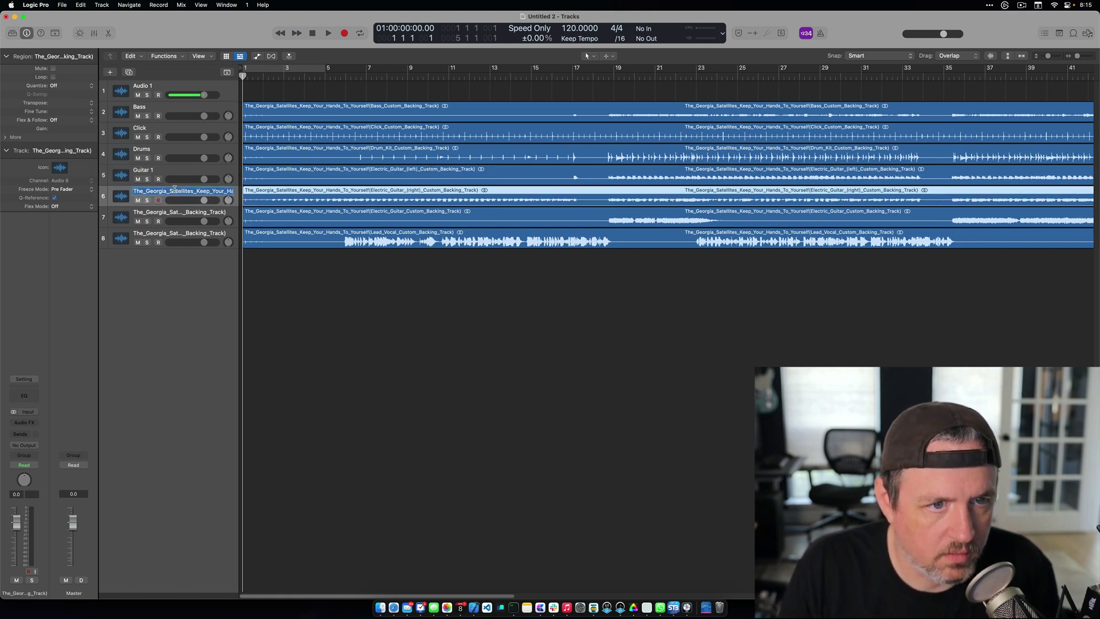
{"action": "type", "text": "Guitar 2"}
{"action": "key", "text": "Return"}
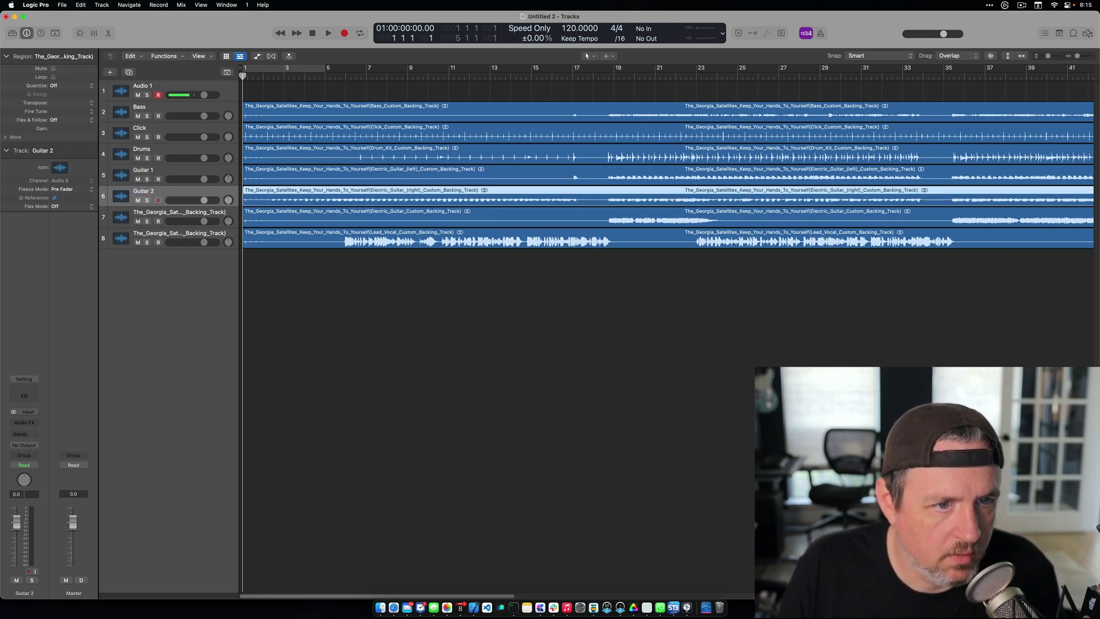
{"action": "double_click", "coordinate": [178, 212]}
{"action": "type", "text": "Lea"}
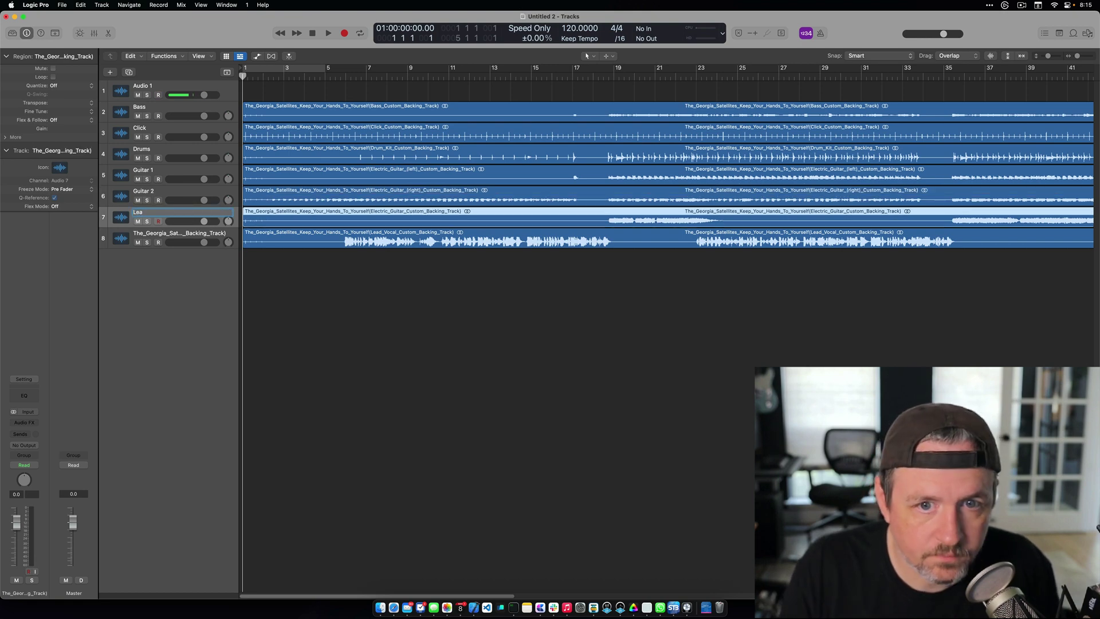
{"action": "type", "text": "d Guitar"}
{"action": "key", "text": "Return"}
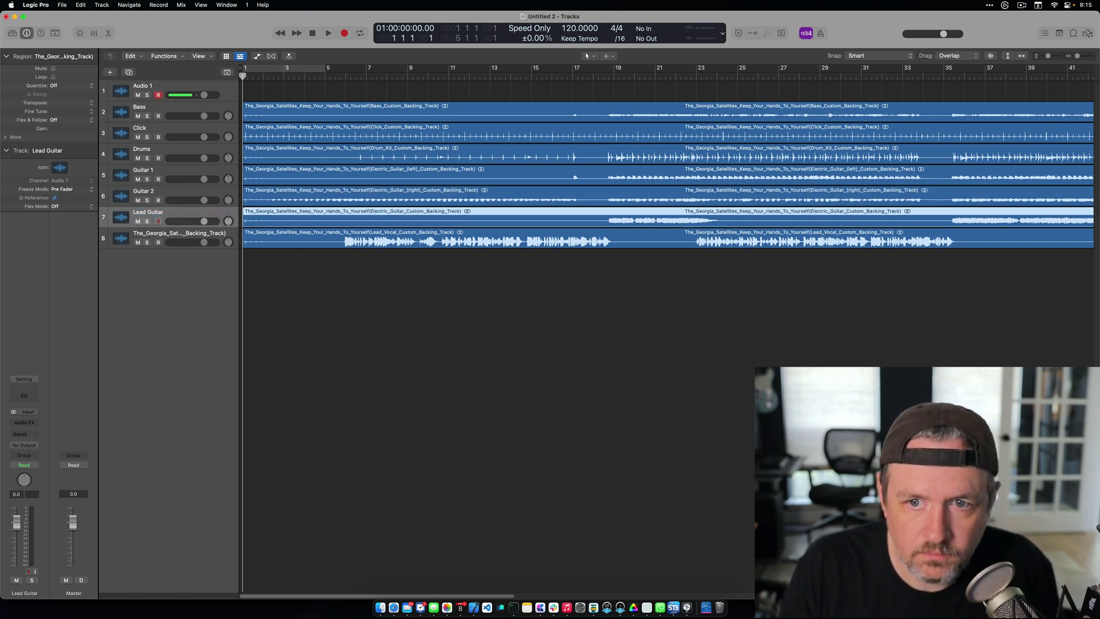
{"action": "double_click", "coordinate": [184, 232]}
{"action": "type", "text": "Lead Vox"}
{"action": "key", "text": "Return"}
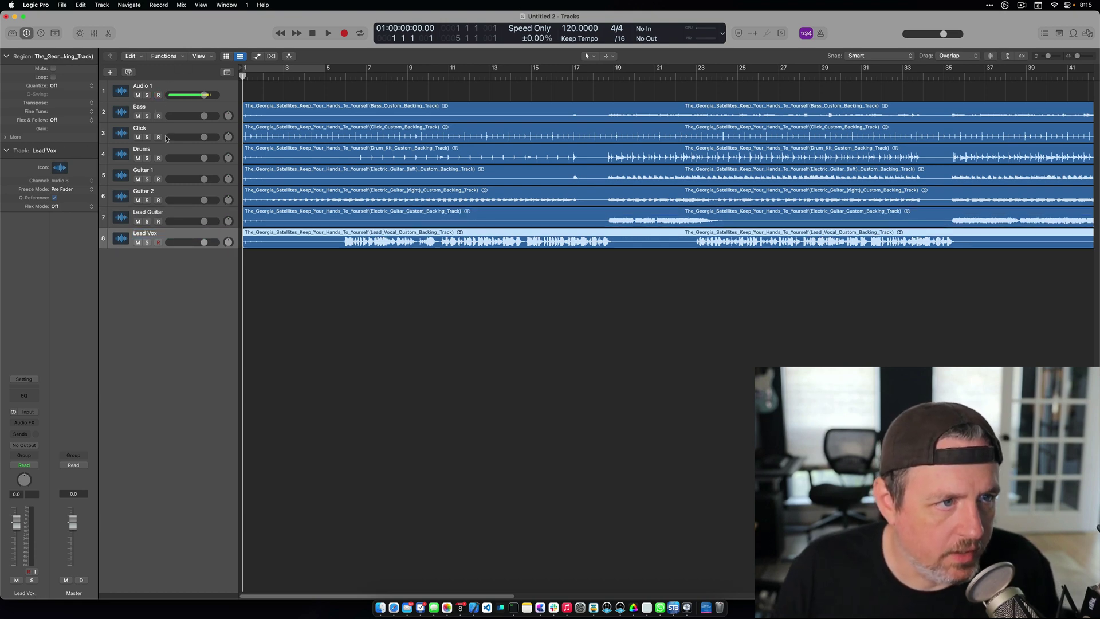
Drag Click, Drums and Lead Vox up to order Click, Drums, Bass, Lead Vox, then the guitars
{"action": "left_click_drag", "start_coordinate": [165, 131], "coordinate": [164, 112]}
{"action": "left_click_drag", "start_coordinate": [166, 153], "coordinate": [160, 131]}
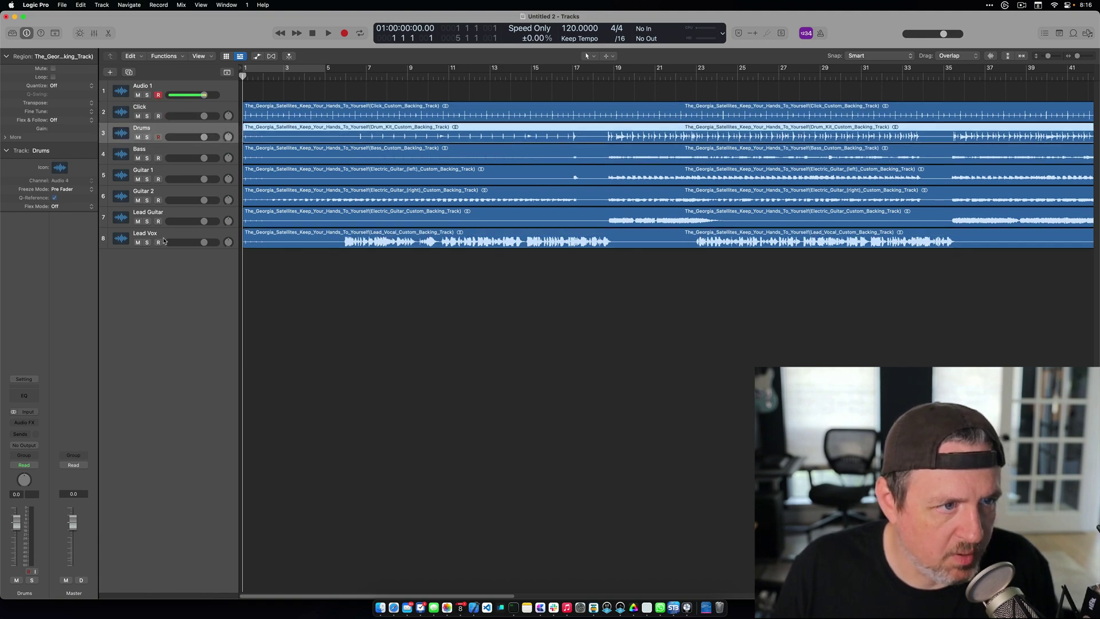
{"action": "left_click_drag", "start_coordinate": [156, 233], "coordinate": [166, 175]}
Select the Guitar 2, Guitar 1 and Lead Guitar tracks
{"action": "left_click", "coordinate": [151, 218]}
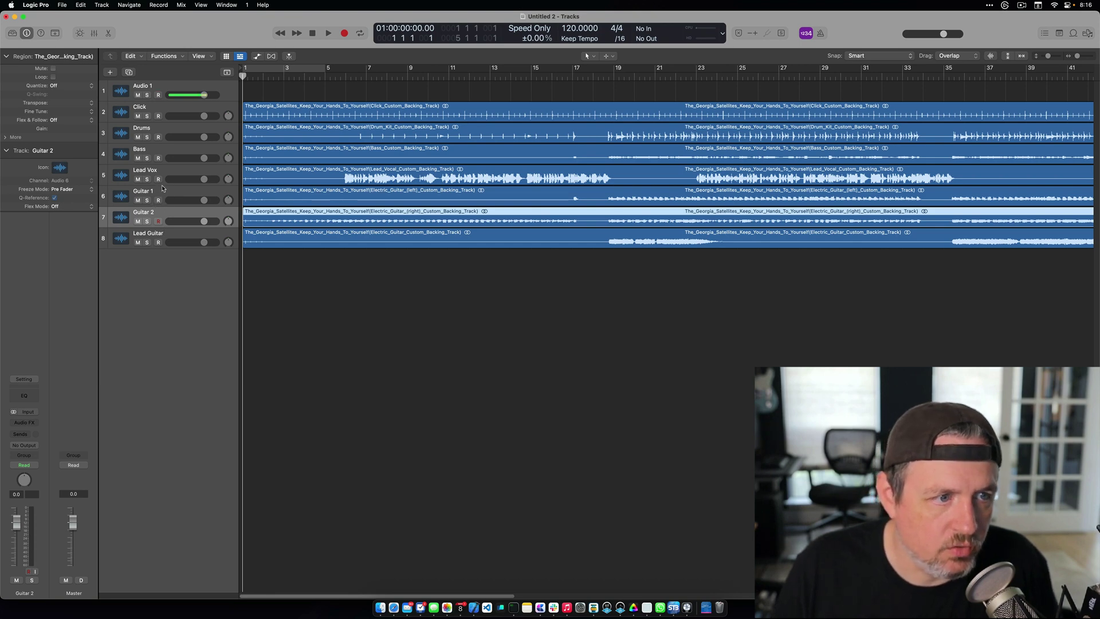
{"action": "left_click", "coordinate": [167, 192], "text": "shift"}
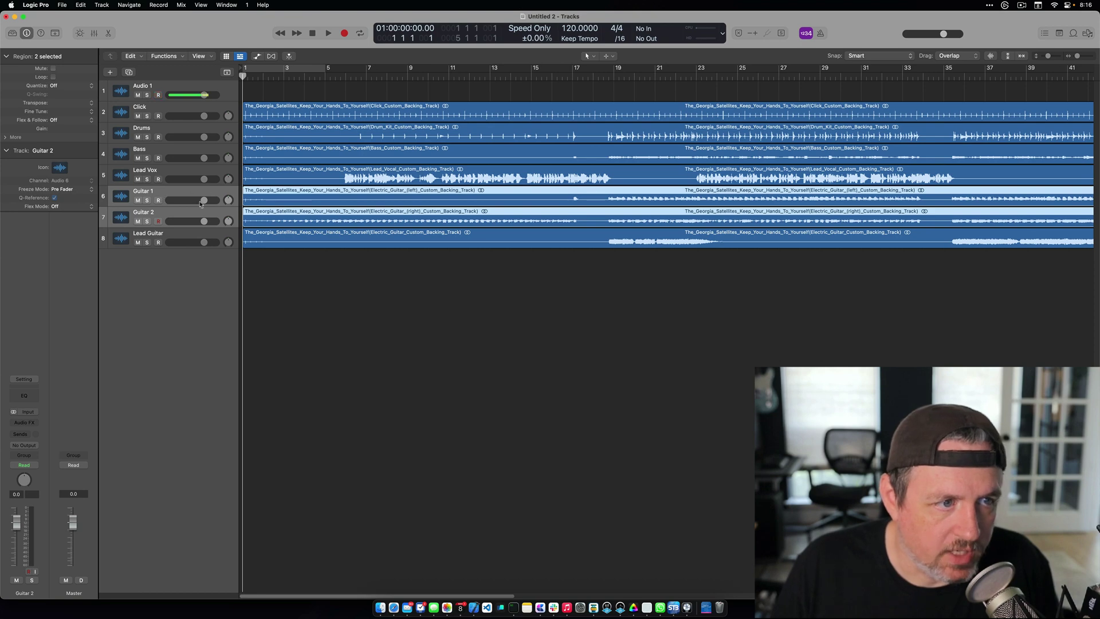
{"action": "left_click", "coordinate": [179, 236]}
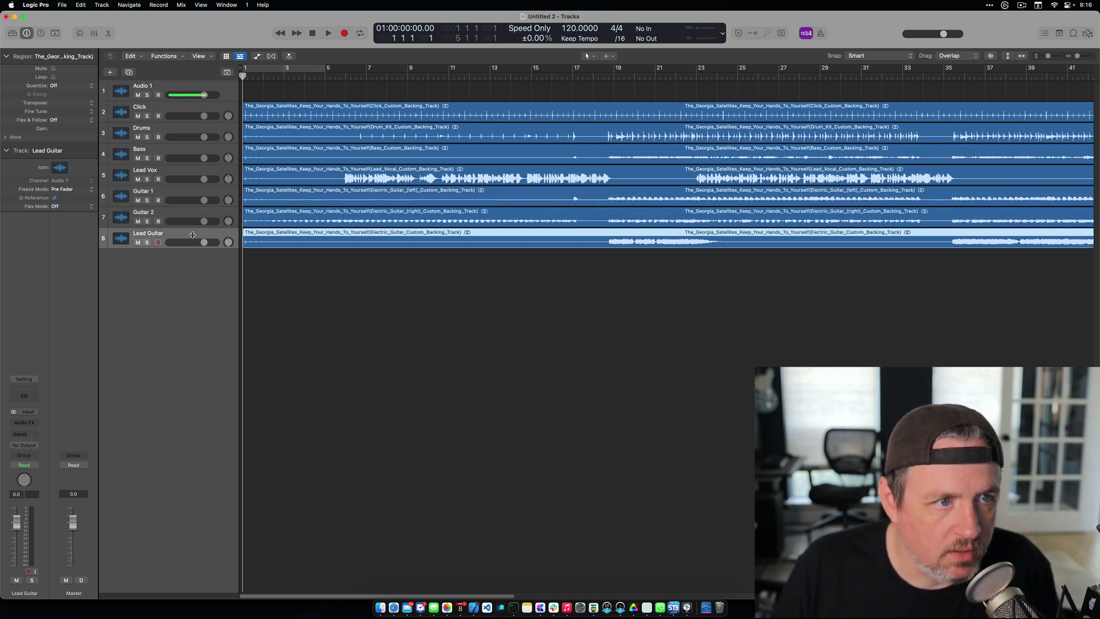
Play the stems briefly from around bar 12
{"action": "left_click", "coordinate": [474, 71]}
{"action": "key", "text": "space"}
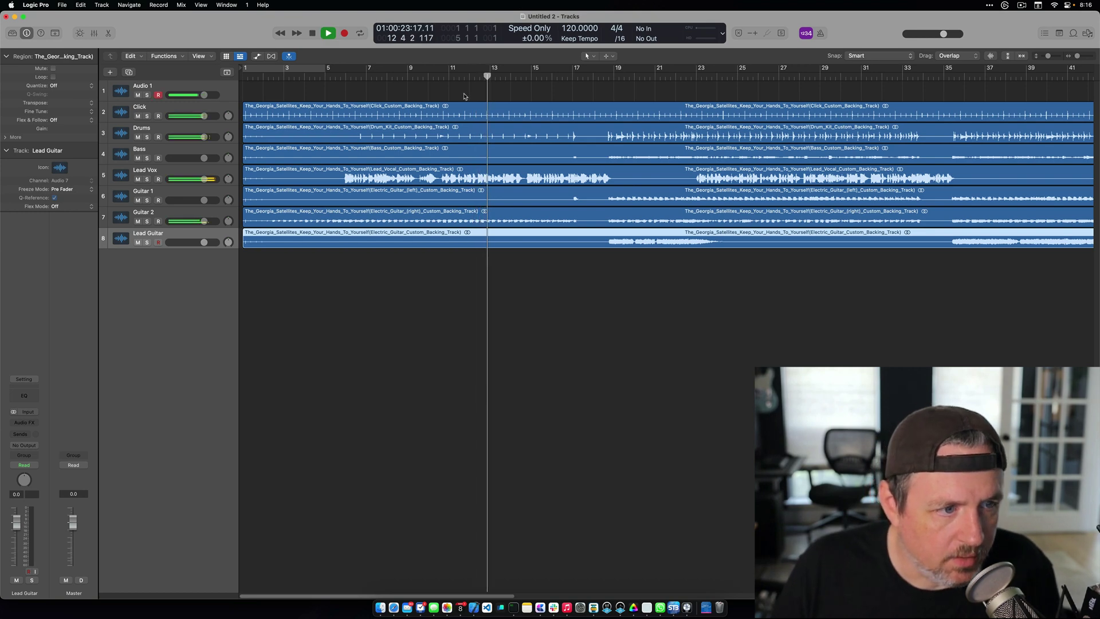
{"action": "key", "text": "space"}
Set Click through Guitar 2 to mono input routed to Stereo Output in the Mixer
{"action": "left_click", "coordinate": [167, 107]}
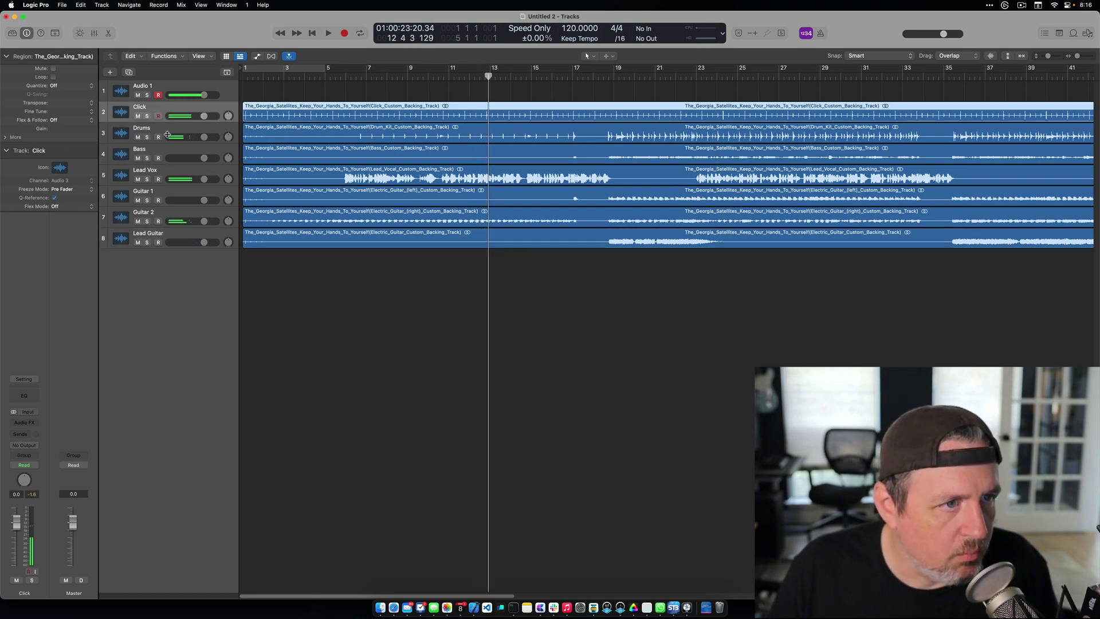
{"action": "left_click", "coordinate": [178, 217], "text": "shift"}
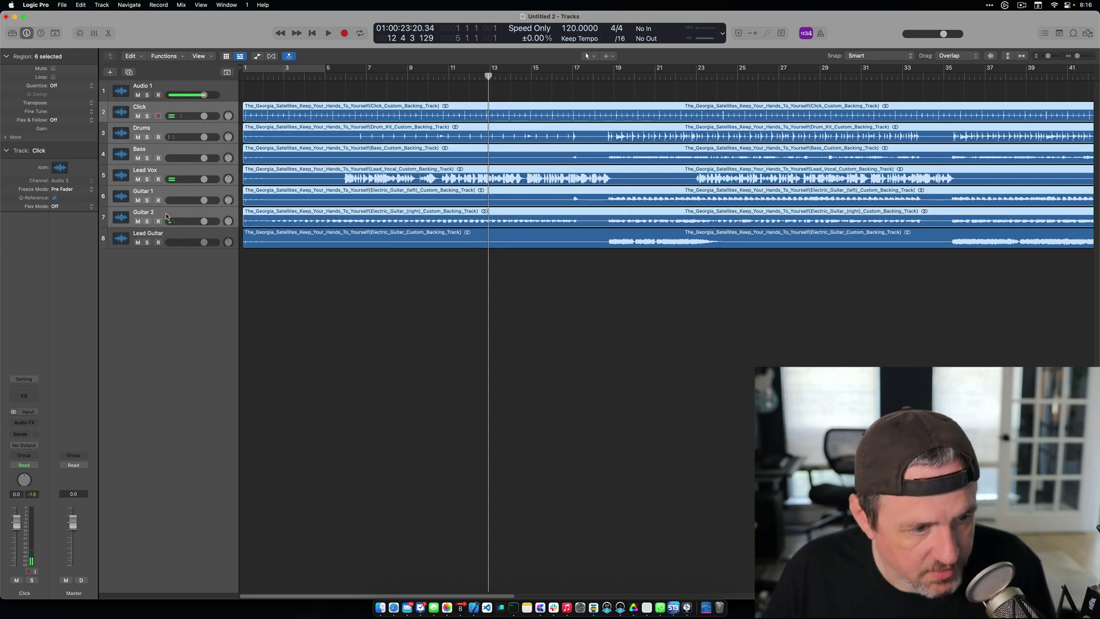
{"action": "key", "text": "x"}
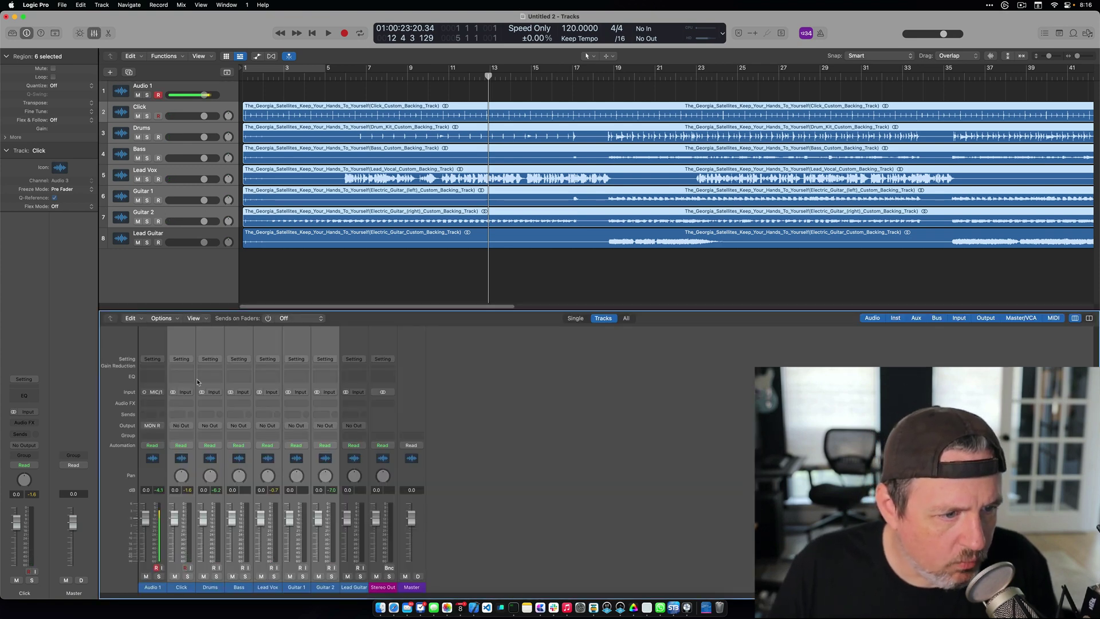
{"action": "left_click", "coordinate": [172, 393]}
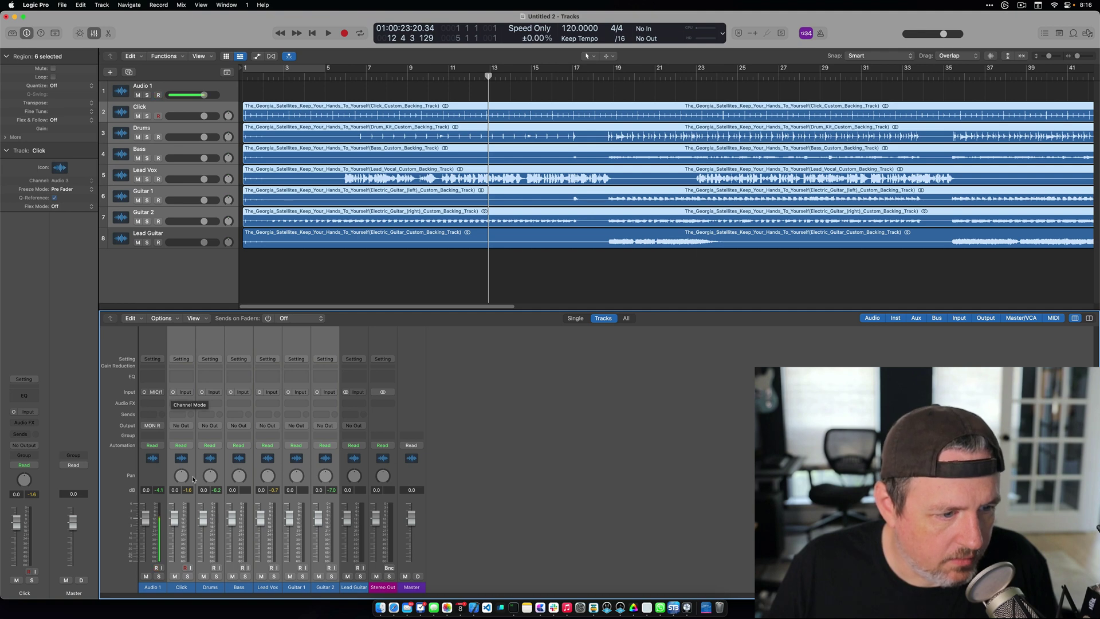
{"action": "left_click", "coordinate": [181, 426]}
{"action": "mouse_move", "coordinate": [204, 438]}
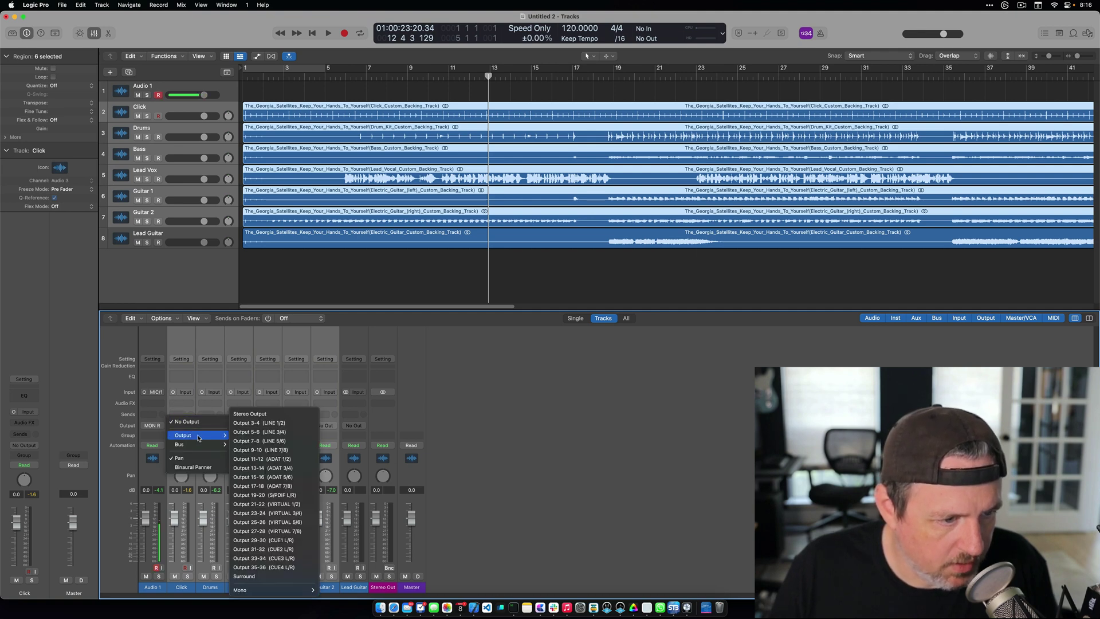
{"action": "left_click", "coordinate": [252, 415]}
{"action": "key", "text": "space"}
{"action": "key", "text": "space"}
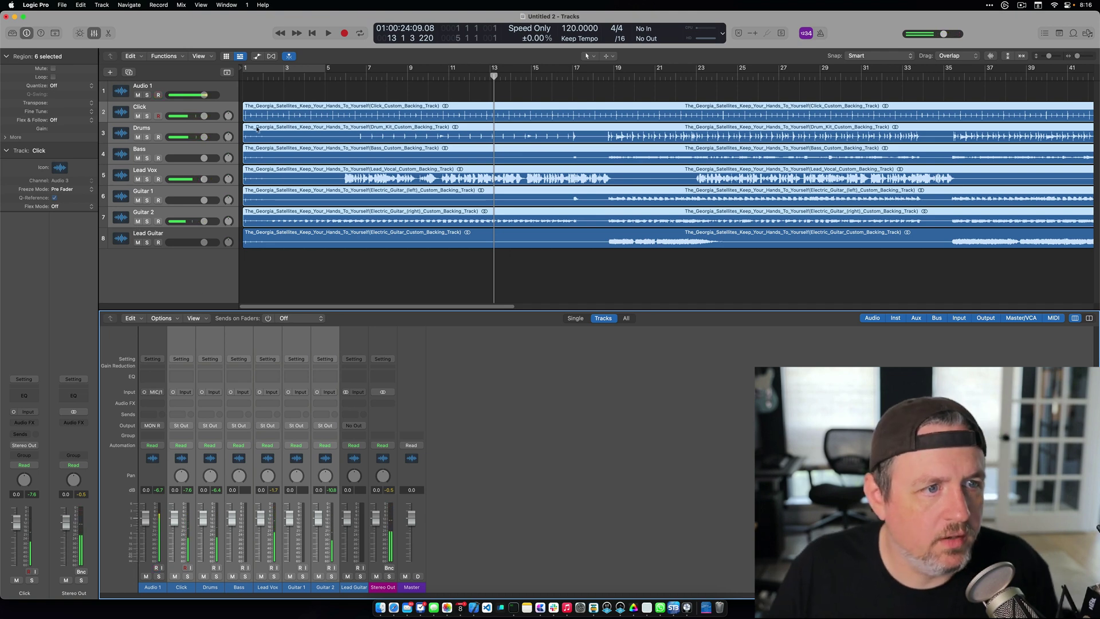
Pan the six selected tracks and Lead Guitar to -64, and the Click to +63
{"action": "left_click_drag", "start_coordinate": [232, 139], "coordinate": [228, 223]}
{"action": "left_click_drag", "start_coordinate": [228, 116], "coordinate": [228, 86]}
{"action": "left_click_drag", "start_coordinate": [227, 242], "coordinate": [233, 294]}
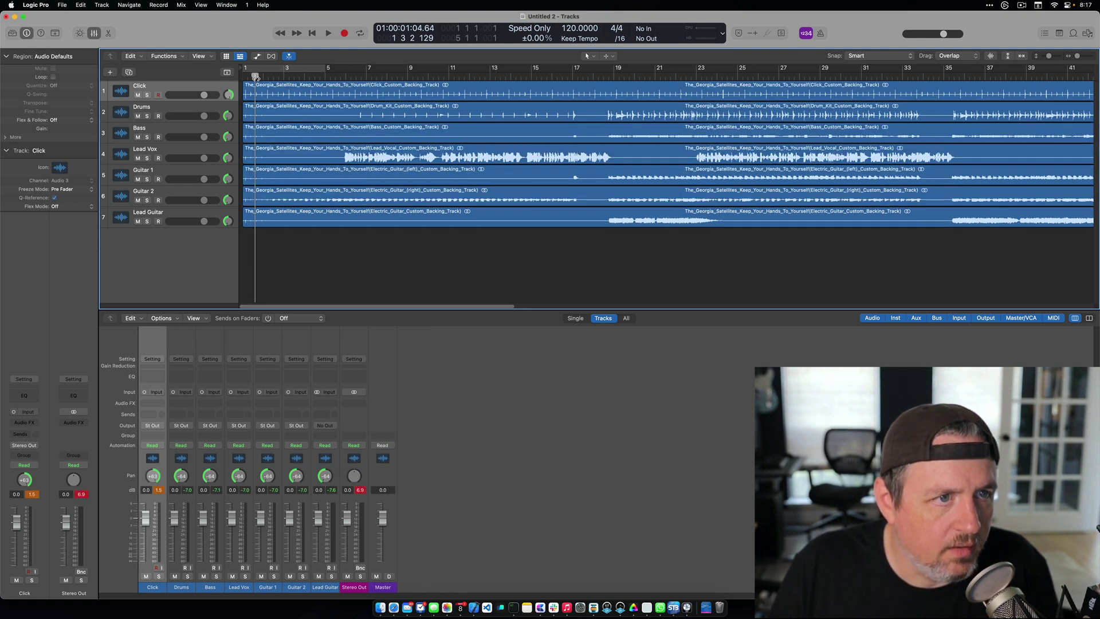
Return the playhead to the song start and select, then deselect, all seven regions
{"action": "left_click_drag", "start_coordinate": [256, 76], "coordinate": [231, 77]}
{"action": "left_click_drag", "start_coordinate": [418, 276], "coordinate": [357, 84]}
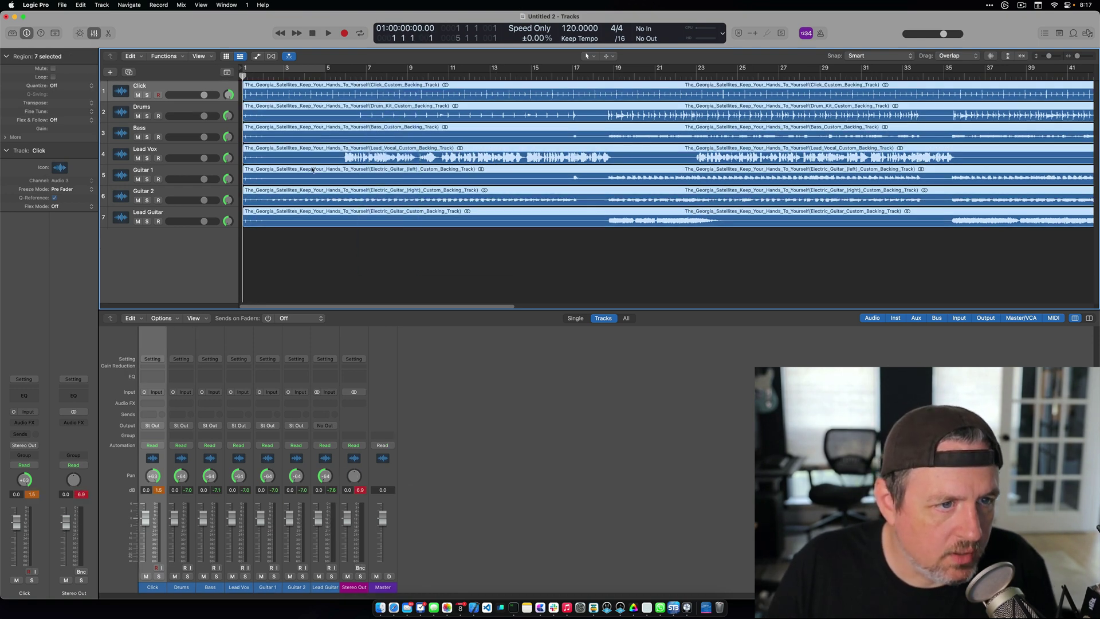
{"action": "left_click", "coordinate": [254, 208]}
{"action": "key", "text": "space"}
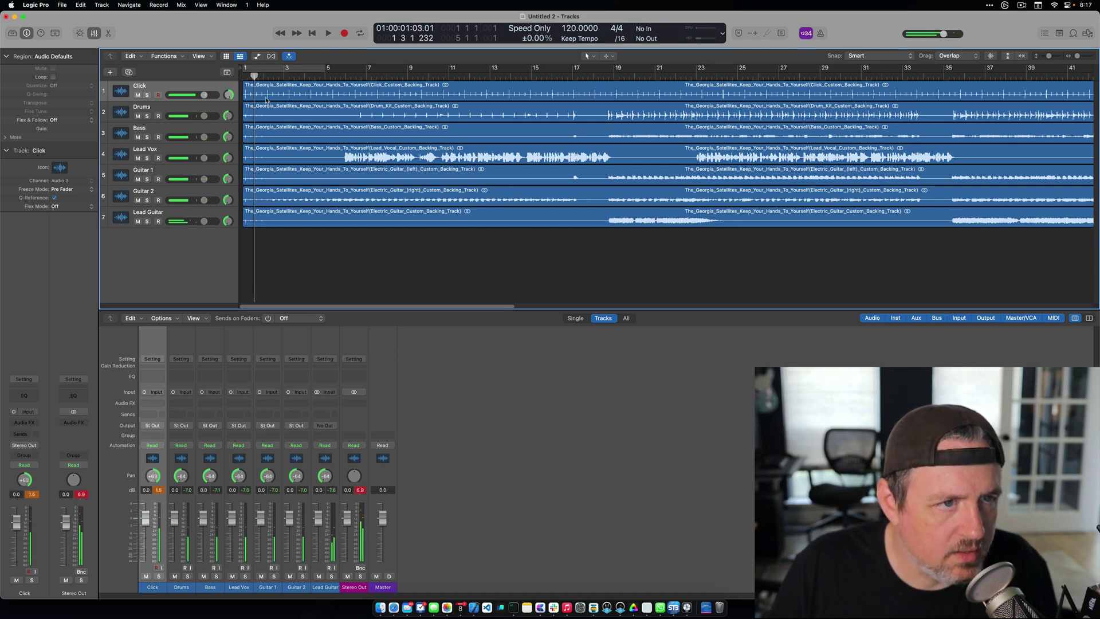
{"action": "key", "text": "space"}
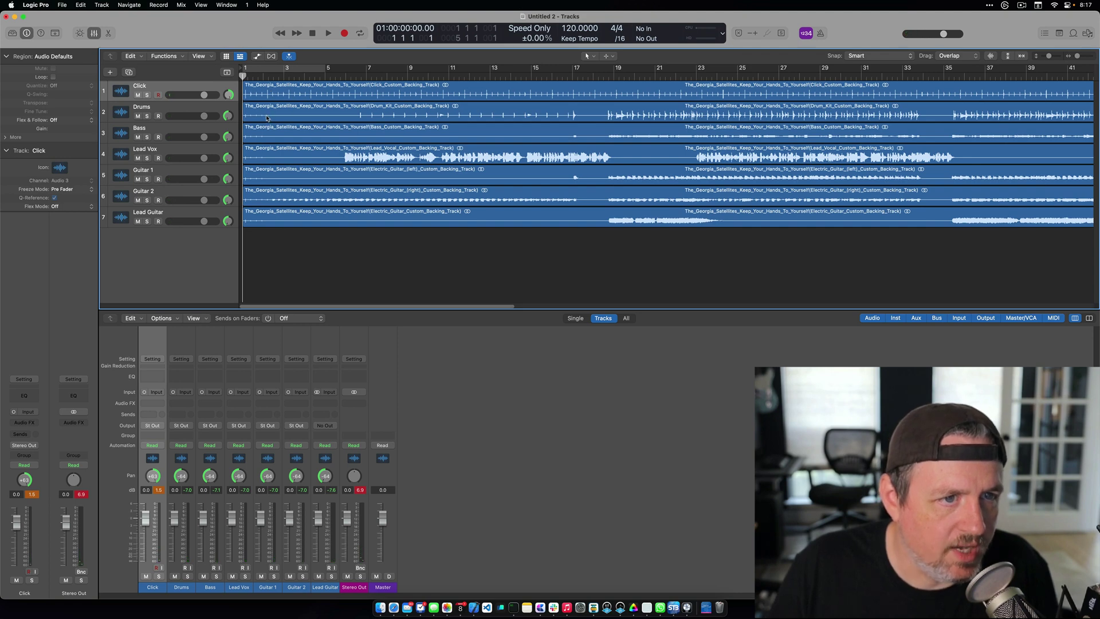
{"action": "left_click_drag", "start_coordinate": [283, 269], "coordinate": [277, 116]}
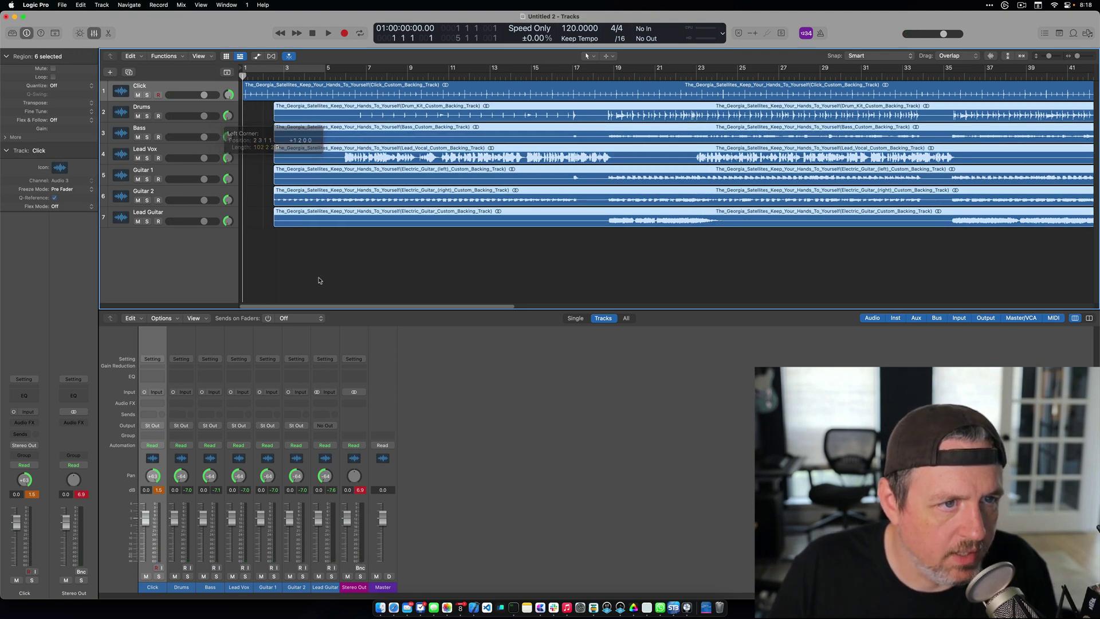
{"action": "left_click", "coordinate": [335, 295]}
{"action": "key", "text": "space"}
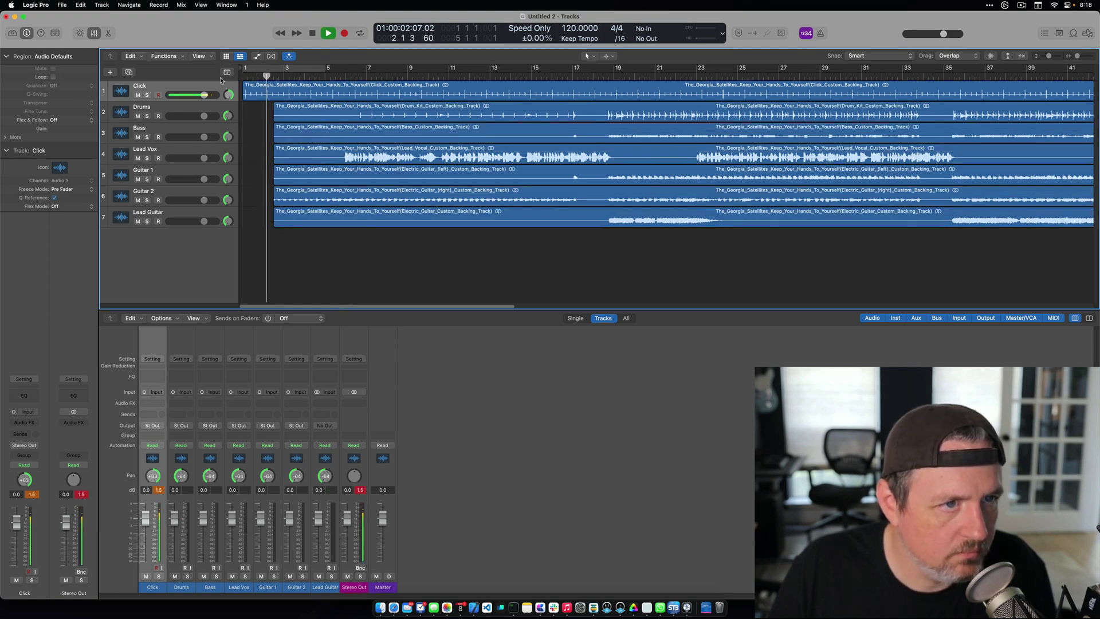
{"action": "key", "text": "space"}
{"action": "key", "text": "super+z"}
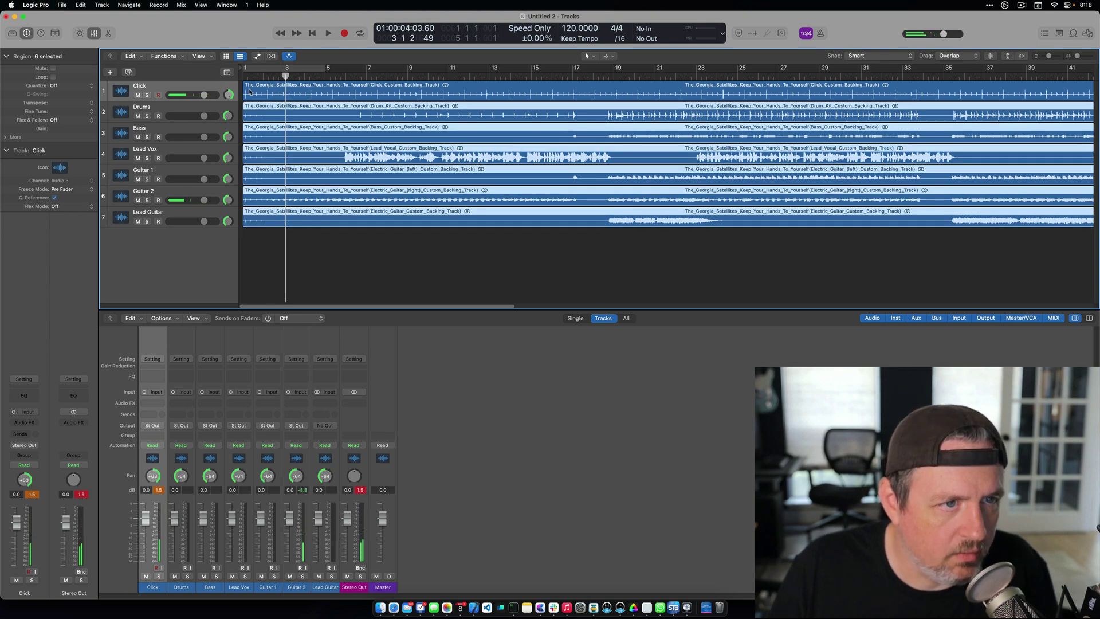
{"action": "key", "text": "Return"}
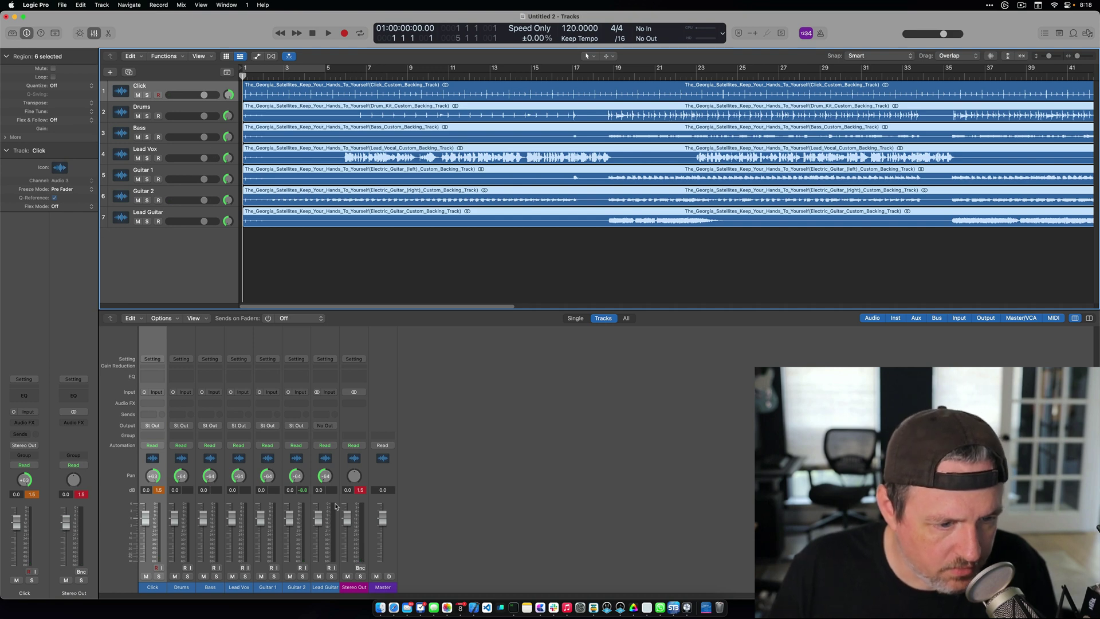
Select all seven tracks and pull their faders down together to -4.1 dB
{"action": "left_click", "coordinate": [167, 218], "text": "shift"}
{"action": "left_click_drag", "start_coordinate": [318, 517], "coordinate": [319, 527]}
{"action": "key", "text": "space"}
Stop playback, deselect the regions and return the playhead to the song start
{"action": "left_click", "coordinate": [301, 288]}
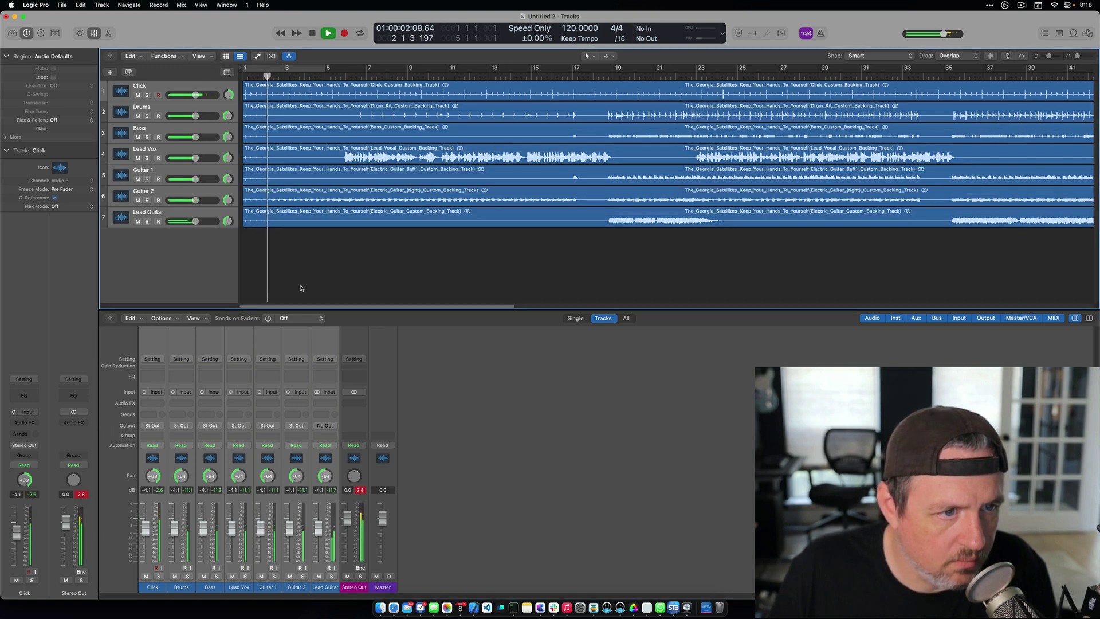
{"action": "key", "text": "space"}
{"action": "left_click", "coordinate": [246, 76]}
{"action": "left_click_drag", "start_coordinate": [247, 77], "coordinate": [242, 77]}
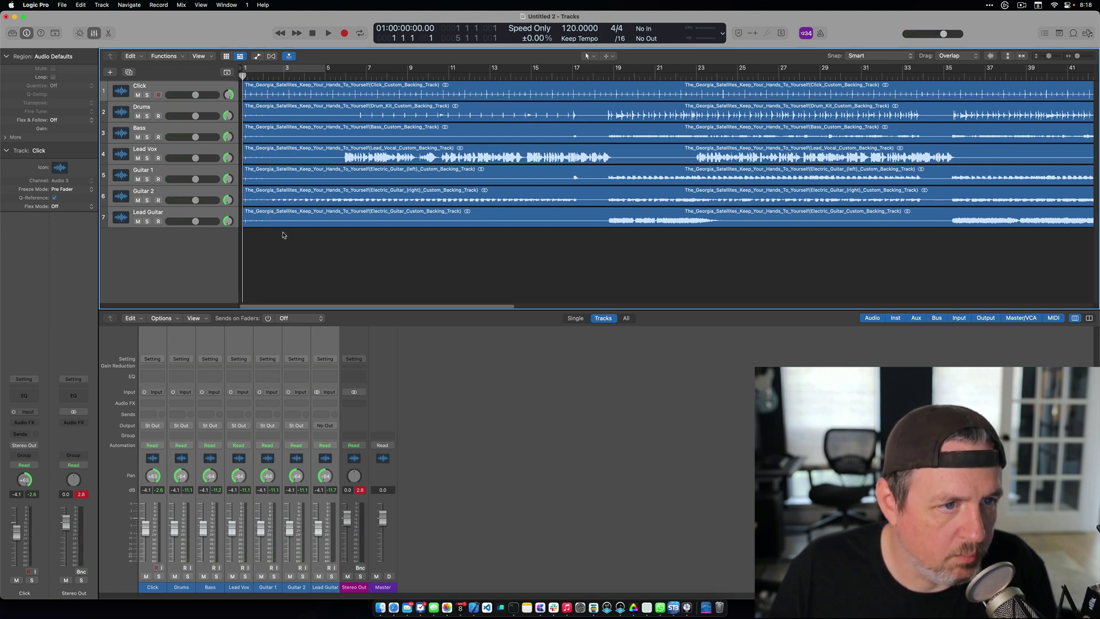
{"action": "key", "text": "super+a"}
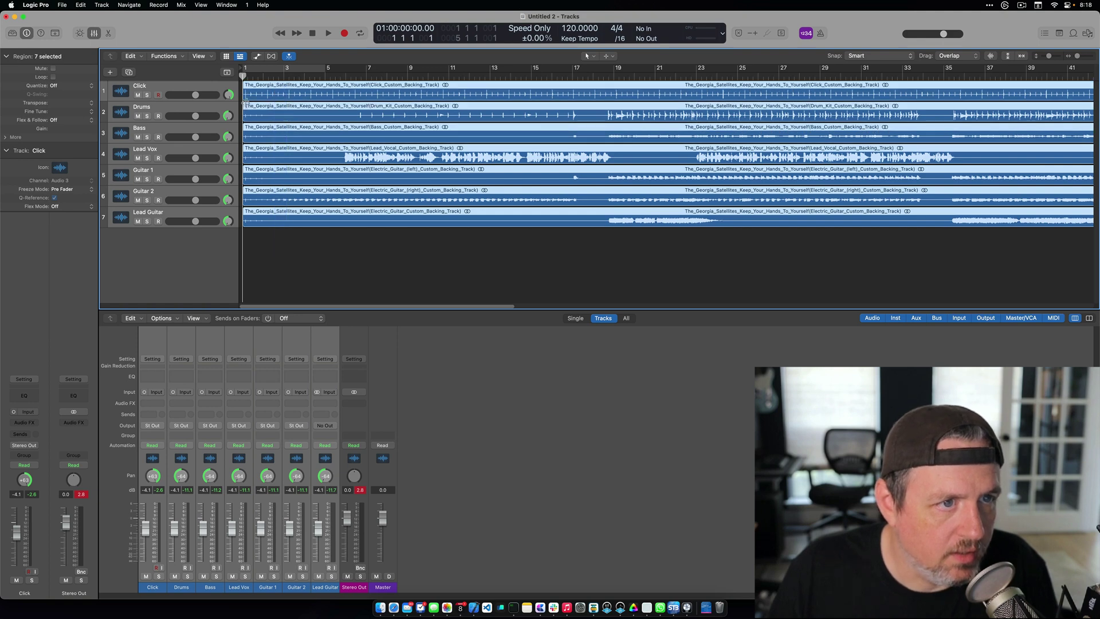
{"action": "left_click_drag", "start_coordinate": [298, 233], "coordinate": [242, 115]}
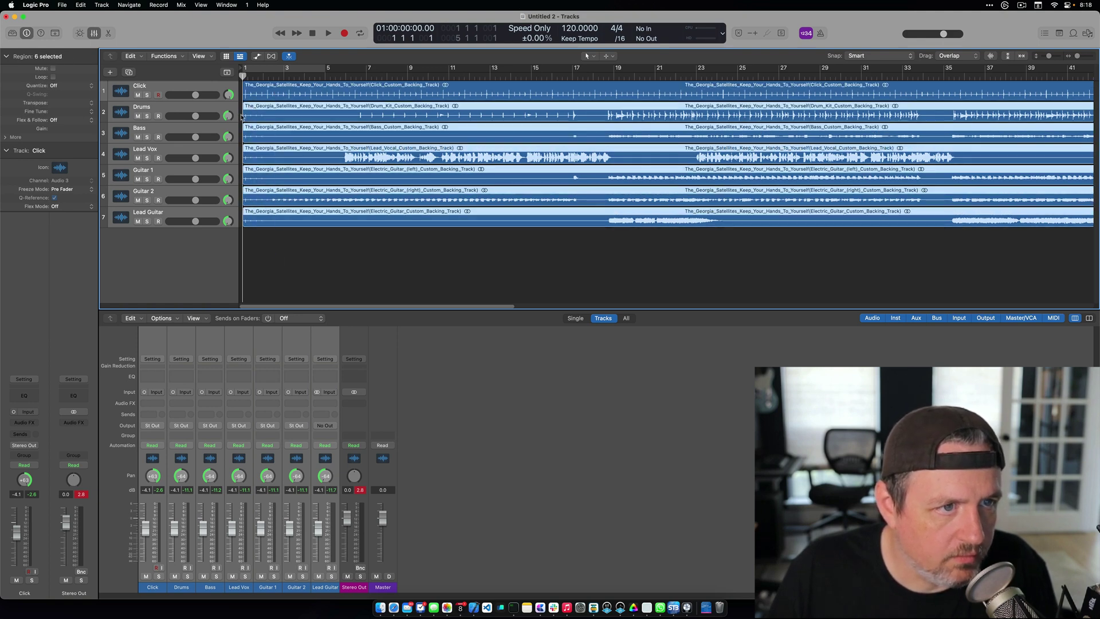
{"action": "key", "text": "super+Right"}
{"action": "key", "text": "super+Right"}
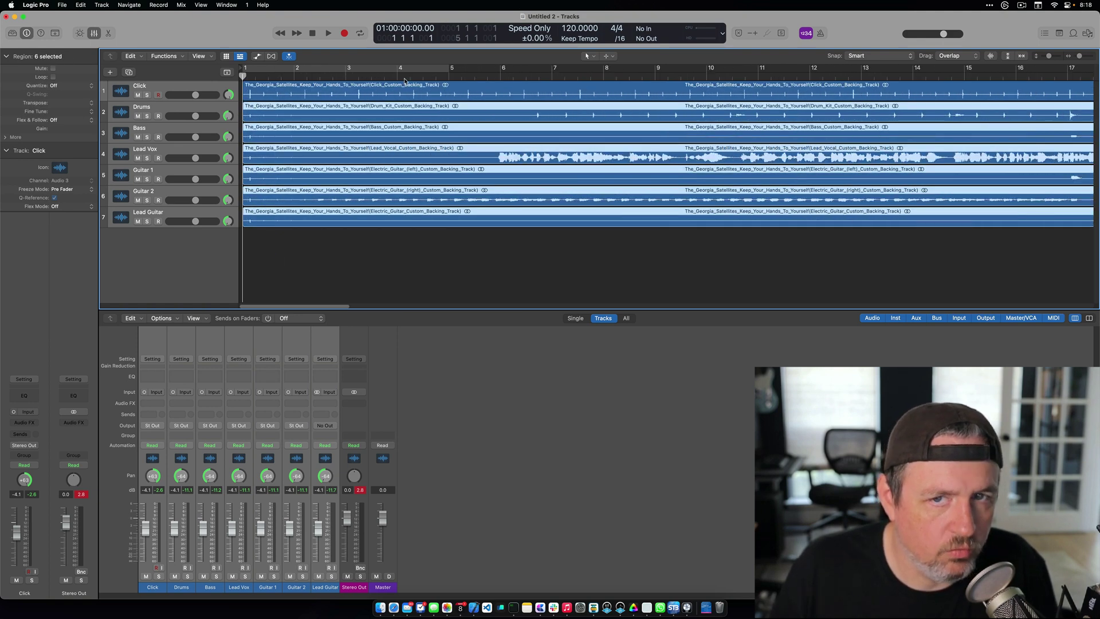
{"action": "left_click", "coordinate": [990, 56]}
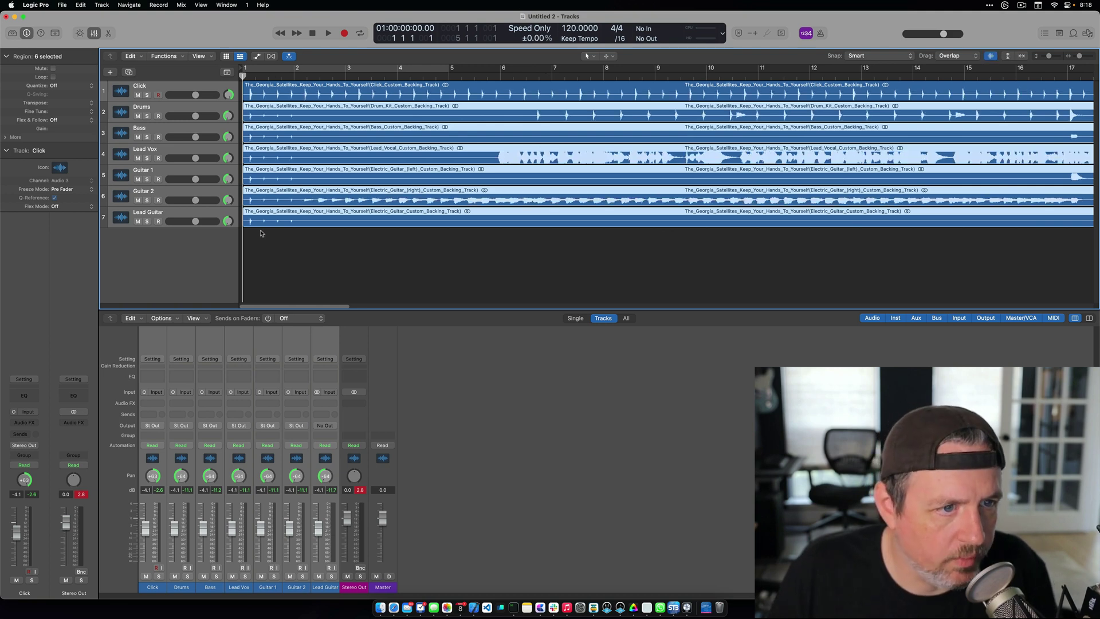
{"action": "left_click_drag", "start_coordinate": [245, 220], "coordinate": [297, 227]}
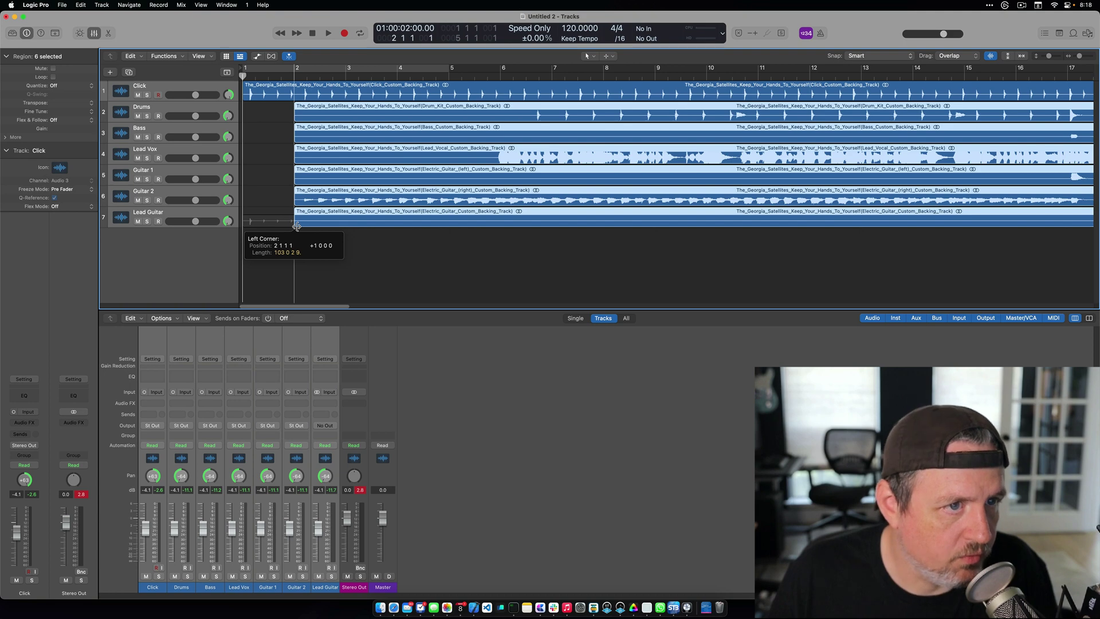
{"action": "key", "text": "space"}
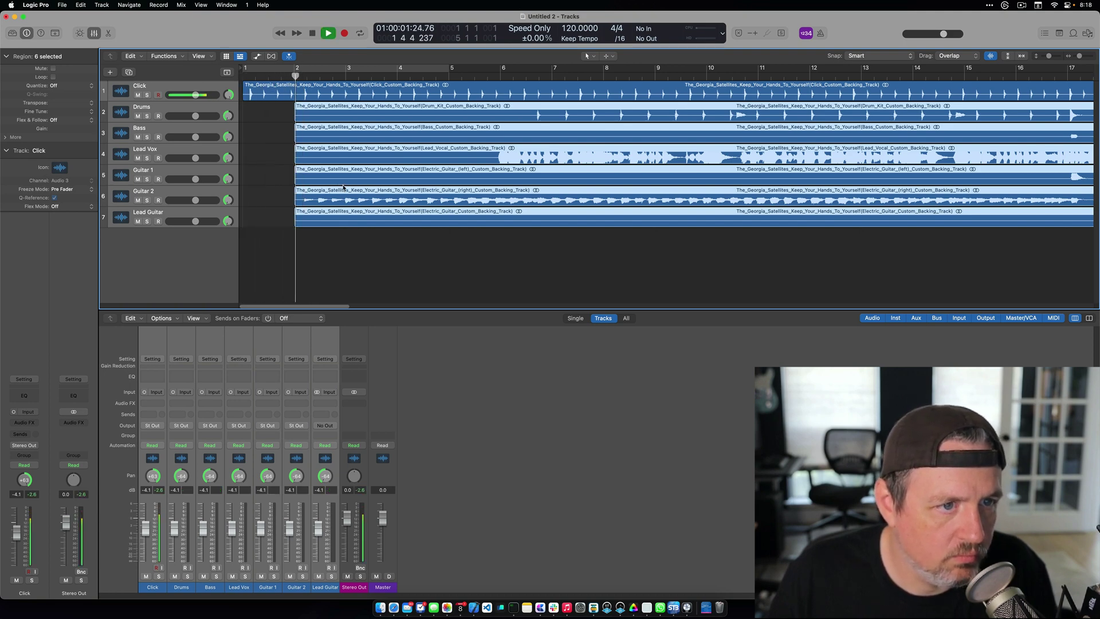
{"action": "key", "text": "space"}
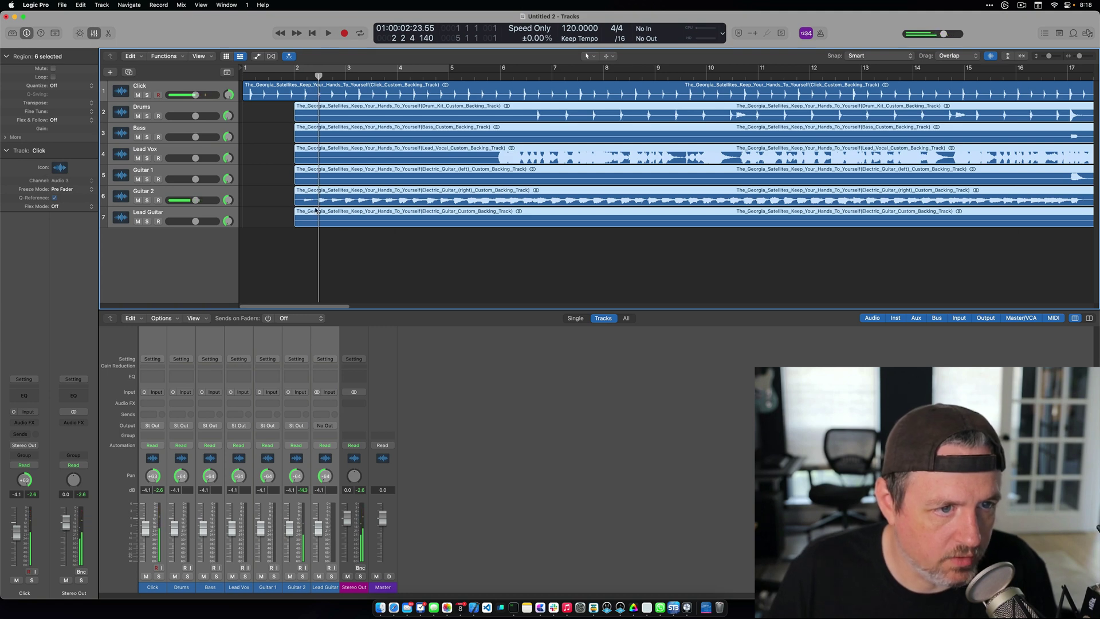
{"action": "left_click_drag", "start_coordinate": [344, 264], "coordinate": [400, 90]}
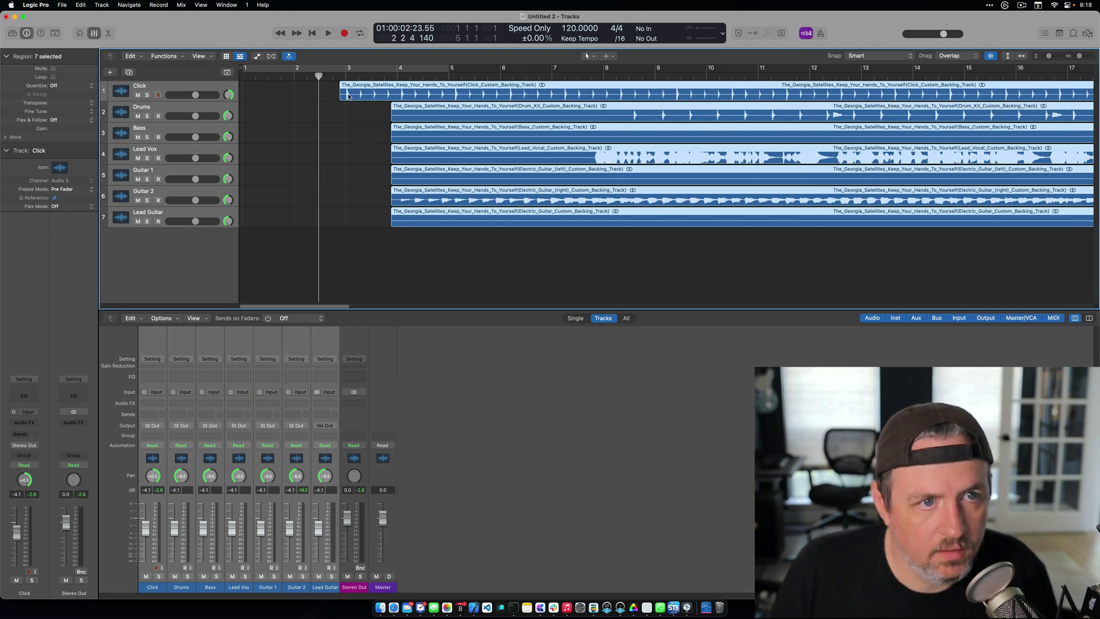
{"action": "left_click_drag", "start_coordinate": [345, 97], "coordinate": [398, 98]}
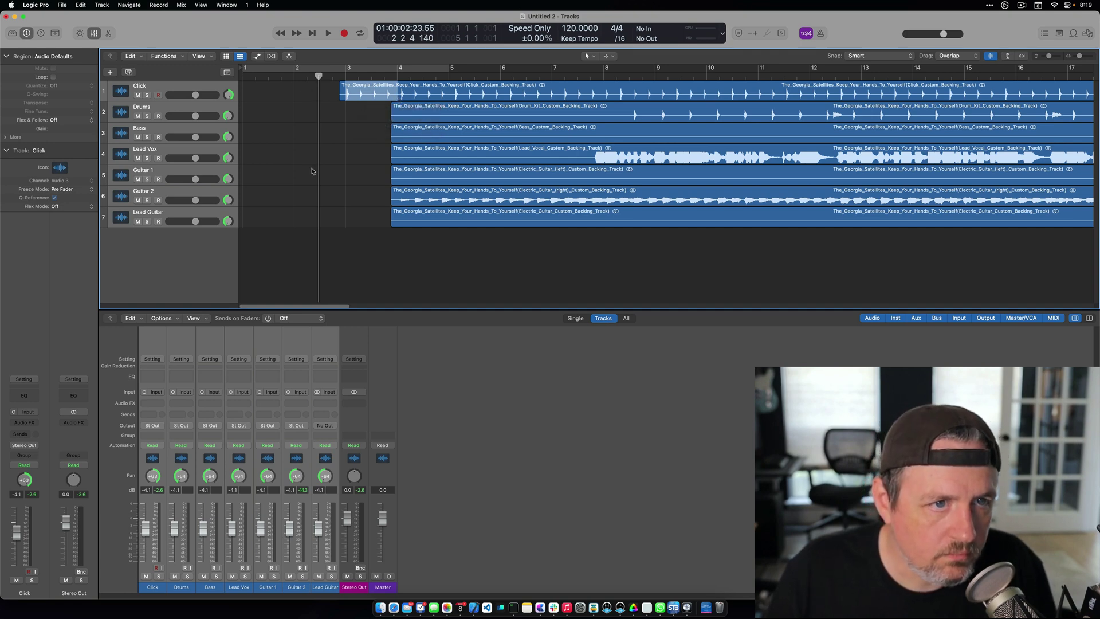
Apply the Click region's tempo to the project tempo
{"action": "left_click", "coordinate": [340, 152]}
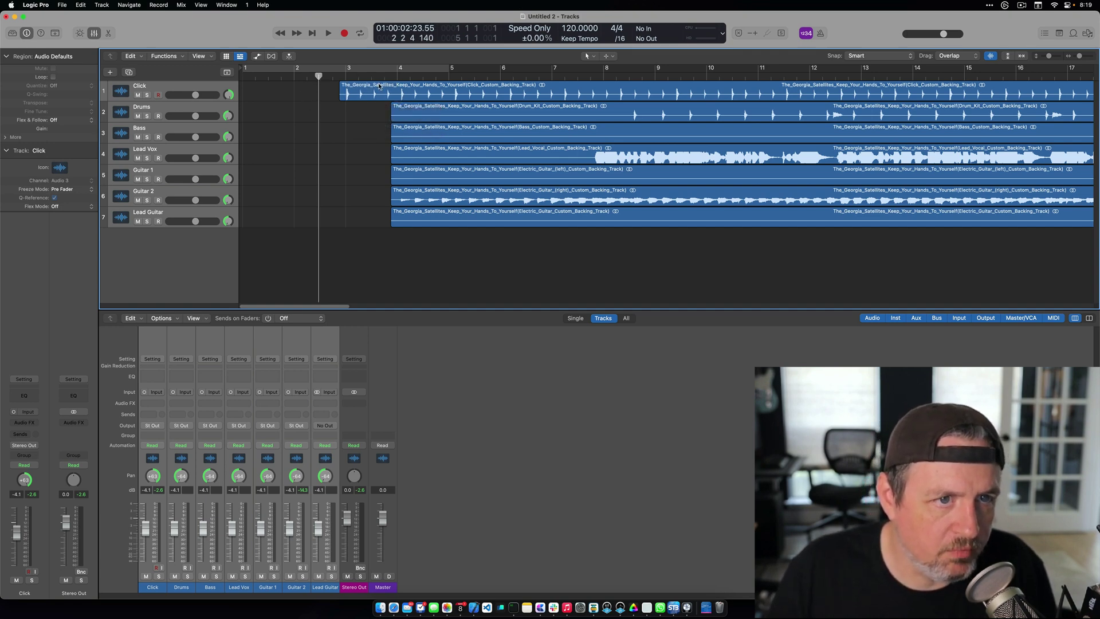
{"action": "left_click", "coordinate": [361, 89]}
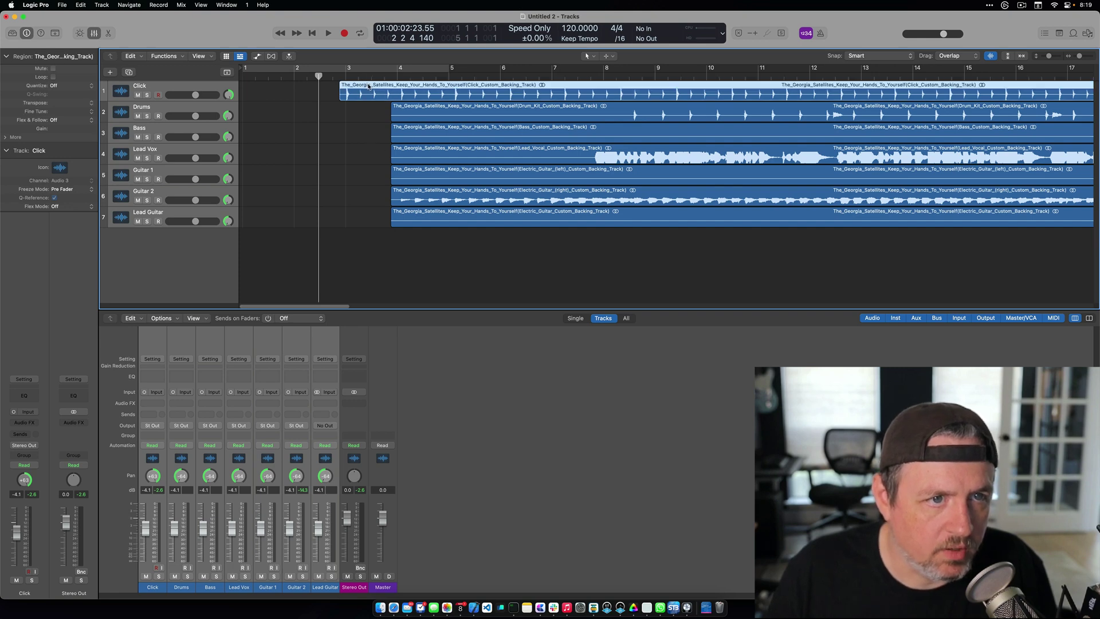
{"action": "right_click", "coordinate": [373, 87]}
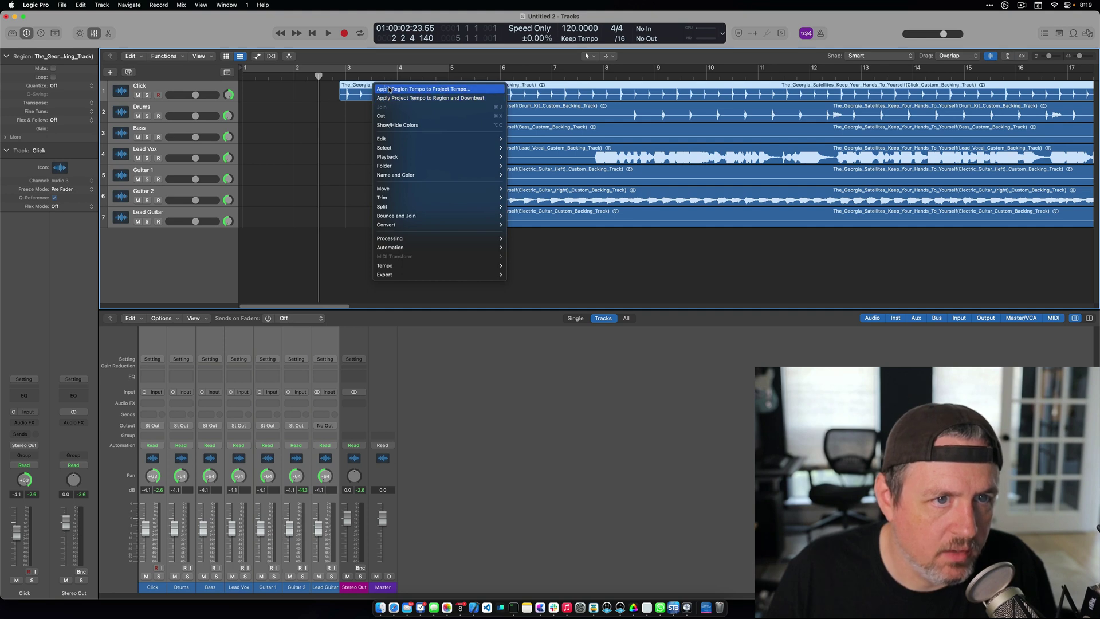
{"action": "left_click", "coordinate": [419, 89]}
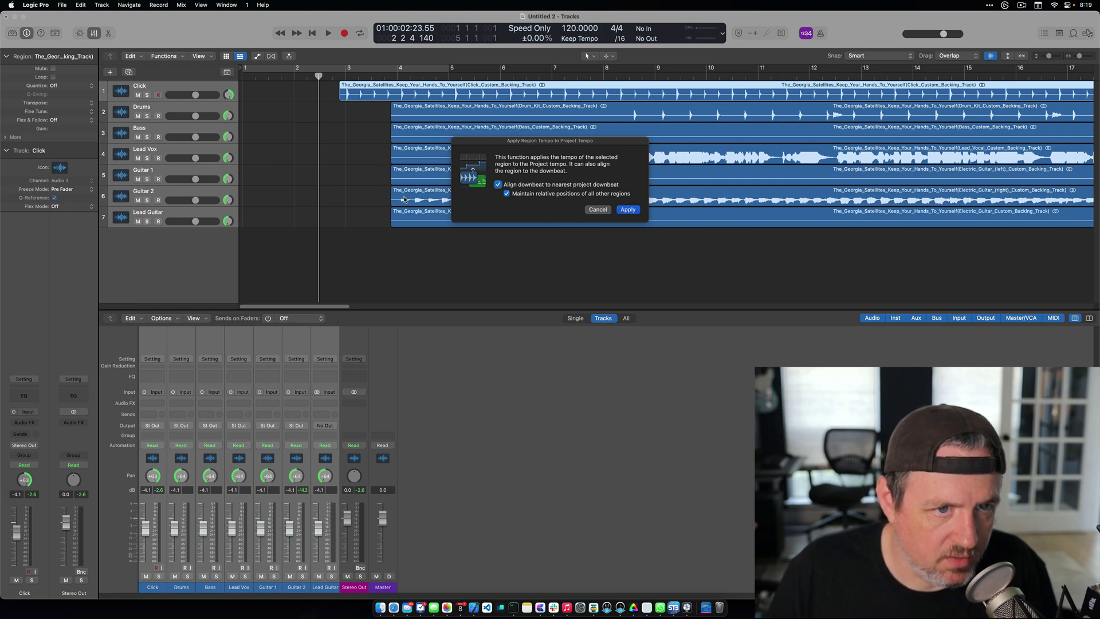
{"action": "left_click", "coordinate": [627, 210]}
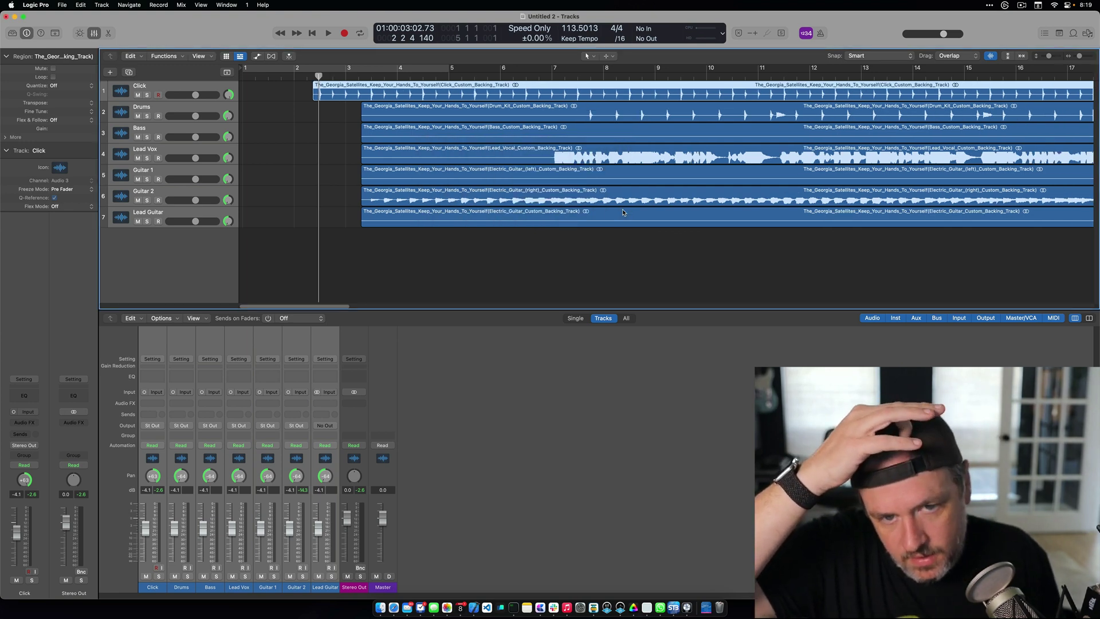
Show the Global Tracks and zoom to view the detected tempo map starting at 113.5 BPM
{"action": "left_click", "coordinate": [227, 72]}
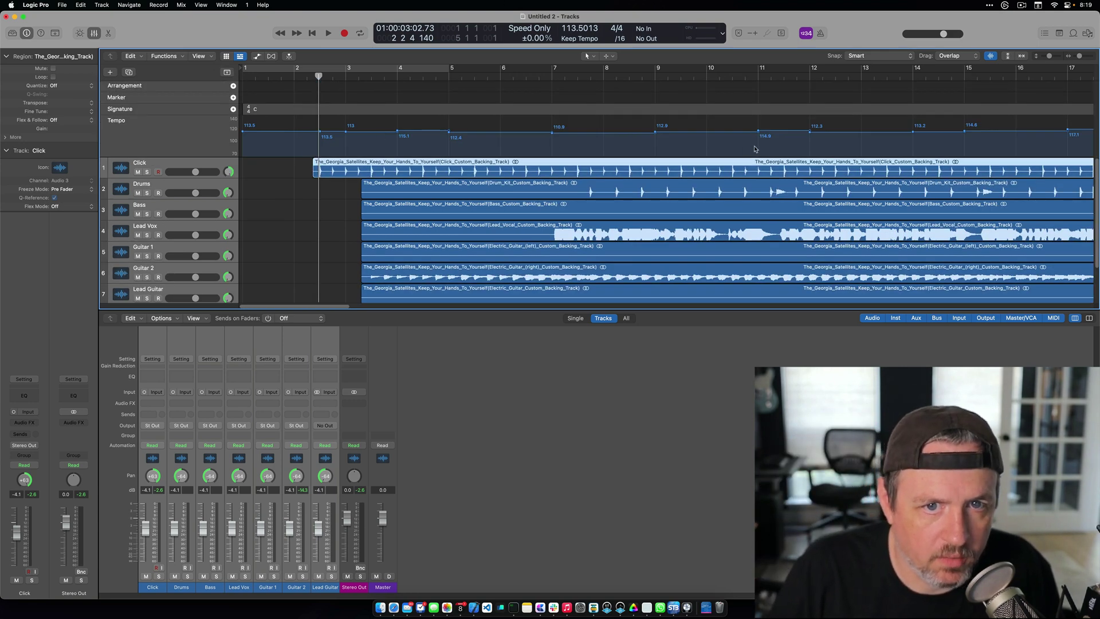
{"action": "key", "text": "super+Left"}
{"action": "key", "text": "super+Left"}
{"action": "key", "text": "super+Left"}
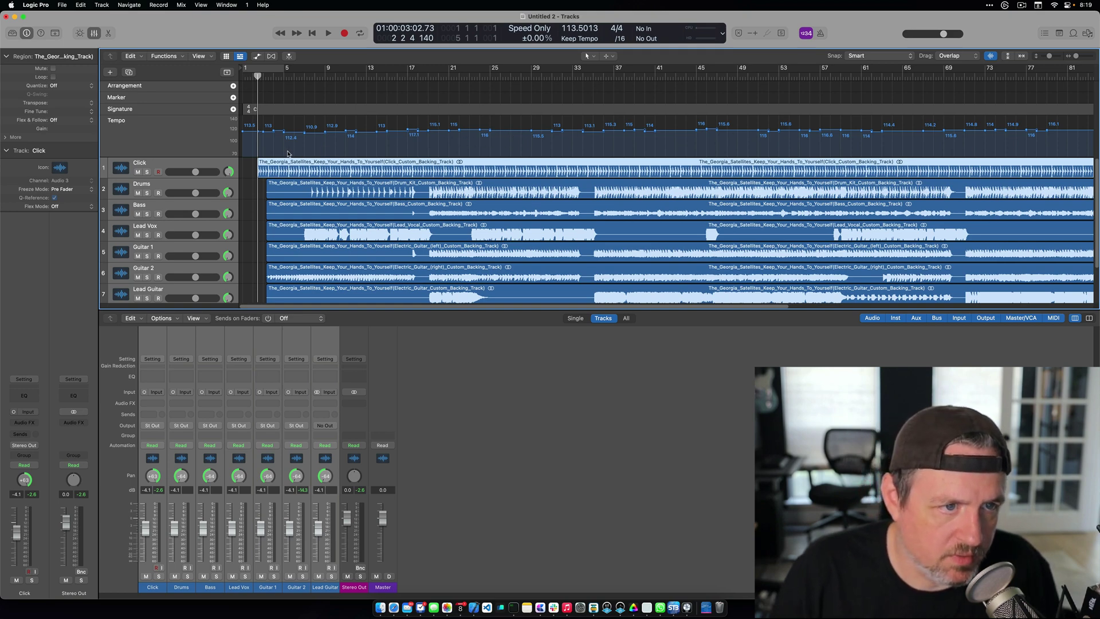
{"action": "key", "text": "super+Right"}
{"action": "key", "text": "super+Right"}
{"action": "key", "text": "super+Right"}
{"action": "key", "text": "super+Right"}
{"action": "key", "text": "super+Right"}
{"action": "key", "text": "super+Right"}
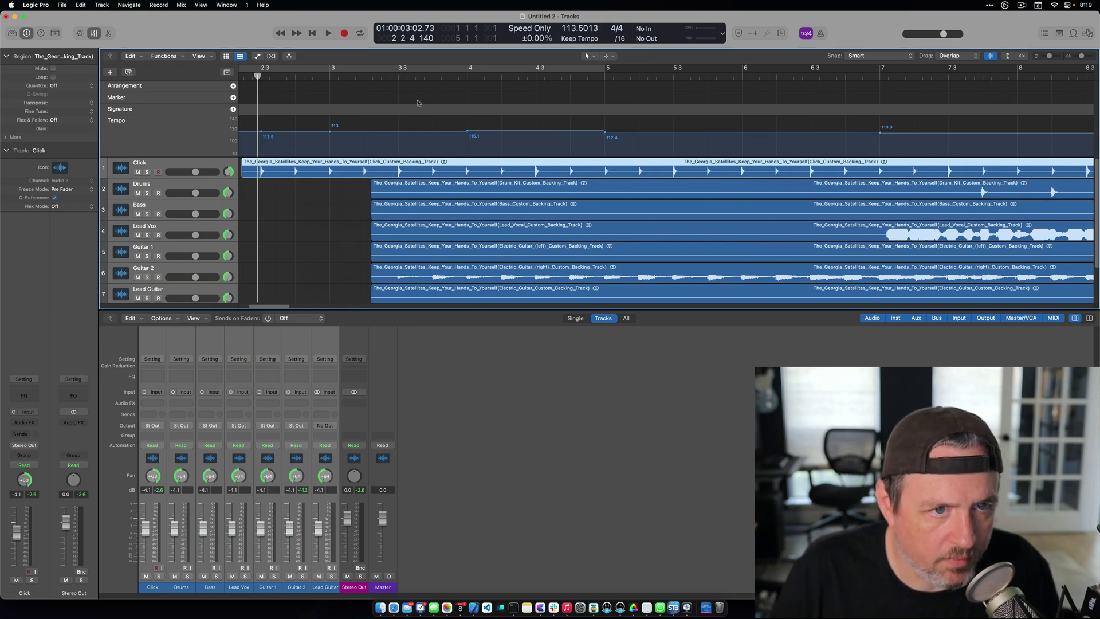
Copy about one bar of the Click region to bar 1, just ahead of the main click
{"action": "scroll", "coordinate": [513, 169], "scroll_direction": "left", "scroll_amount": 5}
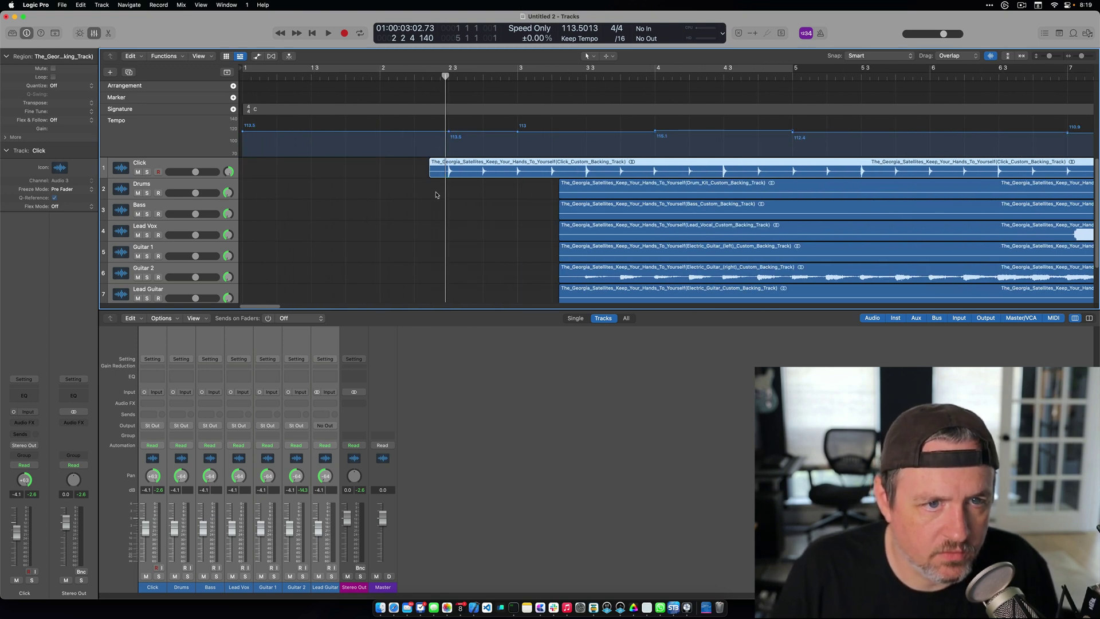
{"action": "left_click_drag", "start_coordinate": [438, 167], "coordinate": [562, 178]}
{"action": "left_click_drag", "start_coordinate": [445, 75], "coordinate": [244, 79]}
{"action": "left_click", "coordinate": [289, 55]}
{"action": "left_click", "coordinate": [267, 166]}
{"action": "key", "text": "super+v"}
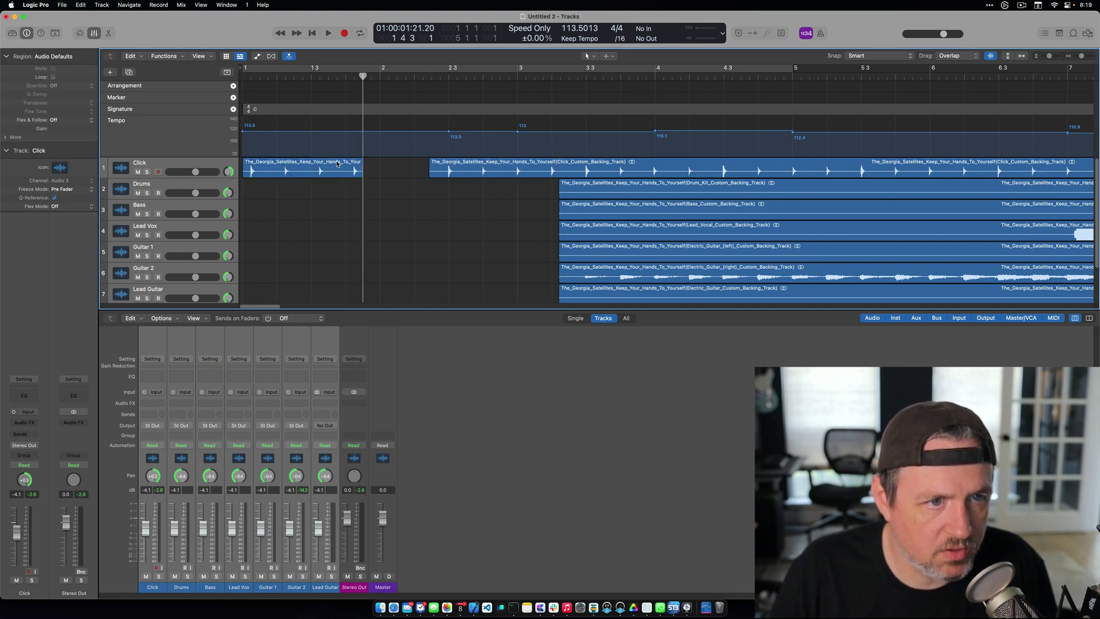
{"action": "left_click_drag", "start_coordinate": [339, 164], "coordinate": [399, 165]}
Play back from the start to check the added clicks, then hide the Global Tracks
{"action": "left_click", "coordinate": [268, 77]}
{"action": "key", "text": "space"}
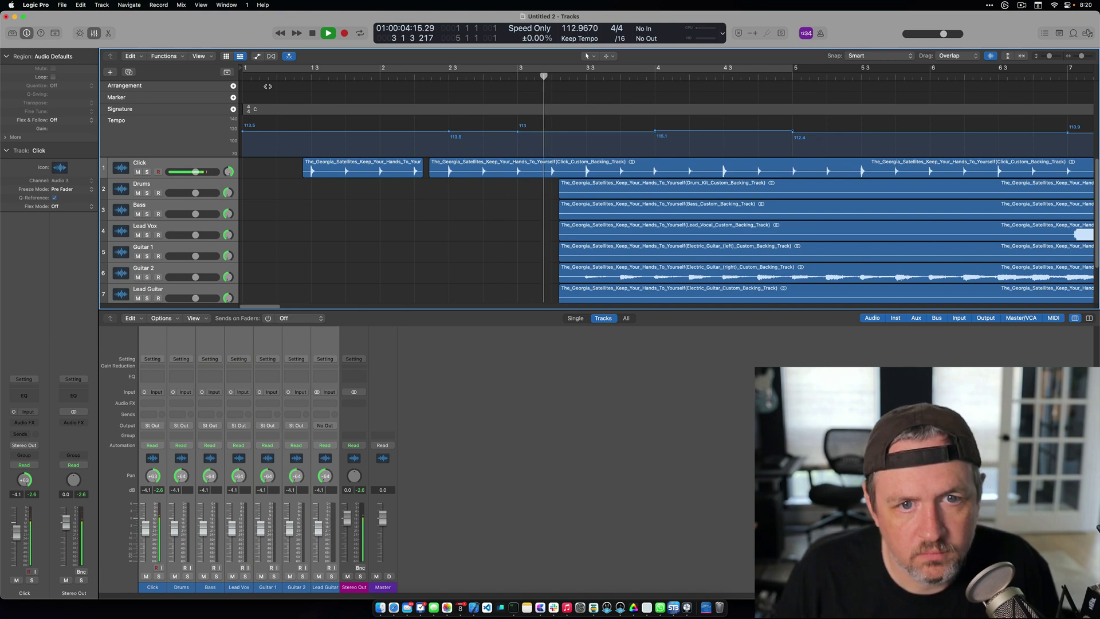
{"action": "key", "text": "space"}
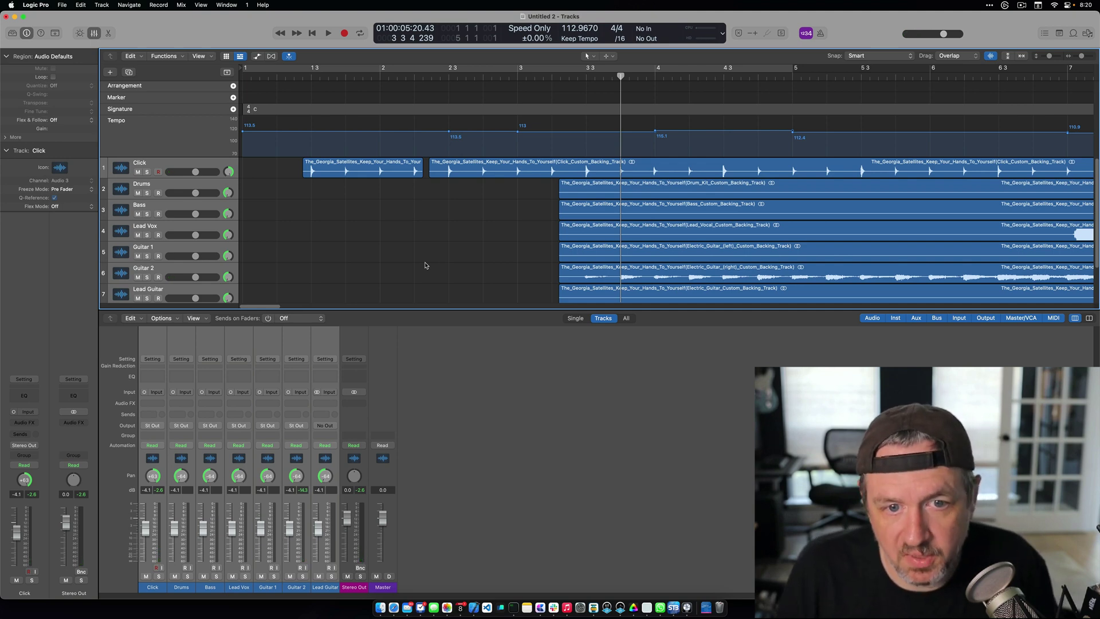
{"action": "key", "text": "super+Left"}
{"action": "key", "text": "super+Left"}
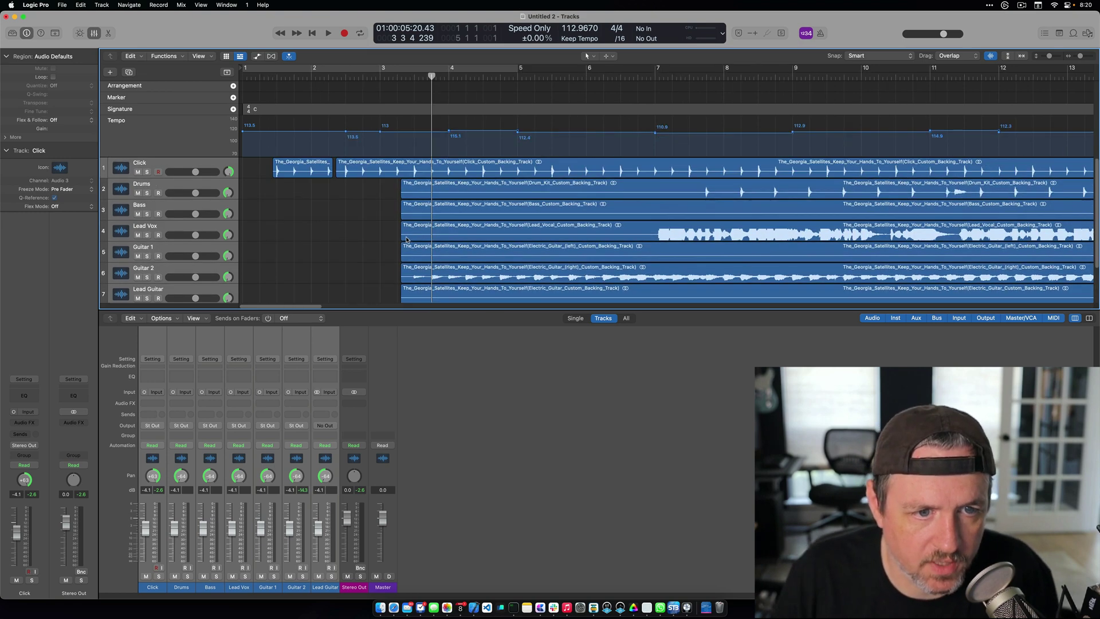
{"action": "key", "text": "super+Left"}
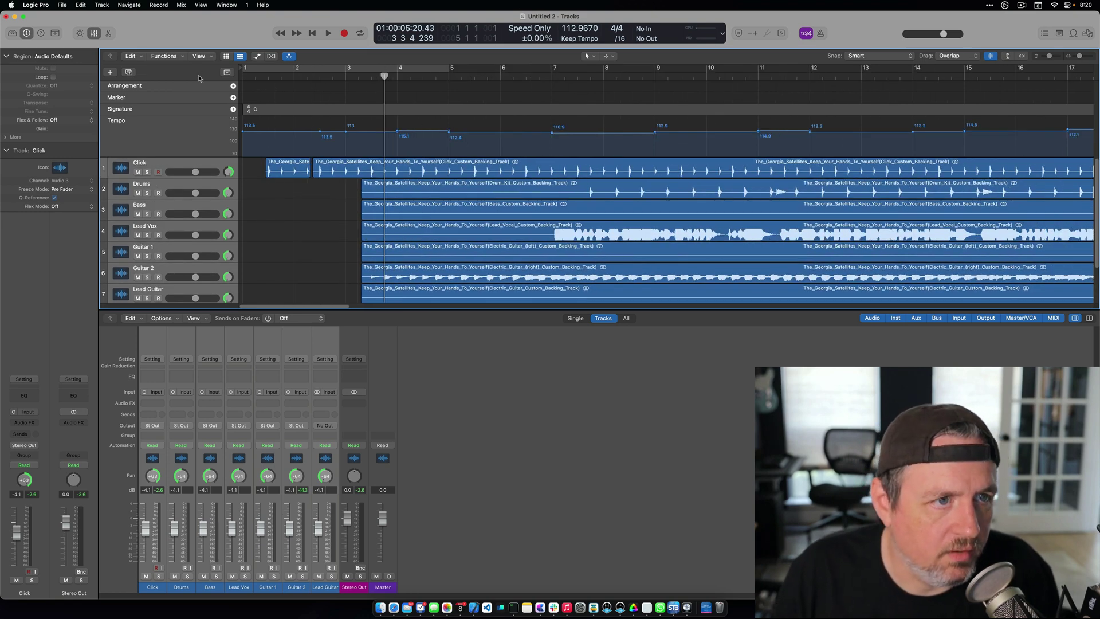
{"action": "left_click", "coordinate": [225, 73]}
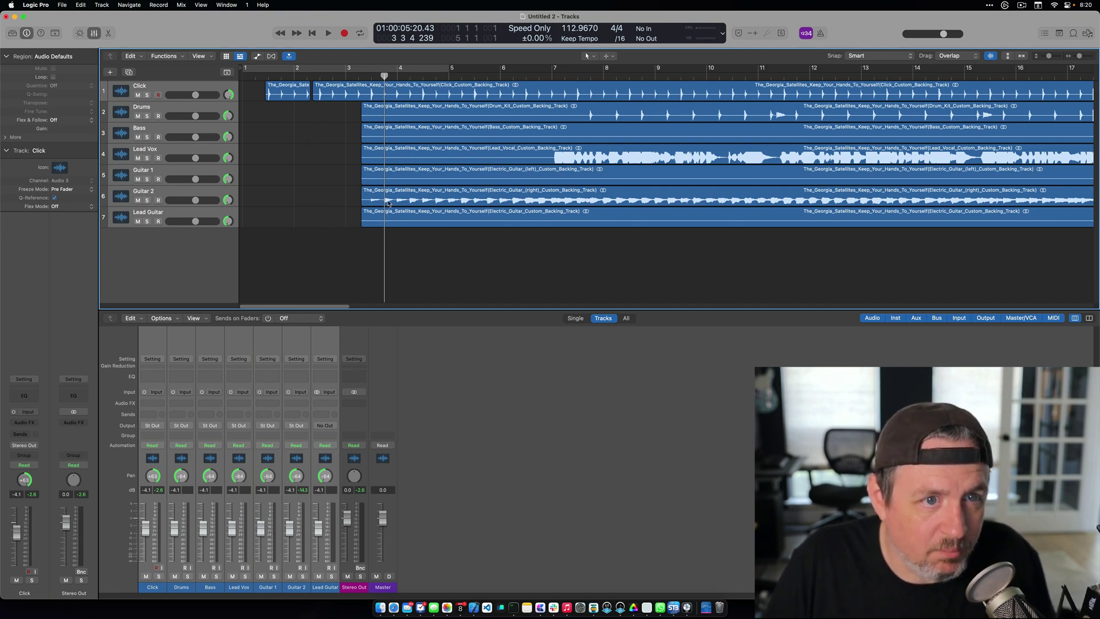
Play the stems, lower Lead Vox to about -7.8 dB and make Lead Guitar stereo
{"action": "key", "text": "space"}
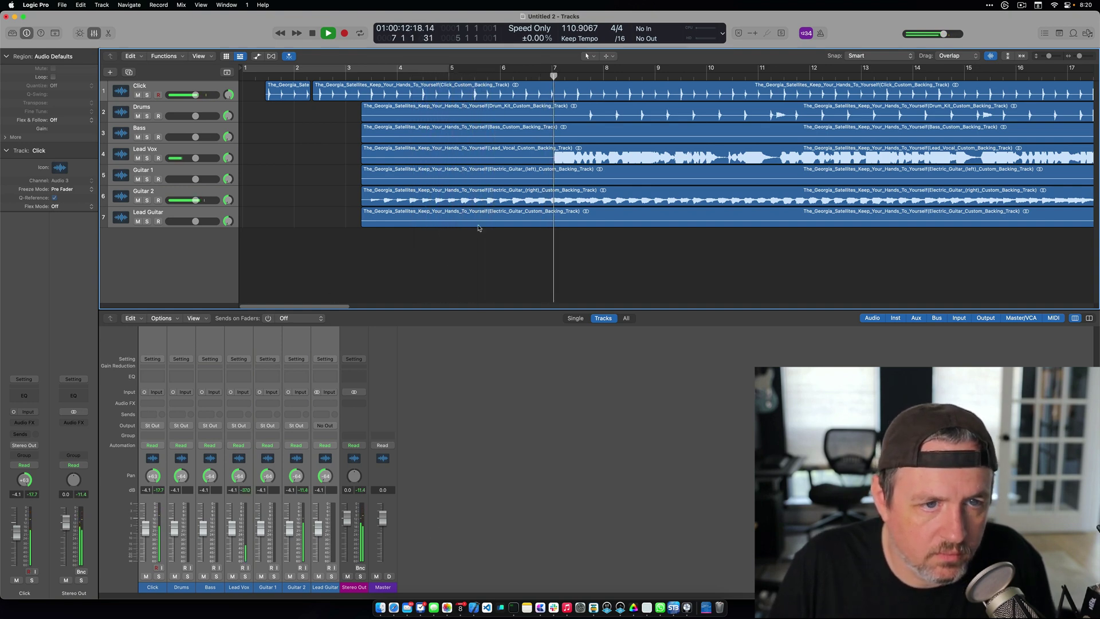
{"action": "left_click", "coordinate": [510, 516]}
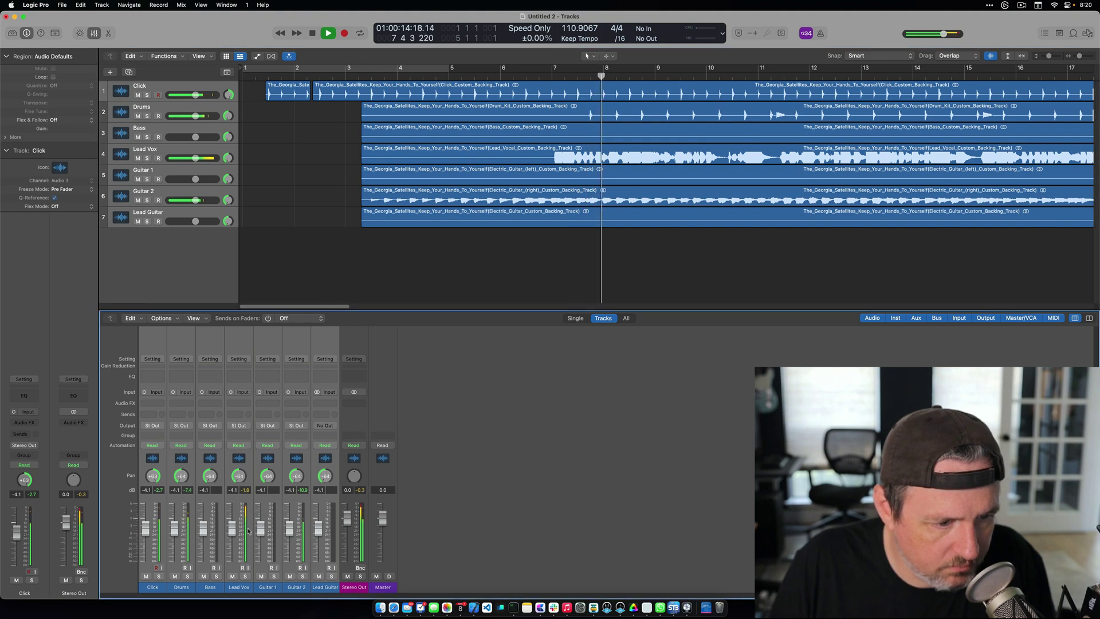
{"action": "key", "text": "space"}
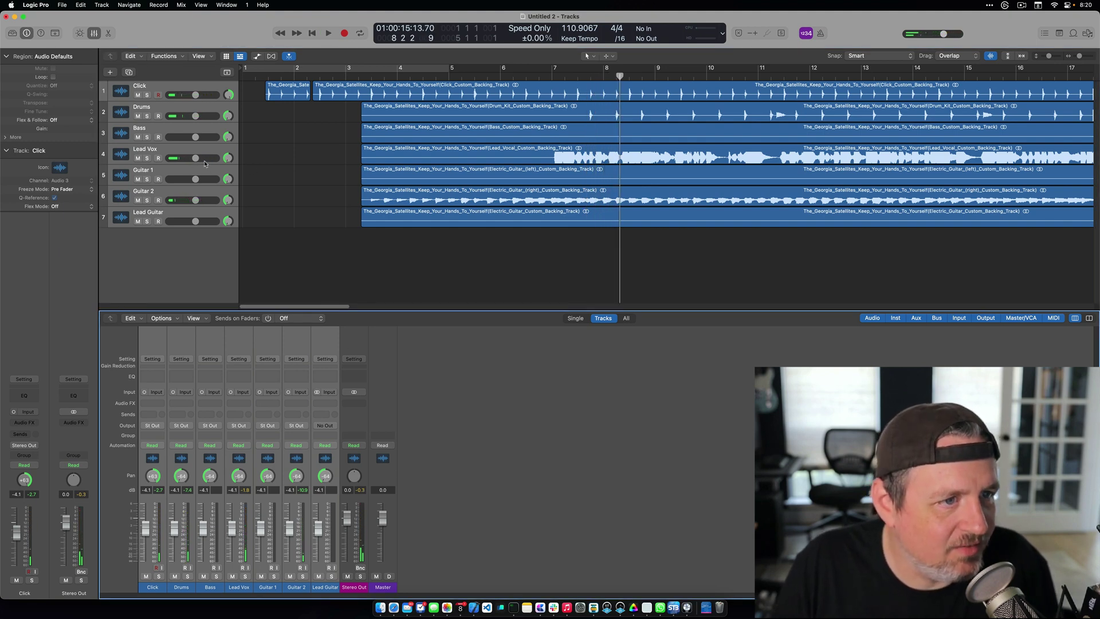
{"action": "left_click", "coordinate": [205, 216]}
{"action": "left_click_drag", "start_coordinate": [196, 157], "coordinate": [190, 158]}
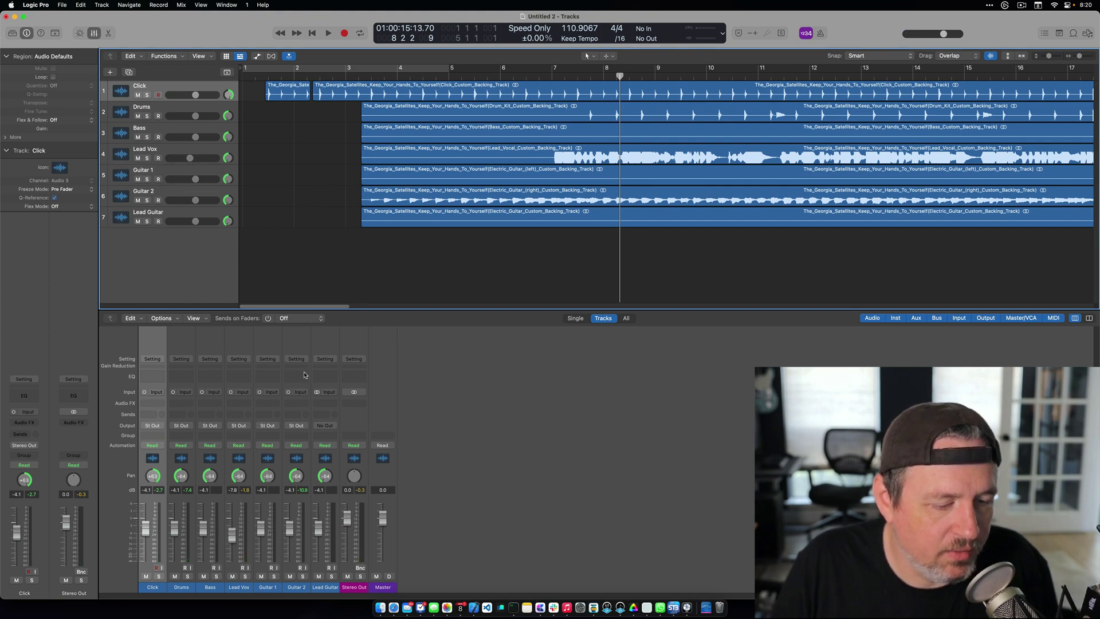
{"action": "left_click", "coordinate": [317, 392]}
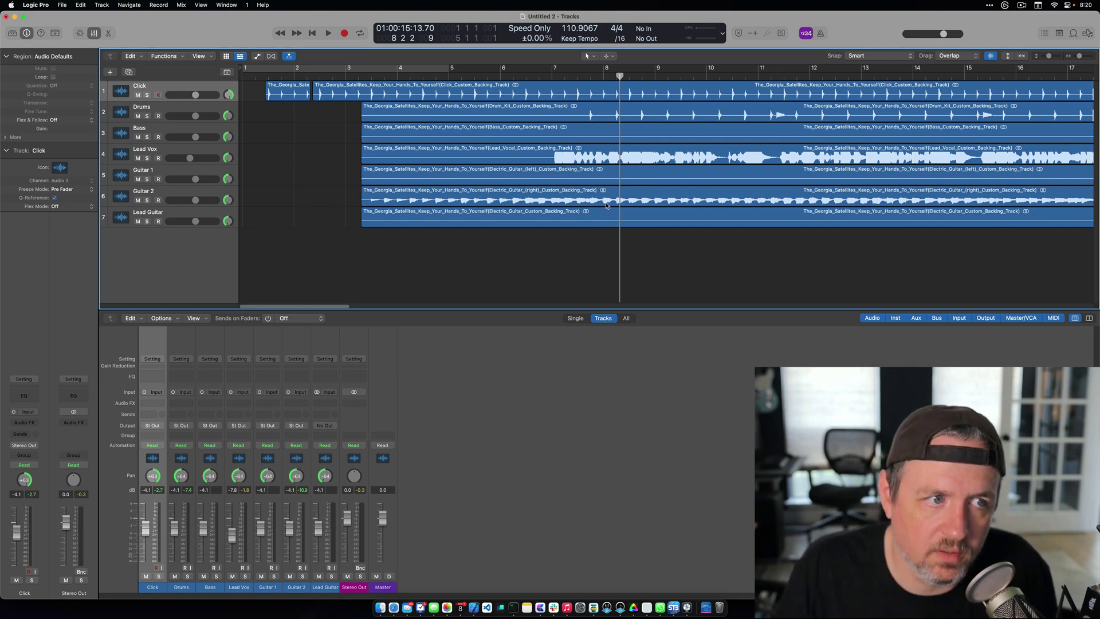
Play again and turn Lead Vox further down to about -13.4 dB
{"action": "key", "text": "space"}
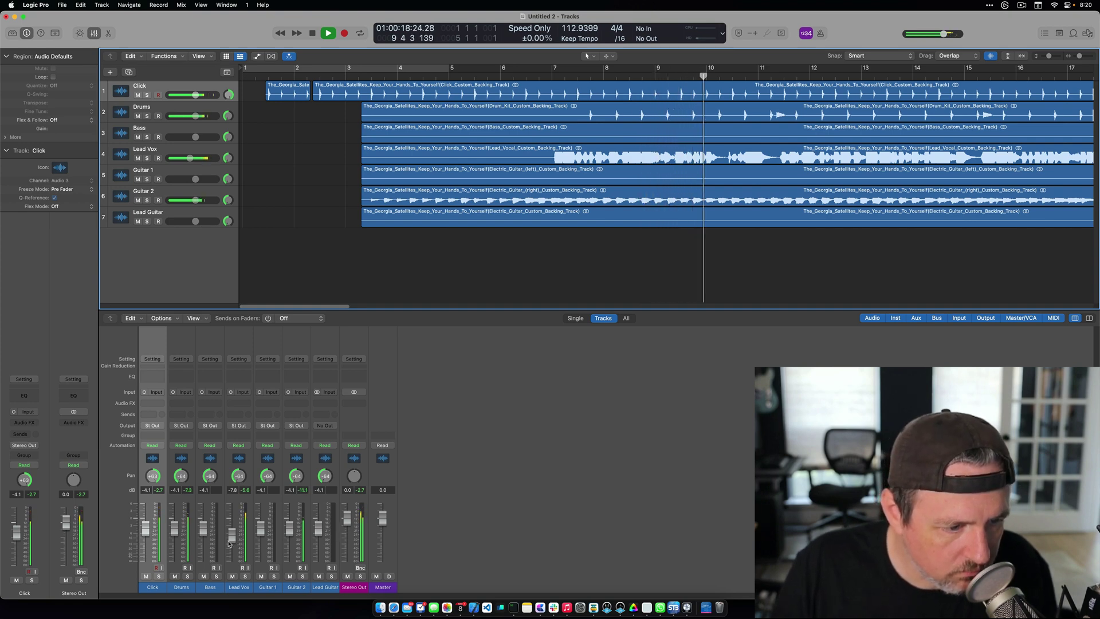
{"action": "left_click_drag", "start_coordinate": [232, 534], "coordinate": [232, 540]}
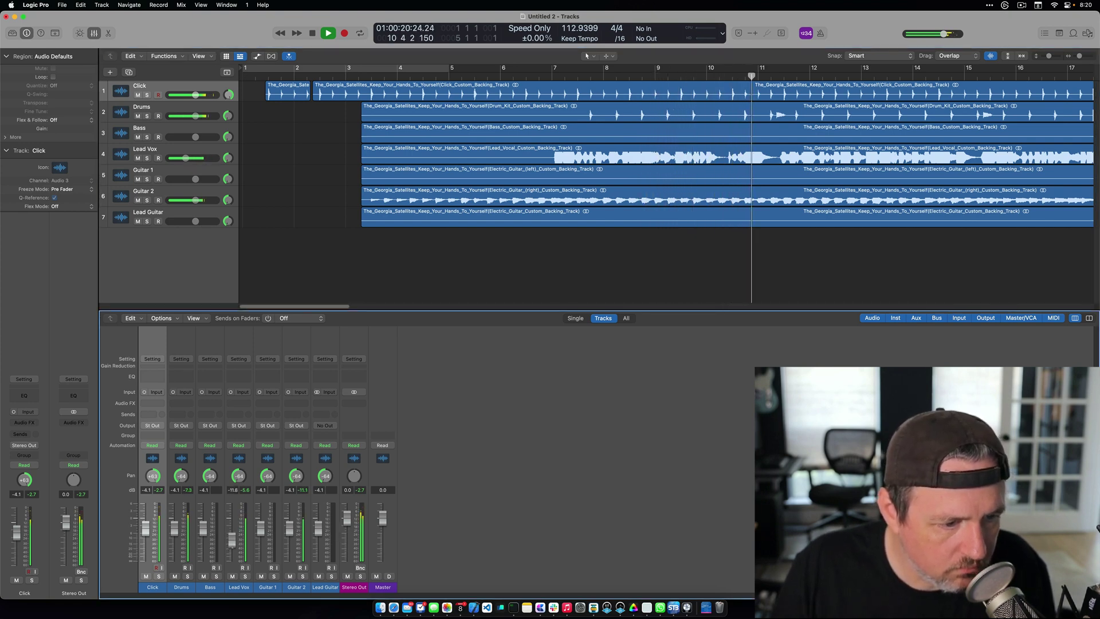
{"action": "key", "text": "space"}
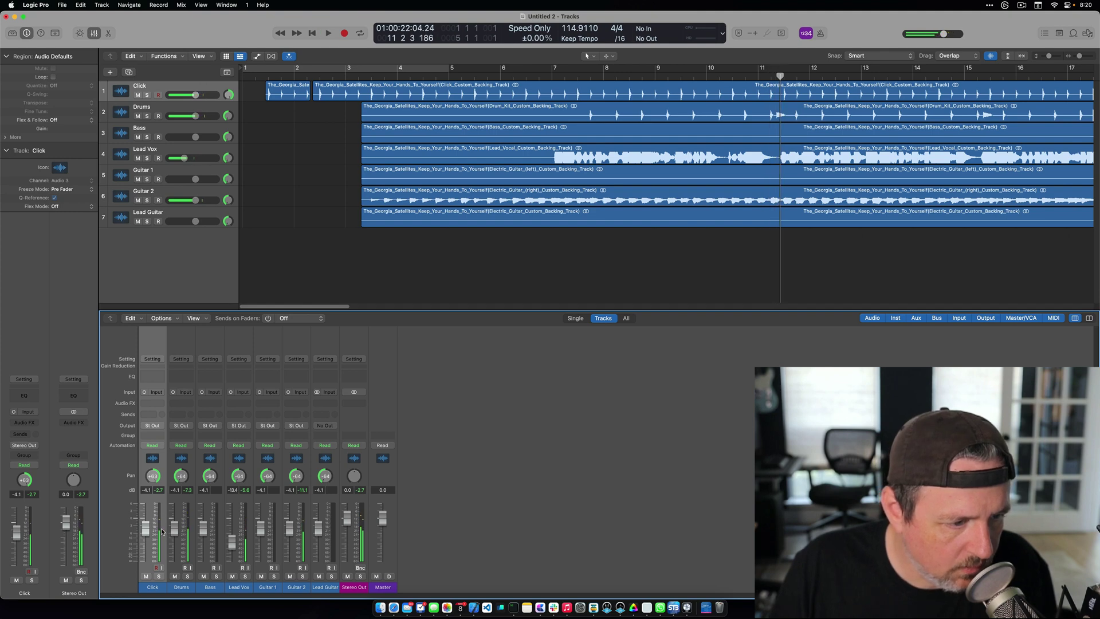
{"action": "key", "text": "space"}
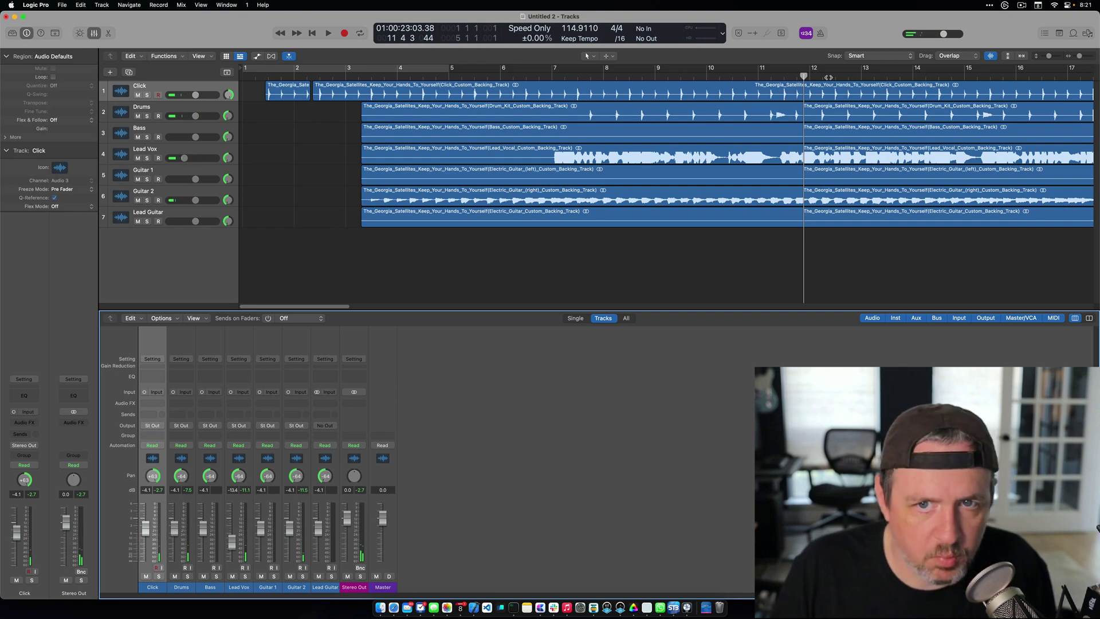
Jump ahead to around bar 38 and select the Guitar 1 and Guitar 2 track headers together
{"action": "scroll", "coordinate": [522, 241], "scroll_direction": "right", "scroll_amount": 10}
{"action": "left_click", "coordinate": [718, 70]}
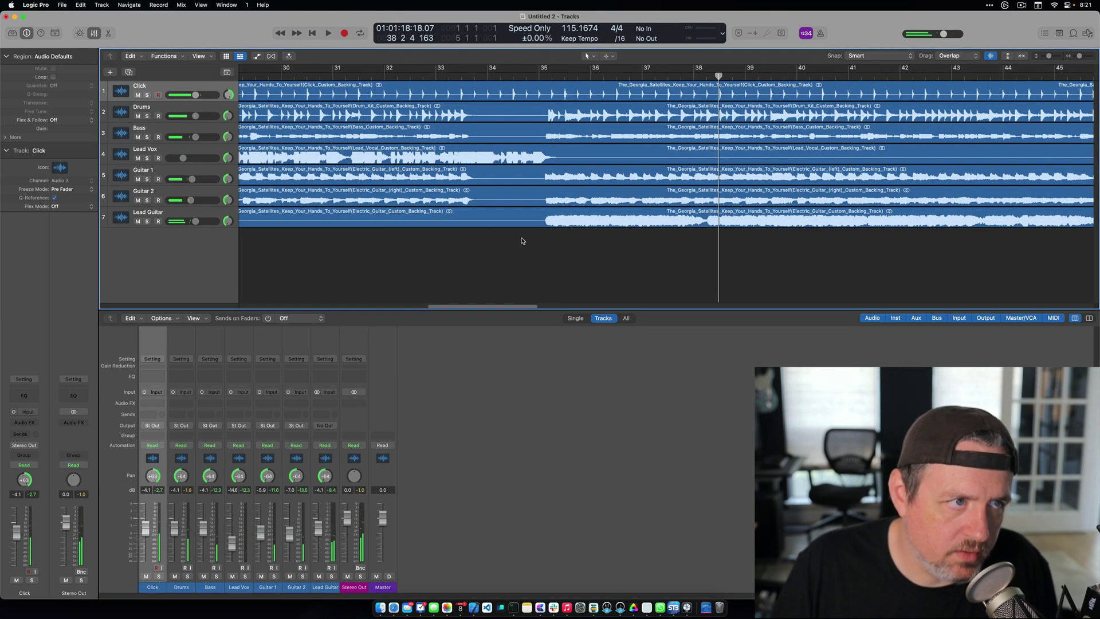
{"action": "scroll", "coordinate": [522, 240], "scroll_direction": "left", "scroll_amount": 10}
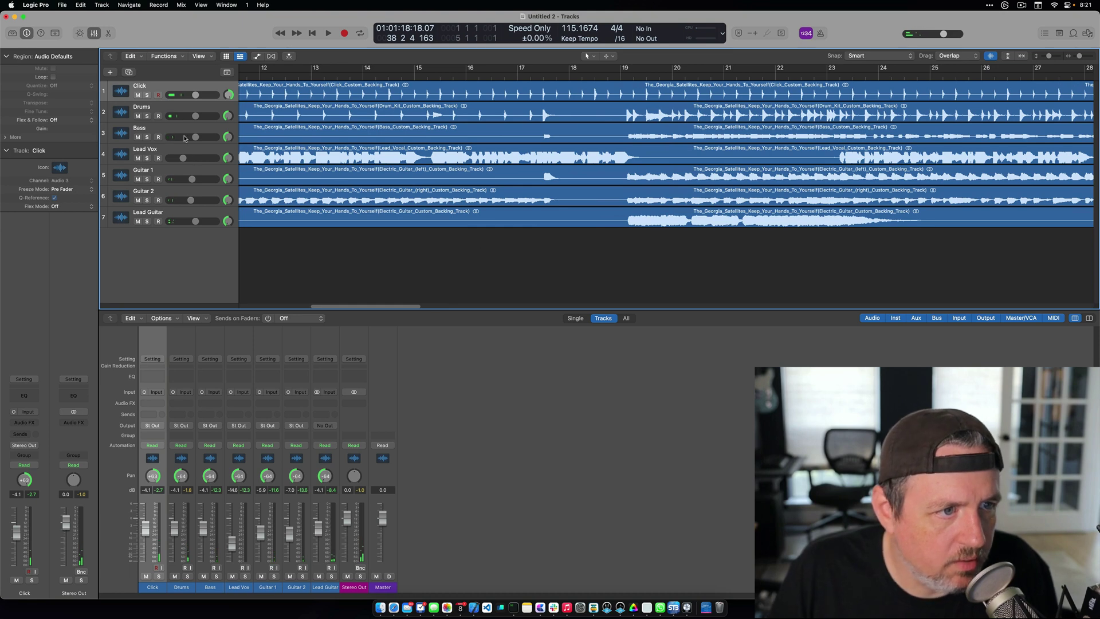
{"action": "left_click", "coordinate": [156, 173]}
{"action": "left_click", "coordinate": [159, 193], "text": "shift"}
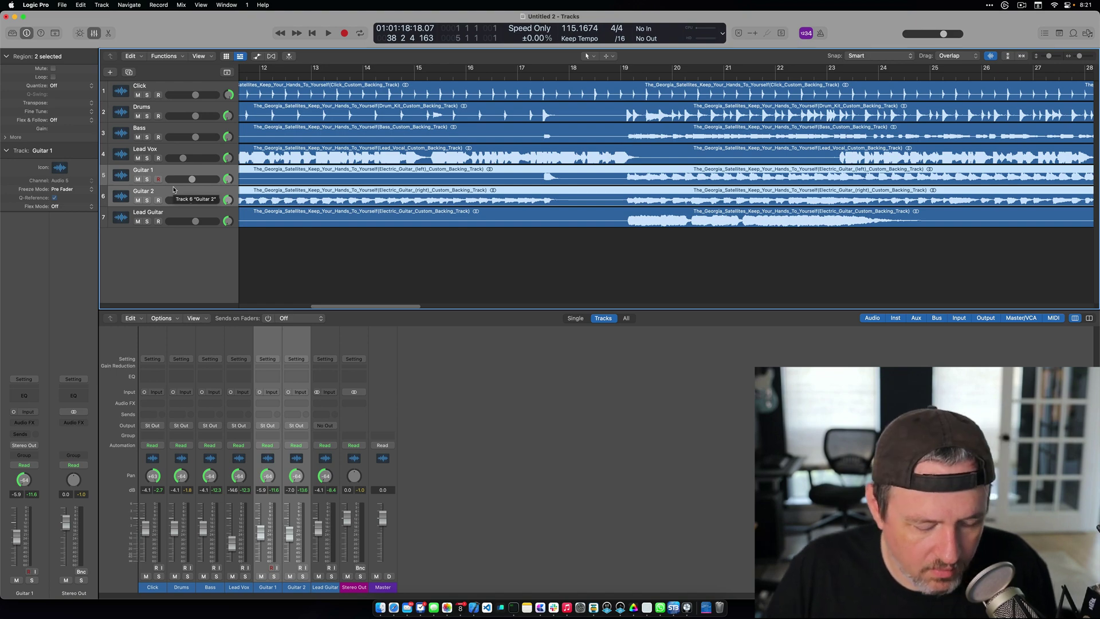
Group Guitar 1 and Guitar 2 into a new summing stack, Sum 1
{"action": "key", "text": "super+shift+d"}
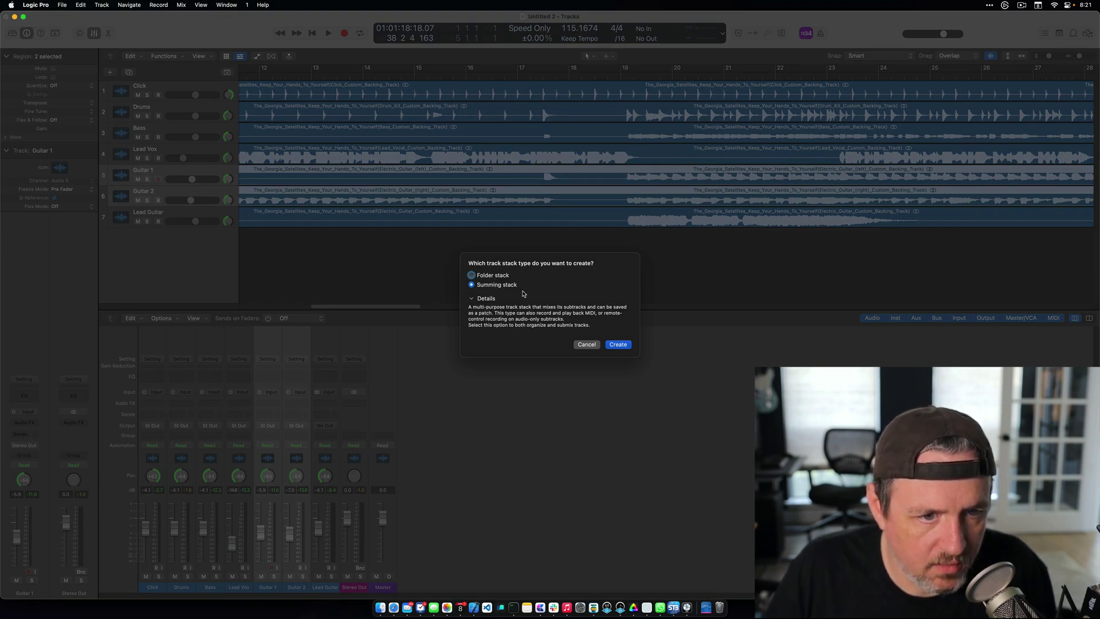
{"action": "left_click", "coordinate": [619, 346]}
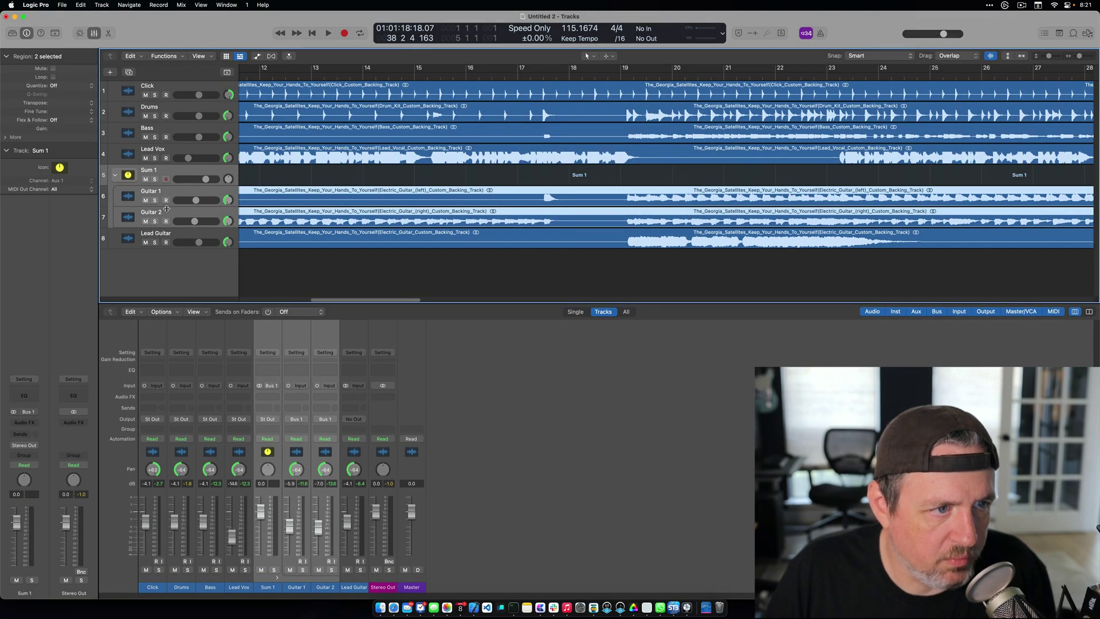
{"action": "left_click", "coordinate": [117, 174]}
{"action": "left_click", "coordinate": [117, 174]}
Rename the stack to Rhythm, pan it to -64 and start playback
{"action": "double_click", "coordinate": [150, 170]}
{"action": "type", "text": "Rhythm"}
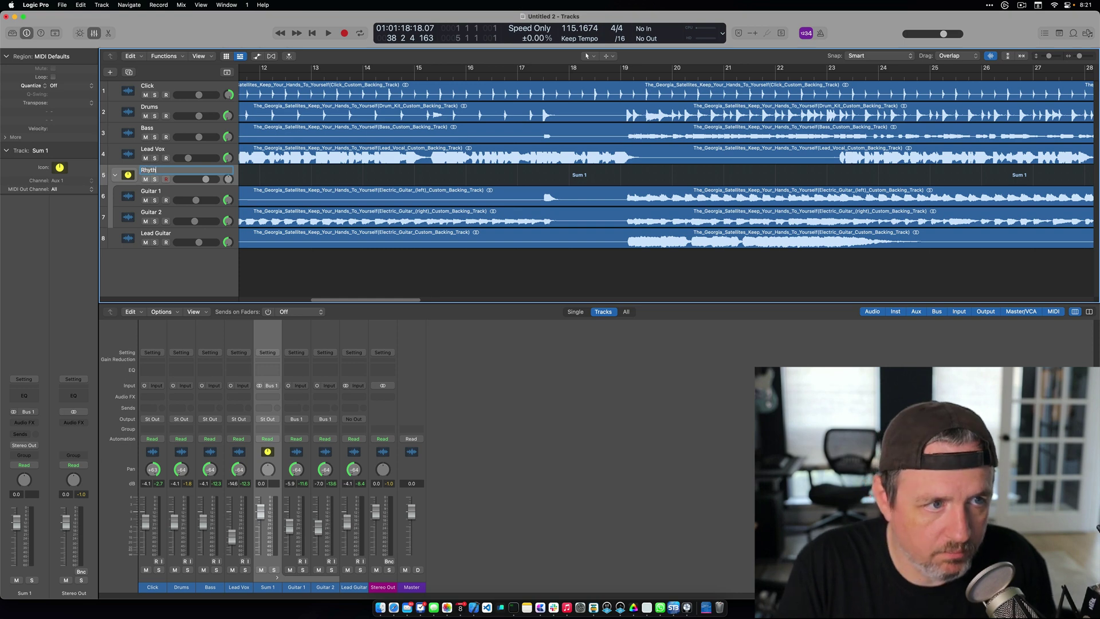
{"action": "key", "text": "Return"}
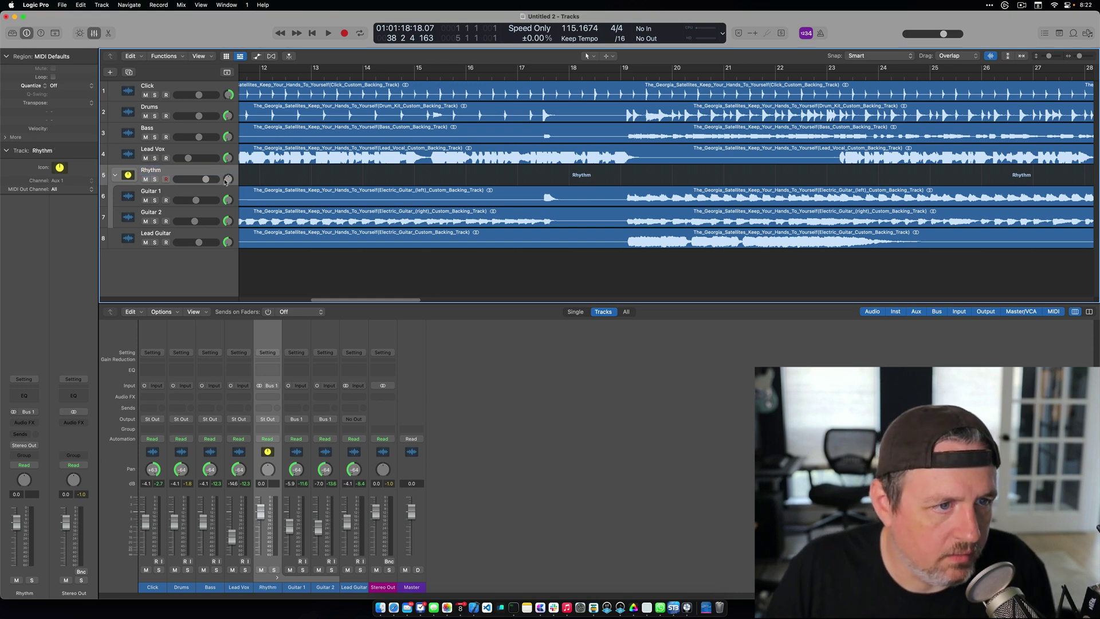
{"action": "left_click_drag", "start_coordinate": [228, 180], "coordinate": [229, 203]}
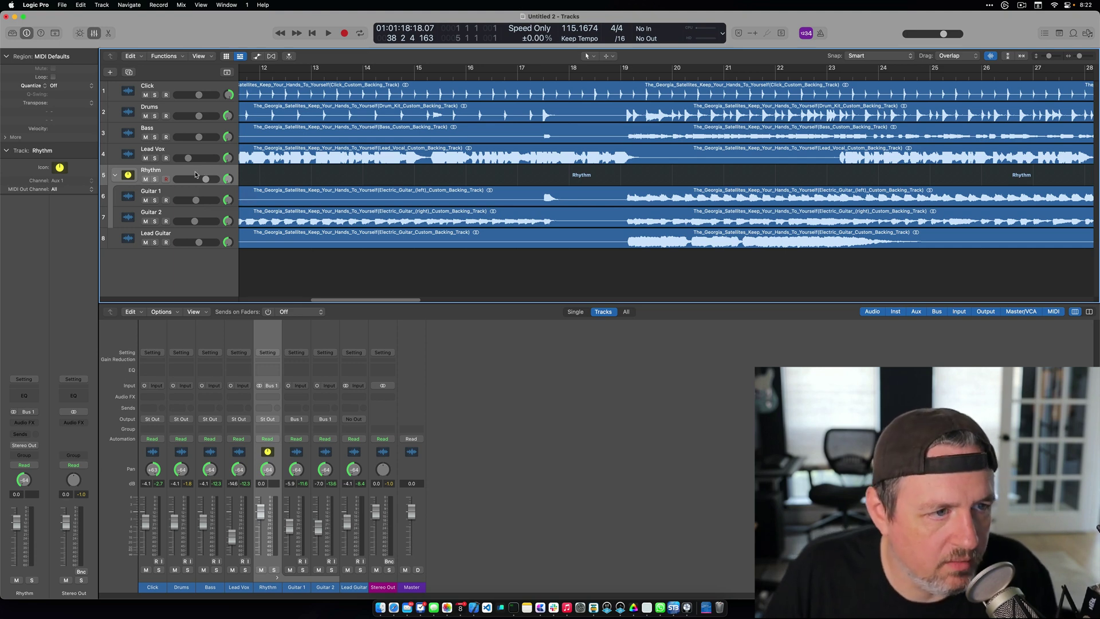
{"action": "key", "text": "space"}
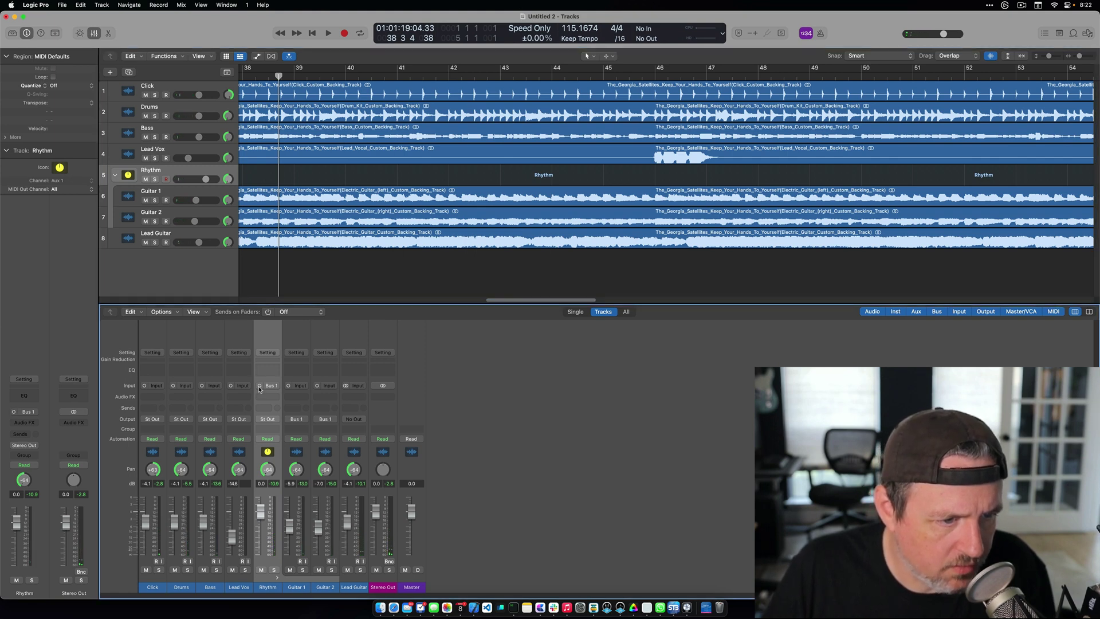
Pull the Rhythm stack's volume down to about -4.3 dB while auditioning playback
{"action": "left_click_drag", "start_coordinate": [206, 179], "coordinate": [202, 180]}
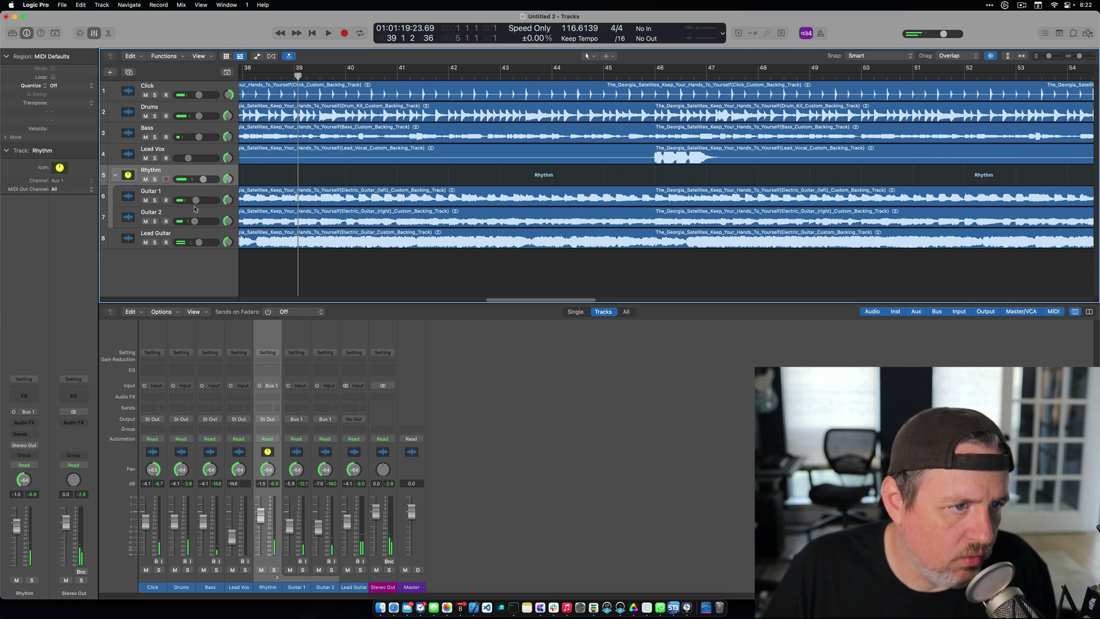
{"action": "key", "text": "space"}
{"action": "left_click_drag", "start_coordinate": [204, 179], "coordinate": [199, 179]}
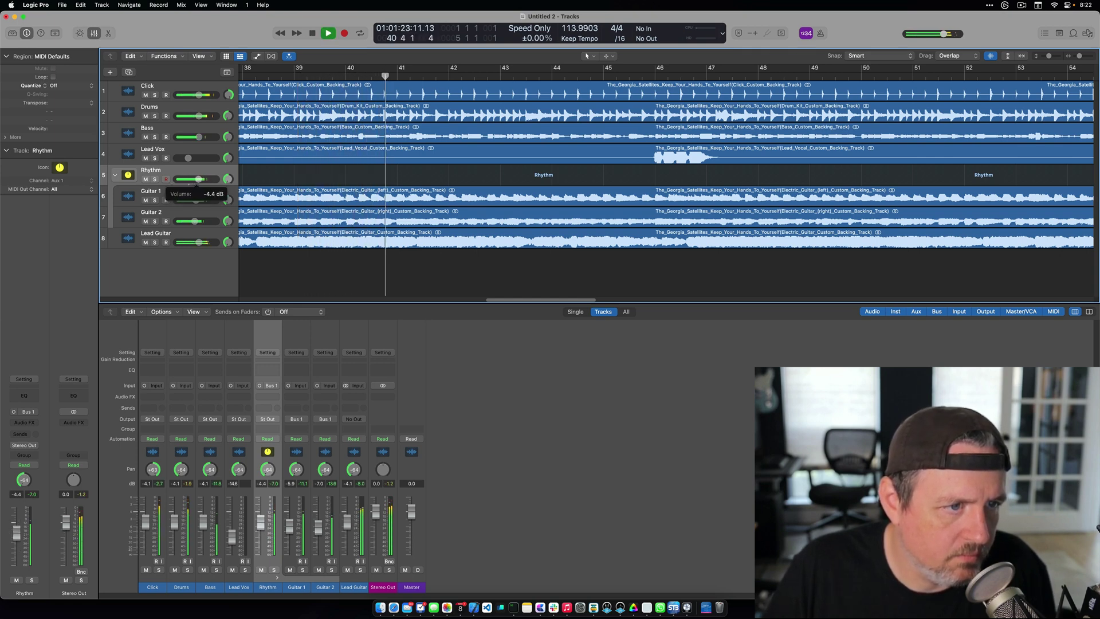
{"action": "key", "text": "space"}
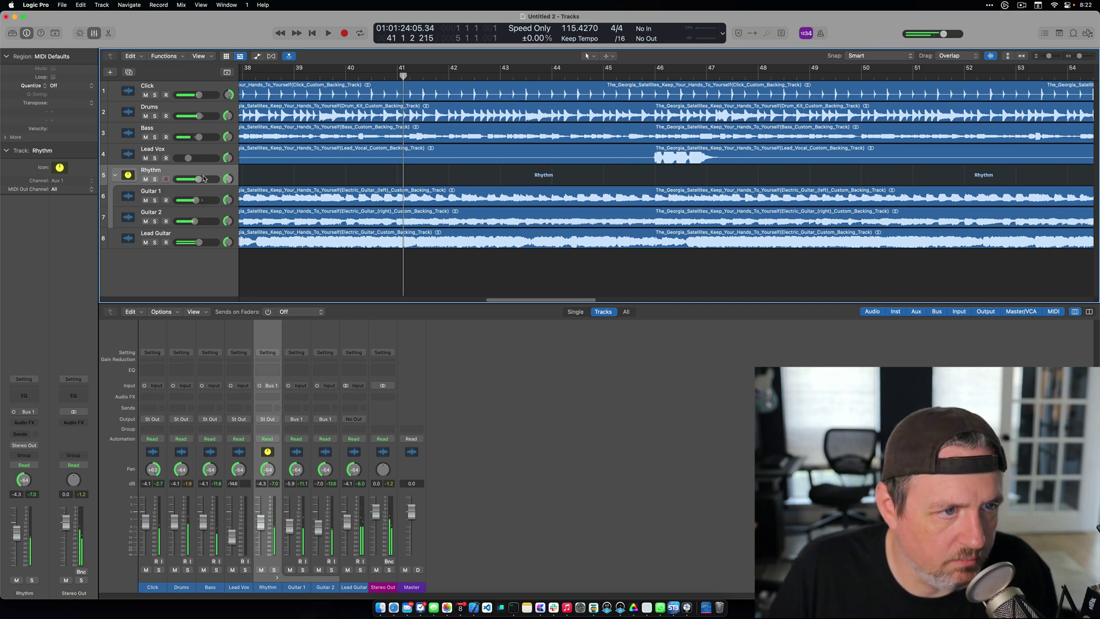
{"action": "scroll", "coordinate": [378, 241], "scroll_direction": "left", "scroll_amount": 15}
Move the project end marker to bar 102 and deselect all regions
{"action": "left_click", "coordinate": [169, 89]}
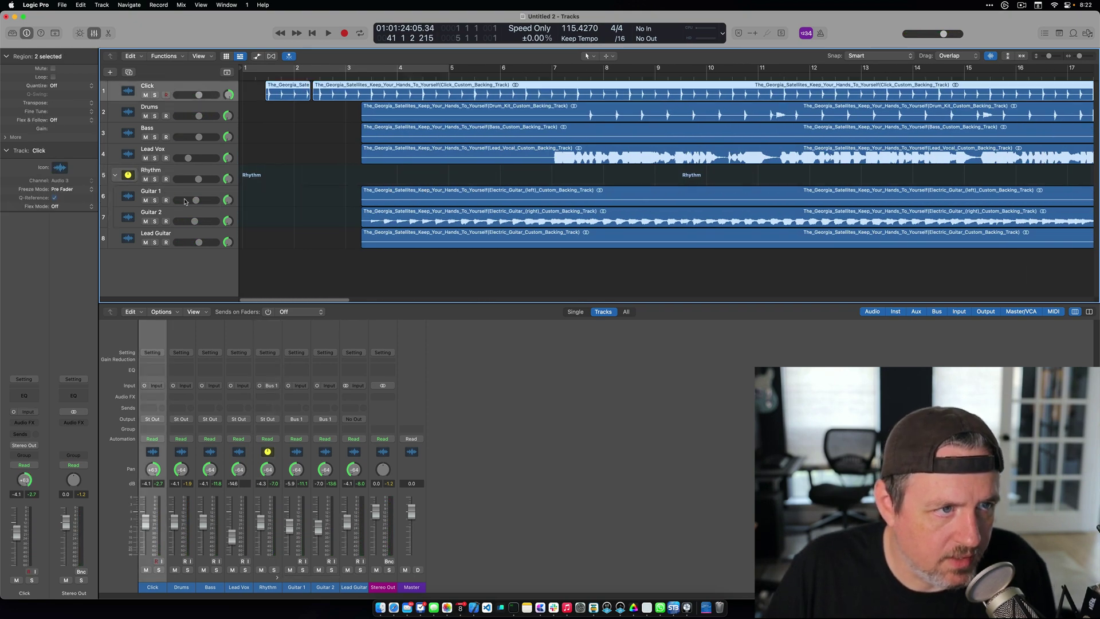
{"action": "key", "text": "super+a"}
{"action": "key", "text": "super+shift+e"}
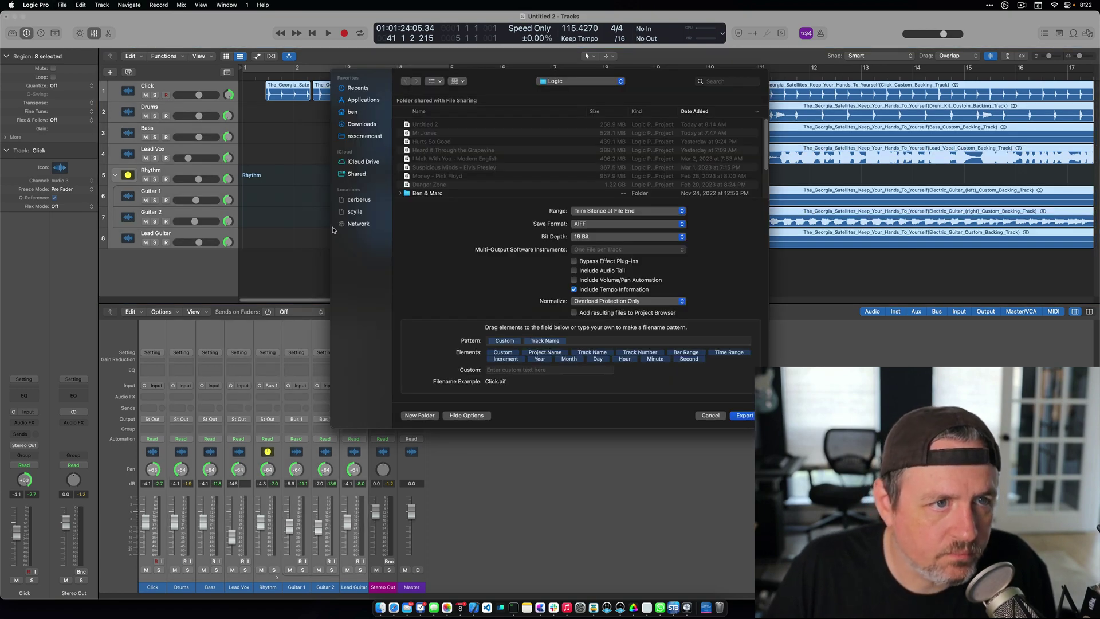
{"action": "left_click", "coordinate": [744, 415]}
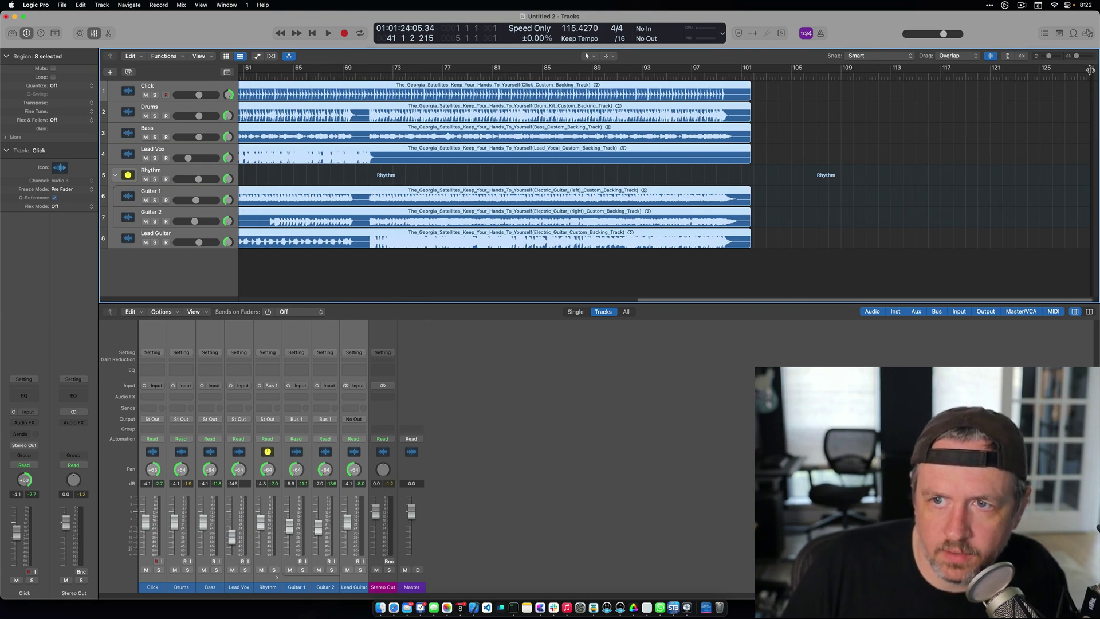
{"action": "mouse_move", "coordinate": [1090, 70]}
{"action": "left_mouse_down"}
{"action": "mouse_move", "coordinate": [830, 143]}
{"action": "mouse_move", "coordinate": [756, 184]}
{"action": "left_mouse_up"}
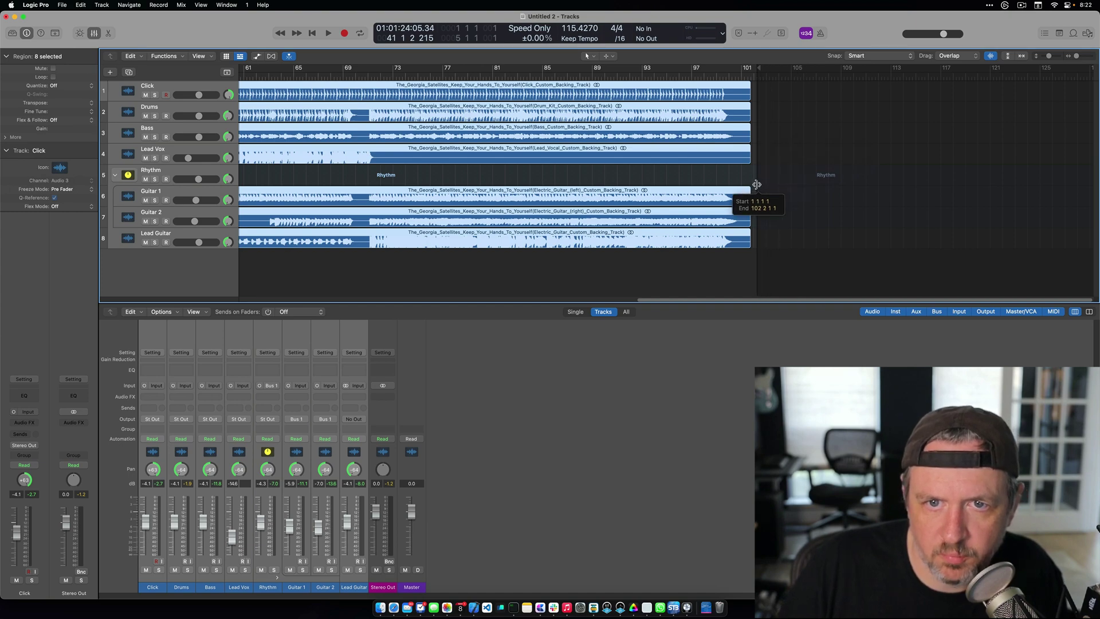
{"action": "scroll", "coordinate": [515, 172], "scroll_direction": "left", "scroll_amount": 10}
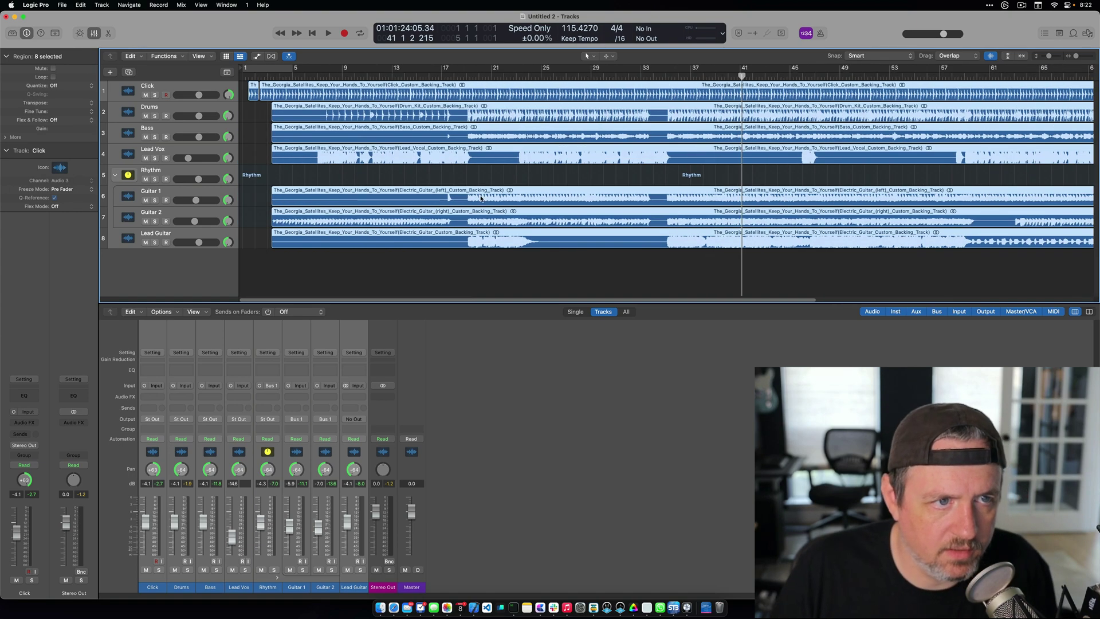
{"action": "left_click", "coordinate": [283, 275]}
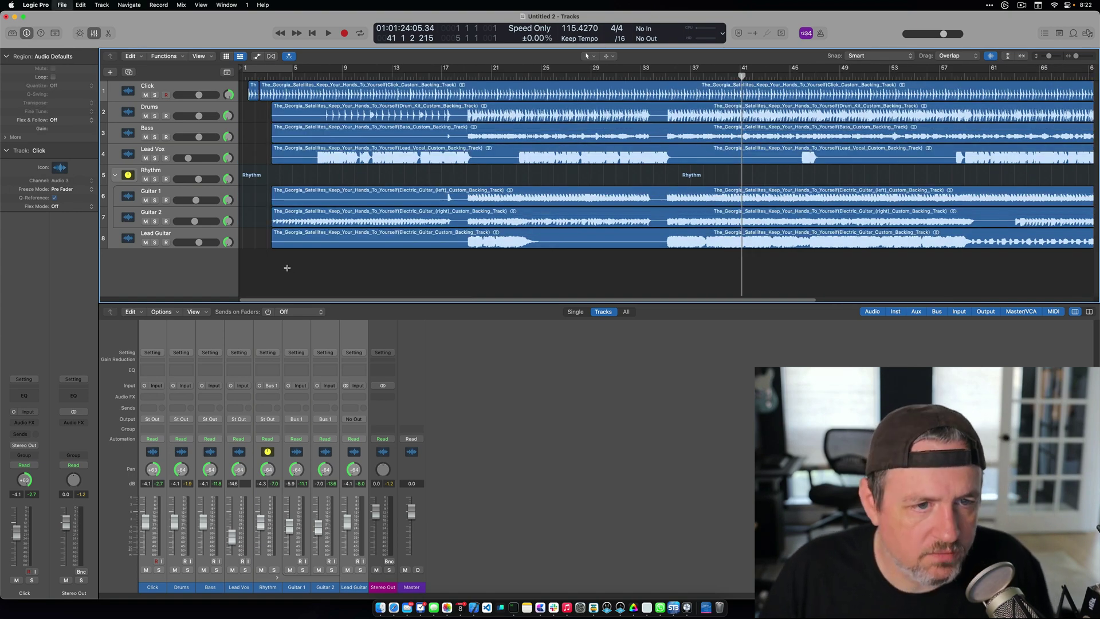
Export all tracks as 16-bit AIFF files prefixed 'Keep Your Hands to Yourself -'
{"action": "key", "text": "super+shift+e"}
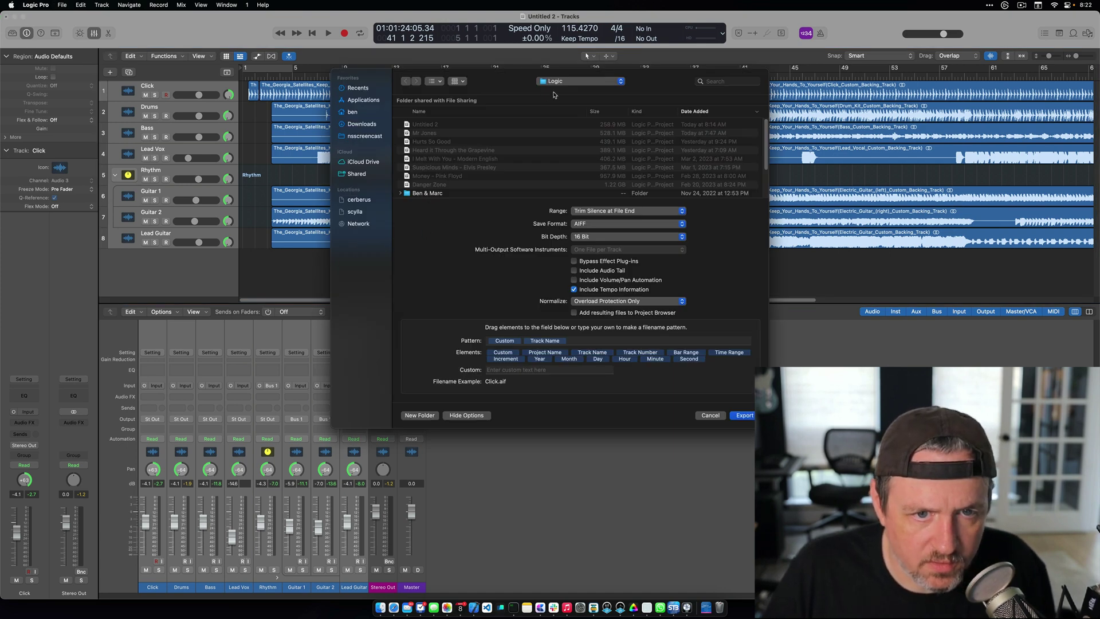
{"action": "left_click", "coordinate": [509, 369]}
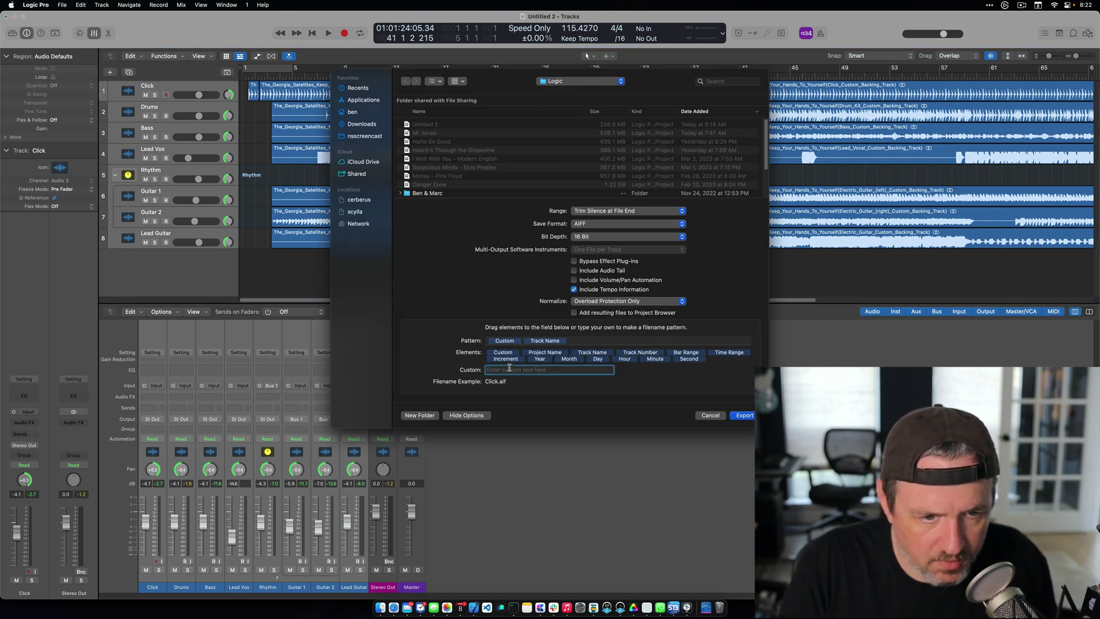
{"action": "type", "text": "Keep Yt"}
{"action": "key", "text": "BackSpace"}
{"action": "type", "text": "our Hands to Yourself -"}
{"action": "key", "text": "Tab"}
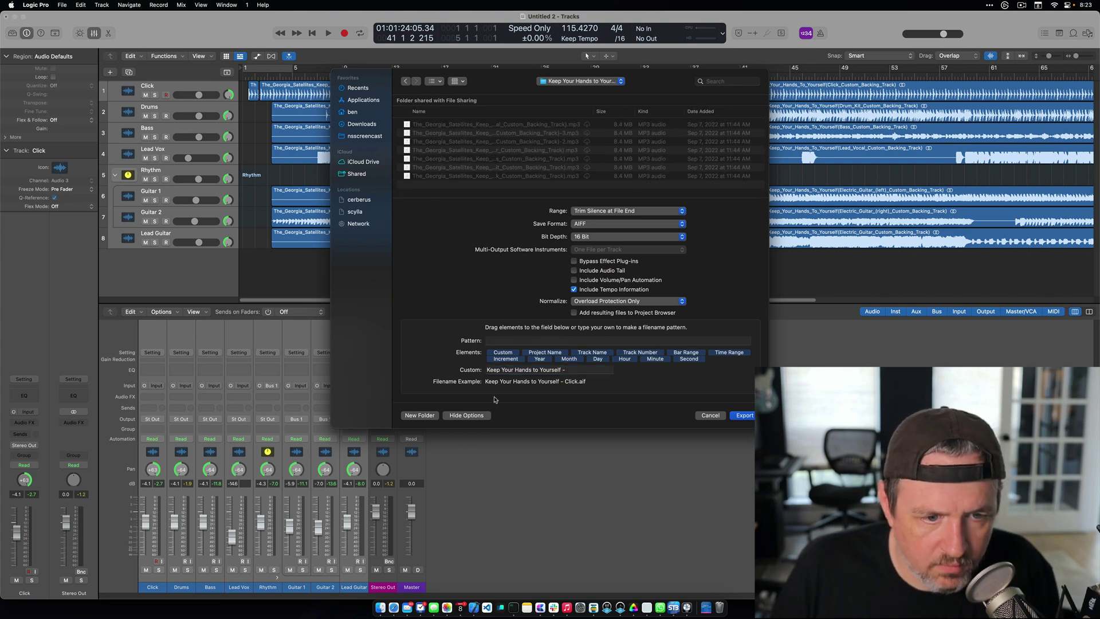
{"action": "left_click", "coordinate": [744, 415]}
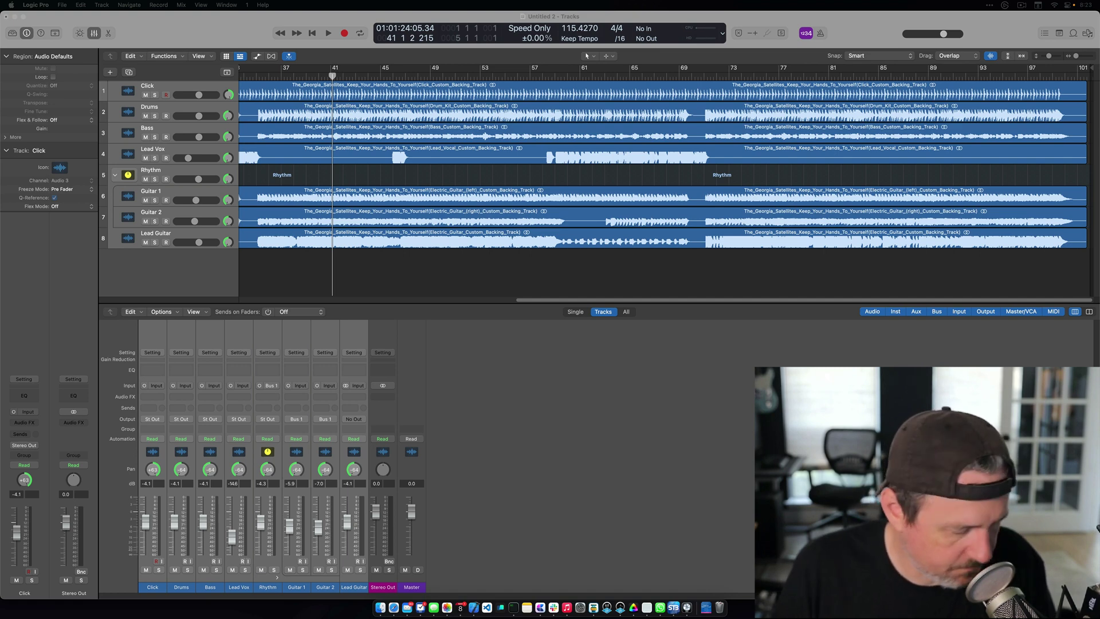
Move the exported Guitar 1 and Guitar 2 AIFF files to the Trash
{"action": "key", "text": "ctrl+alt+super+Right"}
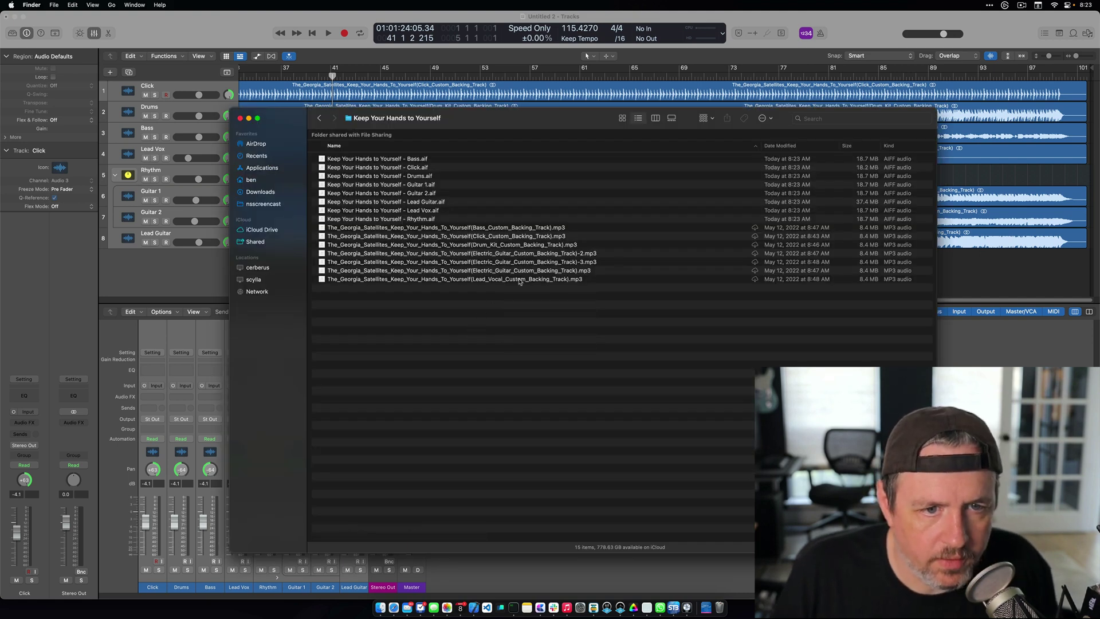
{"action": "left_click", "coordinate": [430, 220]}
{"action": "left_click", "coordinate": [424, 160], "text": "shift"}
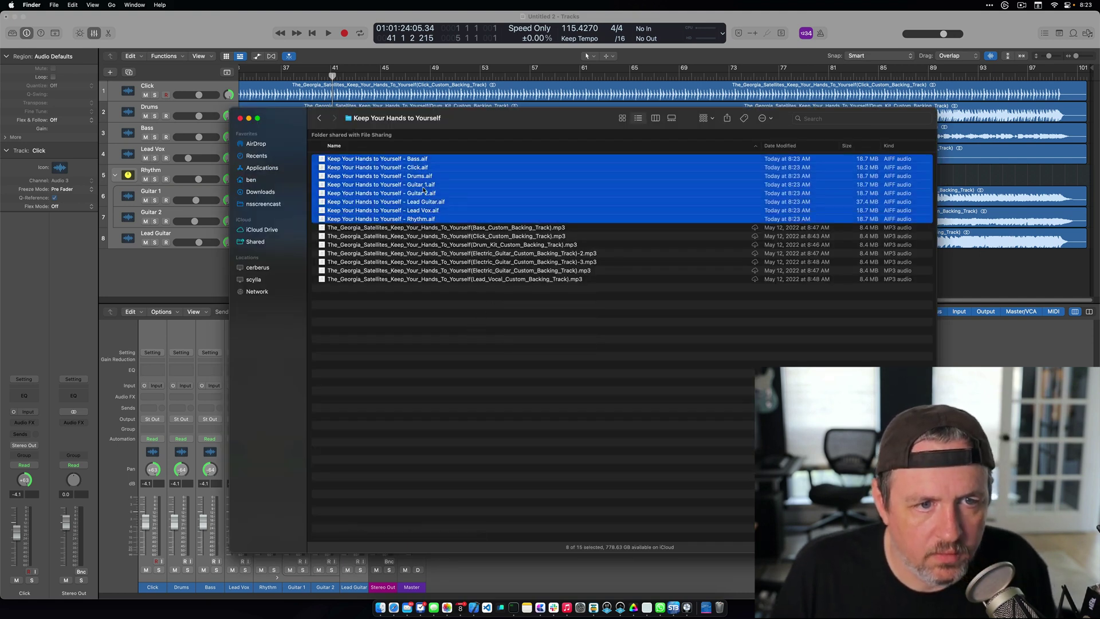
{"action": "left_click", "coordinate": [424, 191]}
{"action": "key", "text": "Down"}
{"action": "key", "text": "Down"}
{"action": "key", "text": "Down"}
{"action": "key", "text": "Up"}
{"action": "key", "text": "Up"}
{"action": "key", "text": "Down"}
{"action": "key", "text": "Up"}
{"action": "key", "text": "Up"}
{"action": "key", "text": "Up"}
{"action": "key", "text": "shift+Down"}
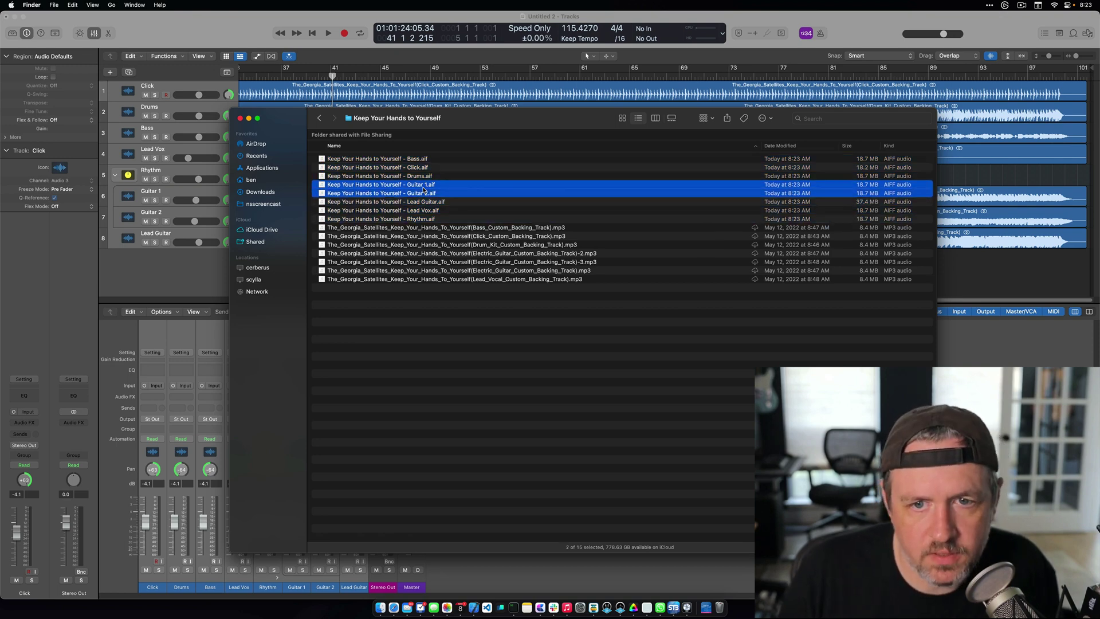
{"action": "left_click_drag", "start_coordinate": [299, 121], "coordinate": [360, 113]}
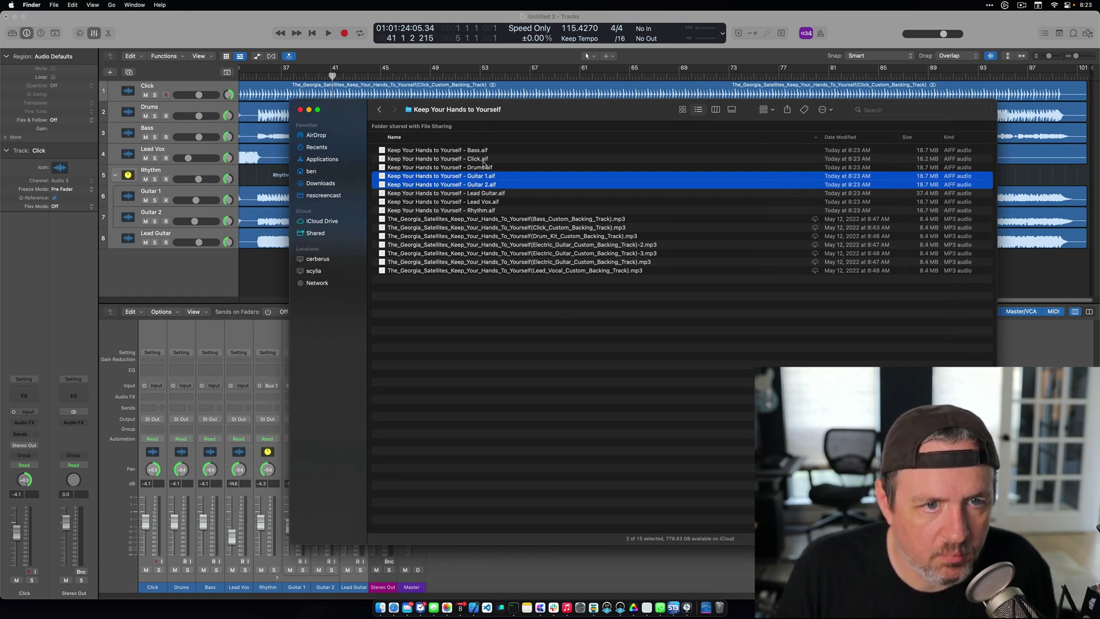
{"action": "key", "text": "super+BackSpace"}
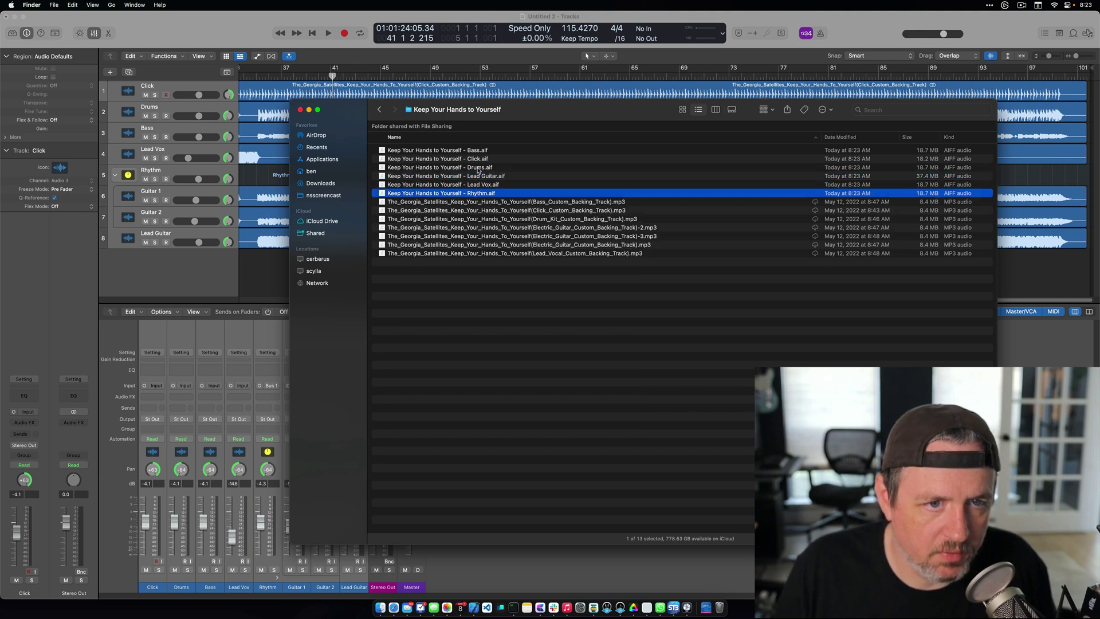
Move the Lead Guitar AIFF file to the Trash
{"action": "left_click", "coordinate": [470, 150], "text": "shift"}
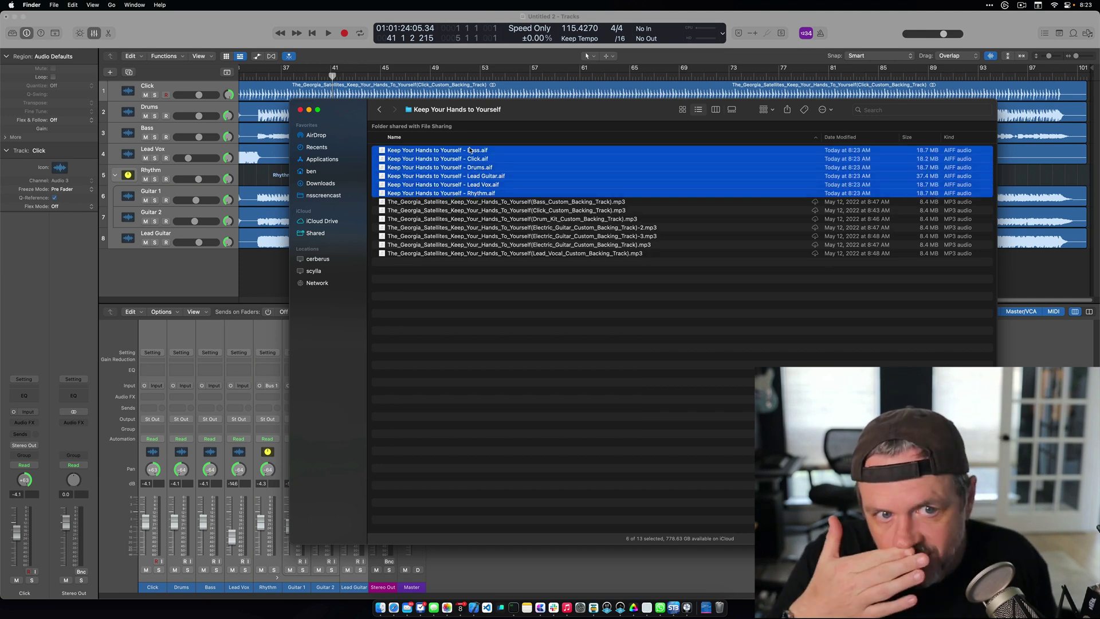
{"action": "key", "text": "Up"}
{"action": "key", "text": "Down"}
{"action": "key", "text": "Up"}
{"action": "key", "text": "Up"}
{"action": "key", "text": "Down"}
{"action": "key", "text": "Up"}
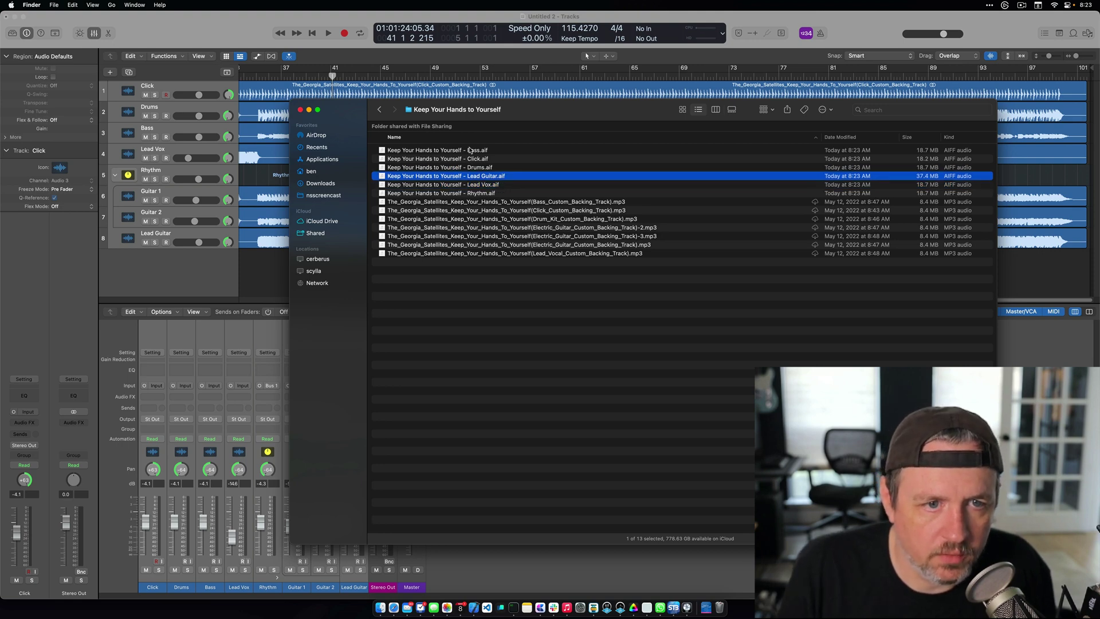
{"action": "key", "text": "super+BackSpace"}
Select the five remaining stems, from Bass down to Lead Vox
{"action": "key", "text": "Up"}
{"action": "key", "text": "Up"}
{"action": "key", "text": "Up"}
{"action": "key", "text": "shift+Down"}
{"action": "key", "text": "shift+Down"}
{"action": "key", "text": "shift+Down"}
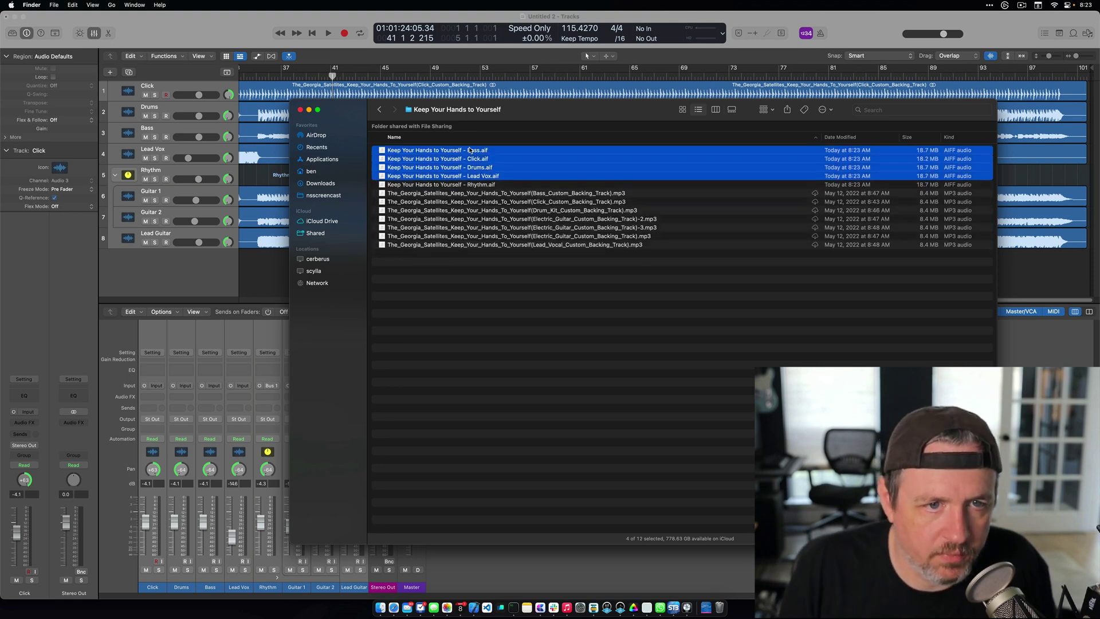
{"action": "key", "text": "Up"}
{"action": "key", "text": "Up"}
{"action": "key", "text": "Up"}
{"action": "key", "text": "Up"}
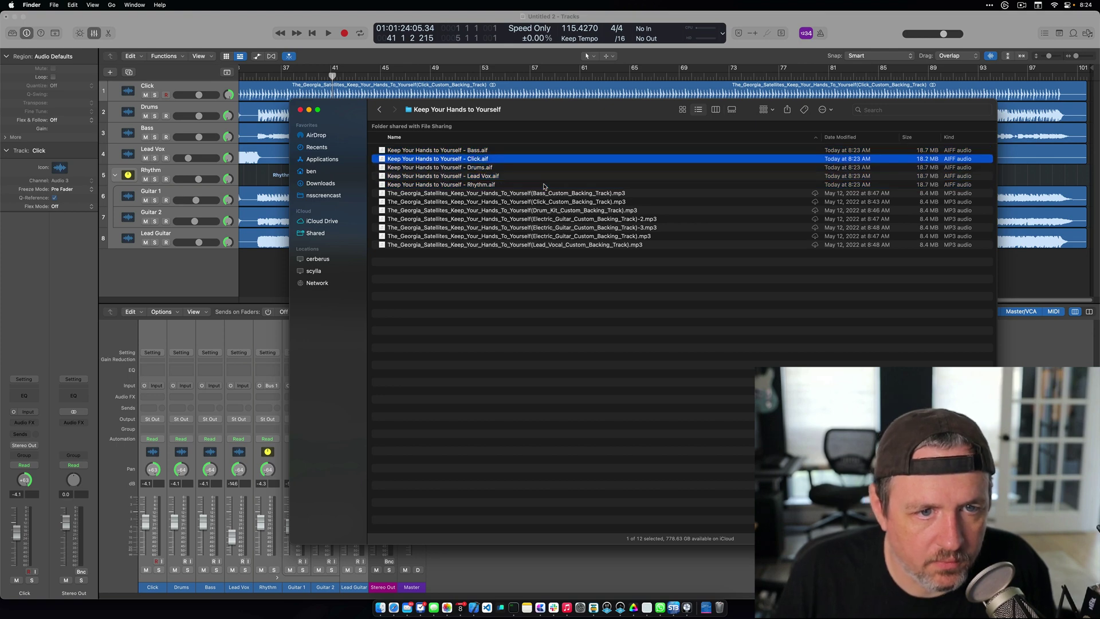
{"action": "key", "text": "shift+Down"}
{"action": "key", "text": "shift+Down"}
{"action": "key", "text": "shift+Down"}
{"action": "key", "text": "shift+Down"}
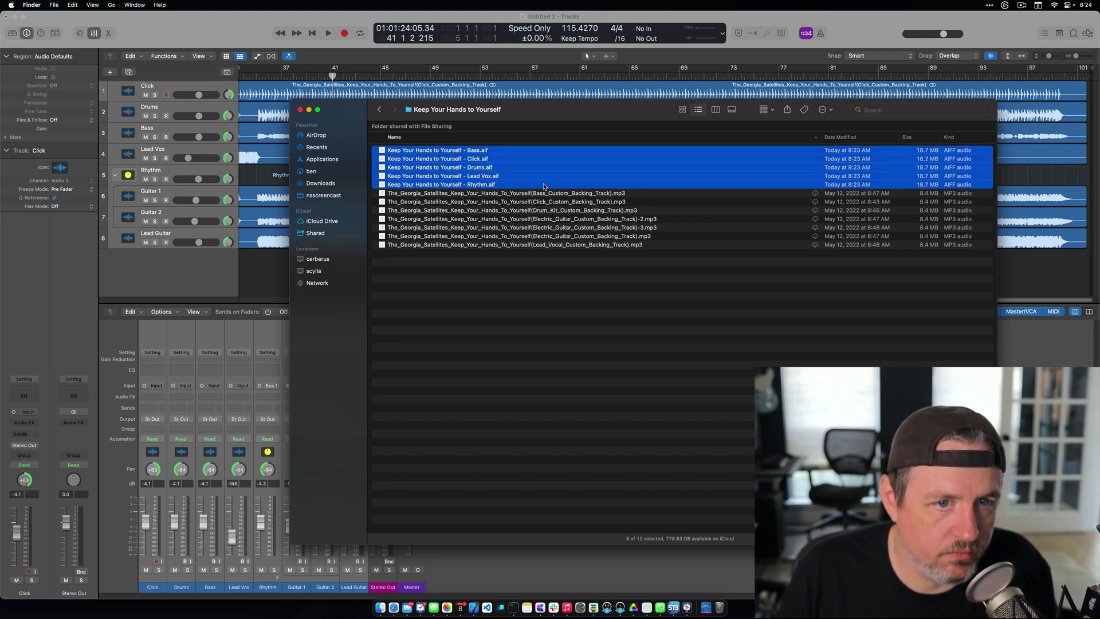
Create a multitrack song titled 'Keep Your Hands To Yourself' with artist 'Georgia Satellite'
{"action": "left_click", "coordinate": [674, 607]}
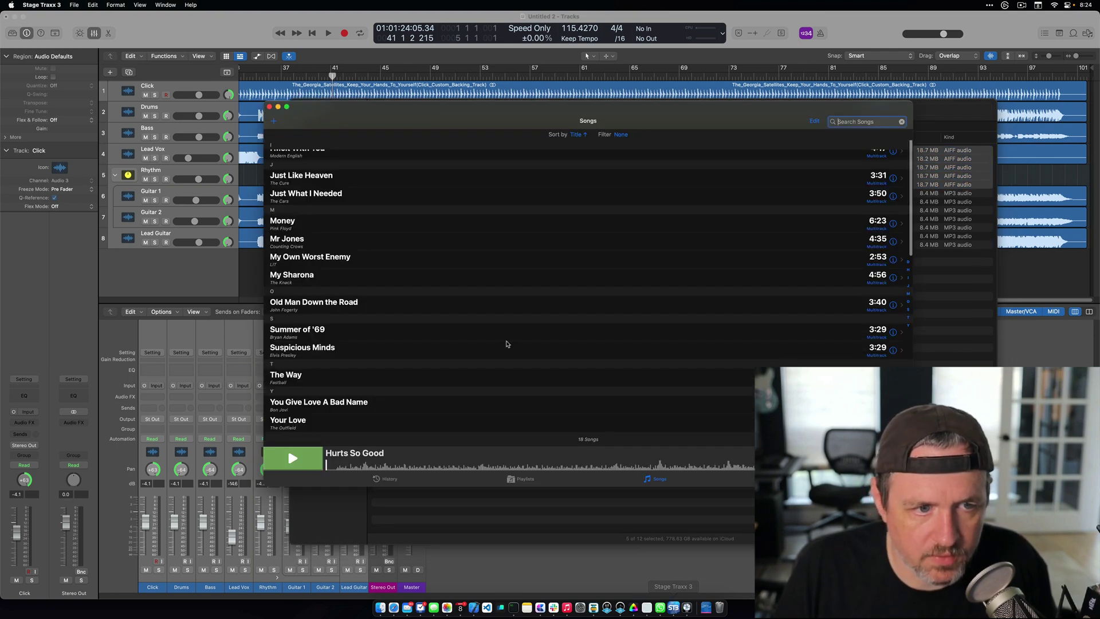
{"action": "left_click_drag", "start_coordinate": [486, 119], "coordinate": [444, 120]}
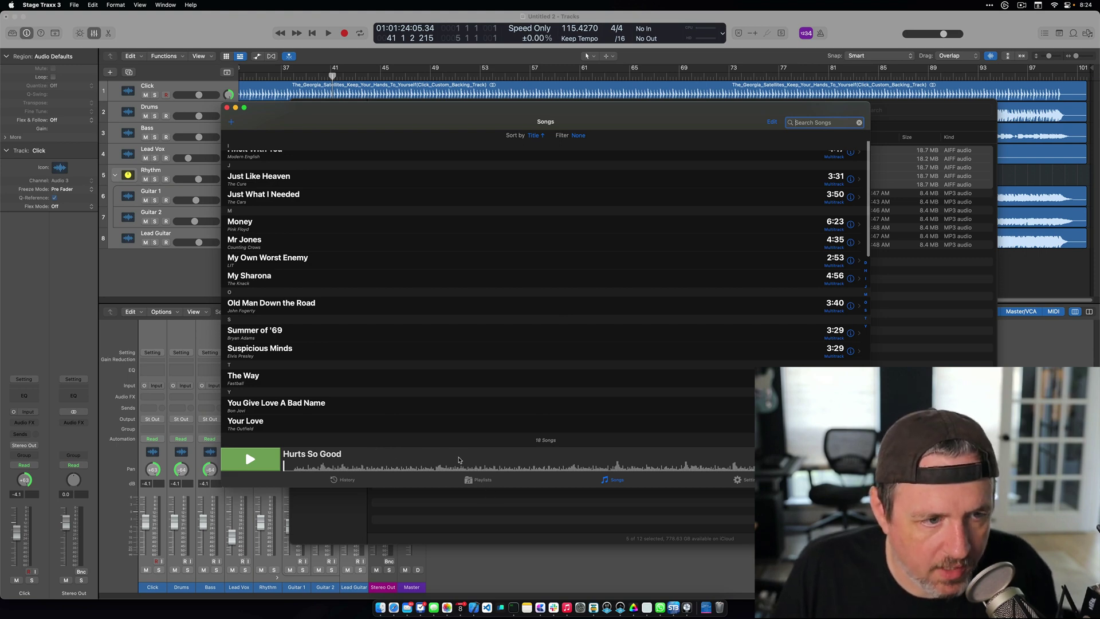
{"action": "left_click_drag", "start_coordinate": [341, 118], "coordinate": [338, 118]}
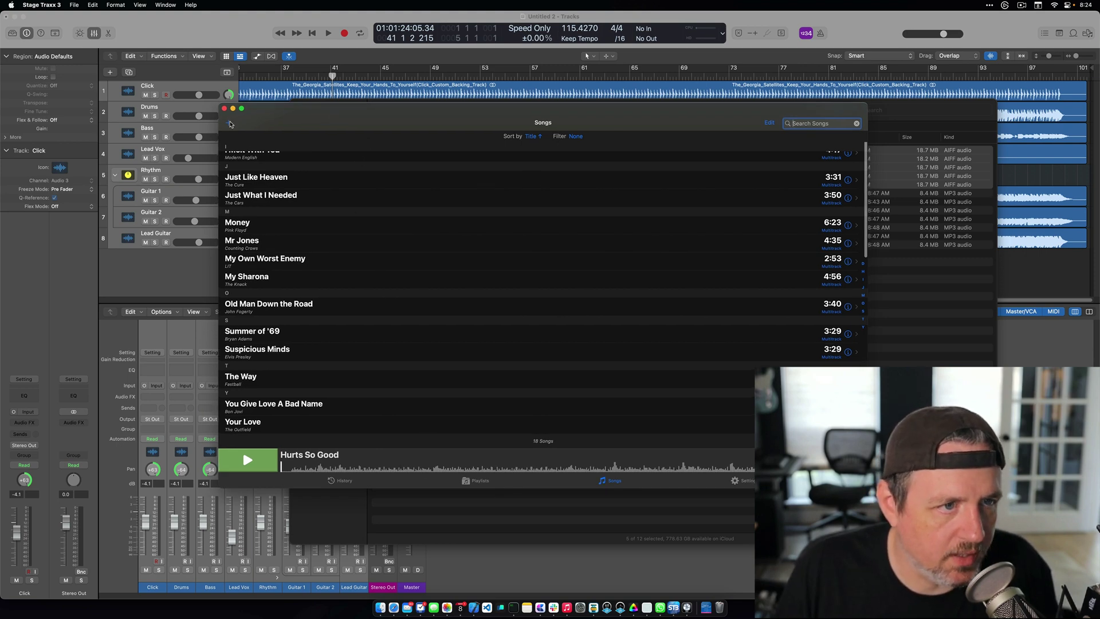
{"action": "left_click", "coordinate": [228, 123]}
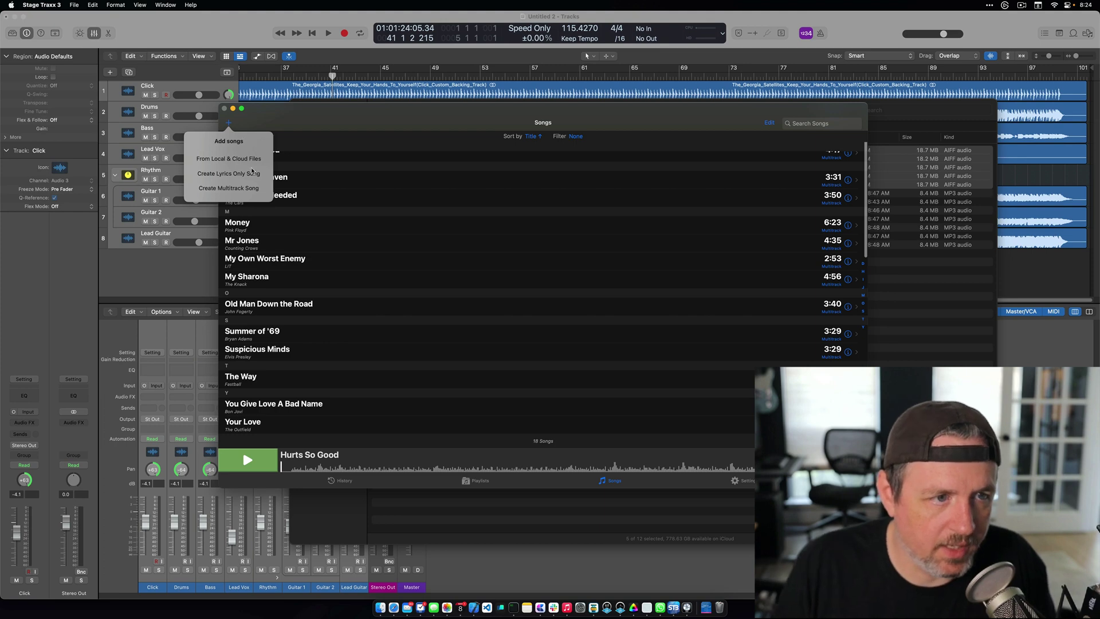
{"action": "left_click", "coordinate": [245, 188]}
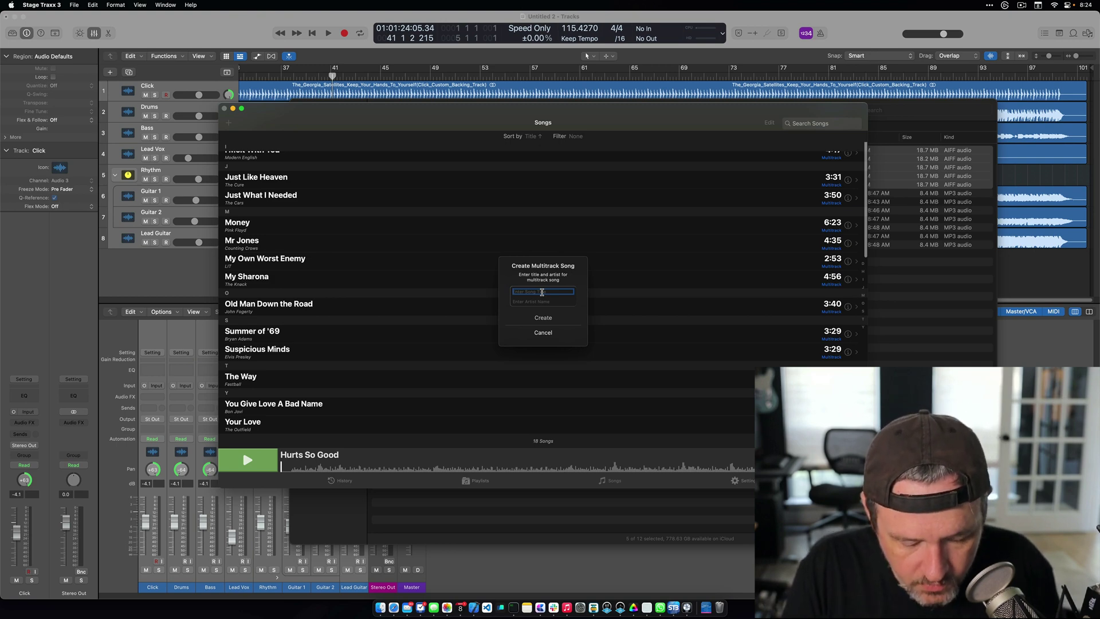
{"action": "type", "text": "Keep Your Hands"}
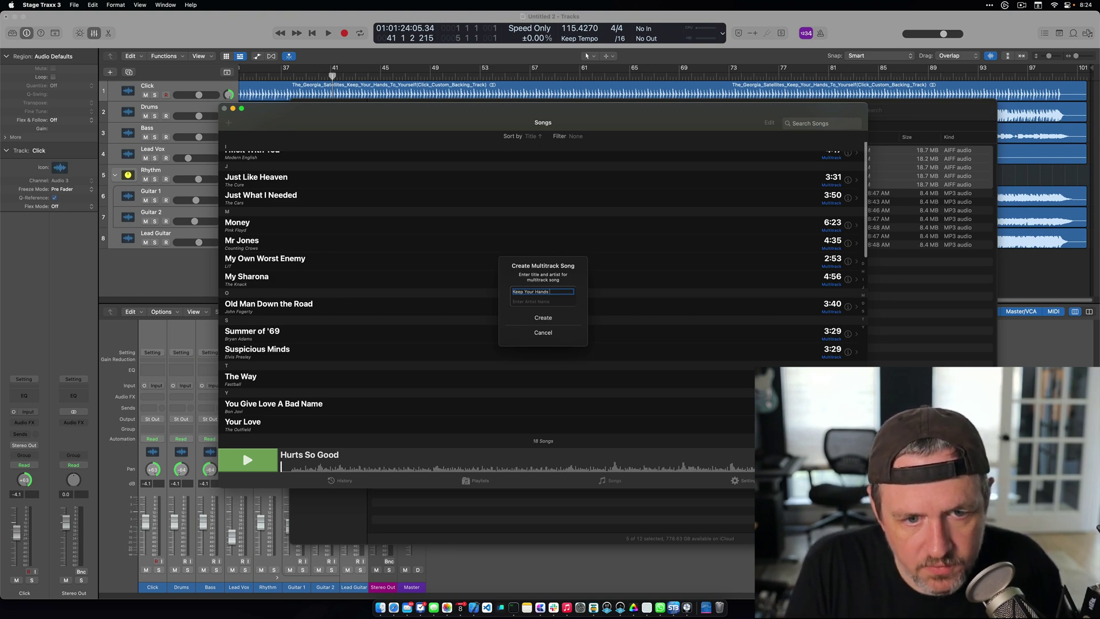
{"action": "type", "text": " To Yourself"}
{"action": "key", "text": "Tab"}
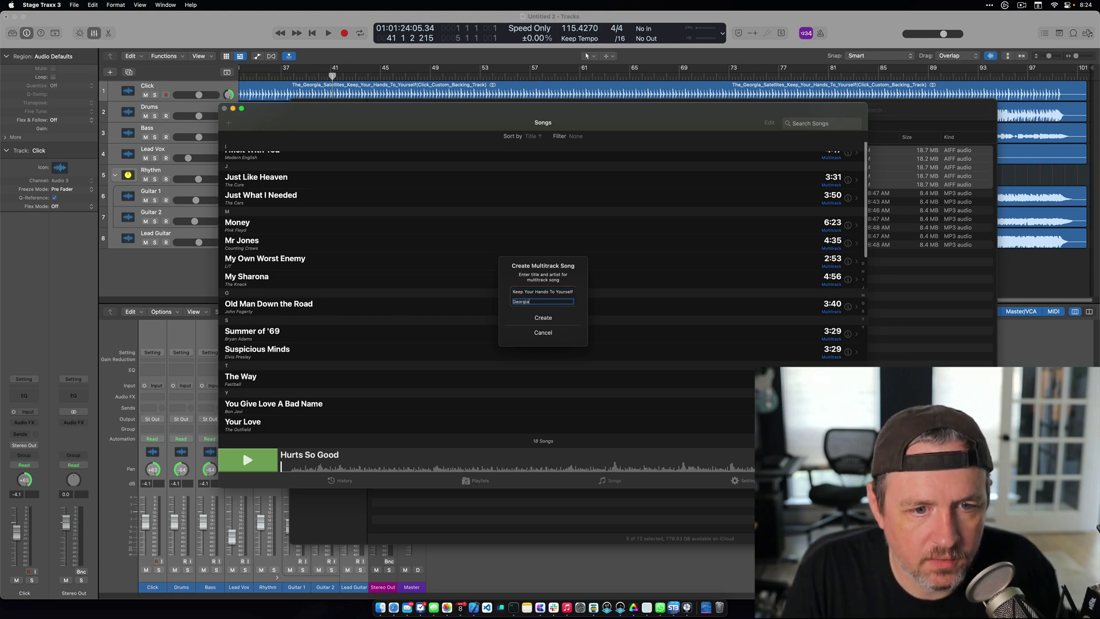
{"action": "type", "text": "Georgia Satellites"}
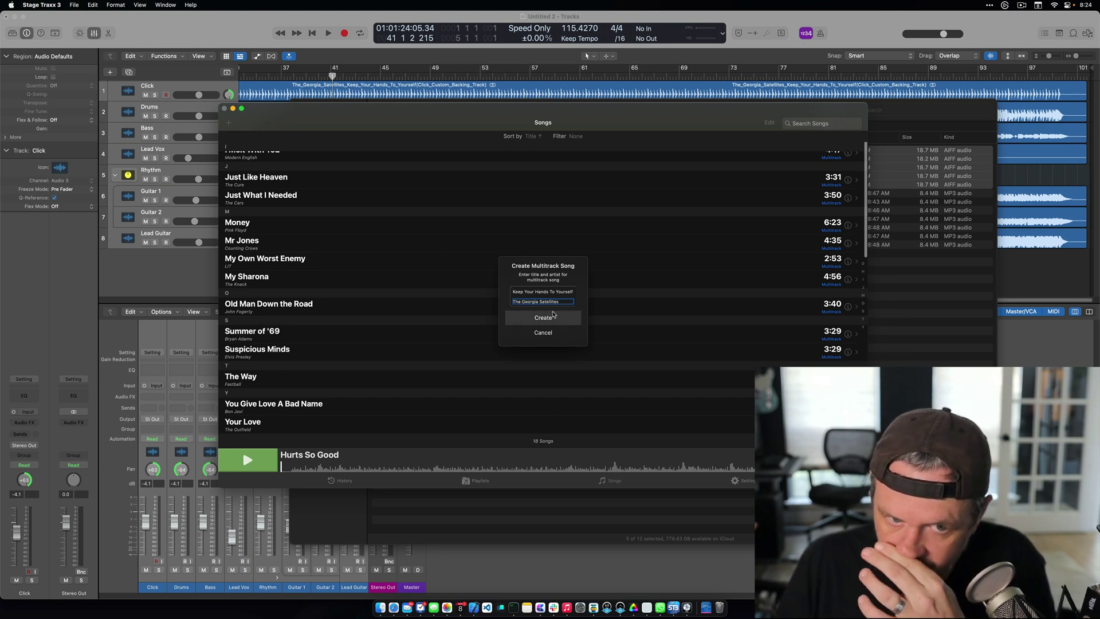
{"action": "left_click", "coordinate": [552, 314]}
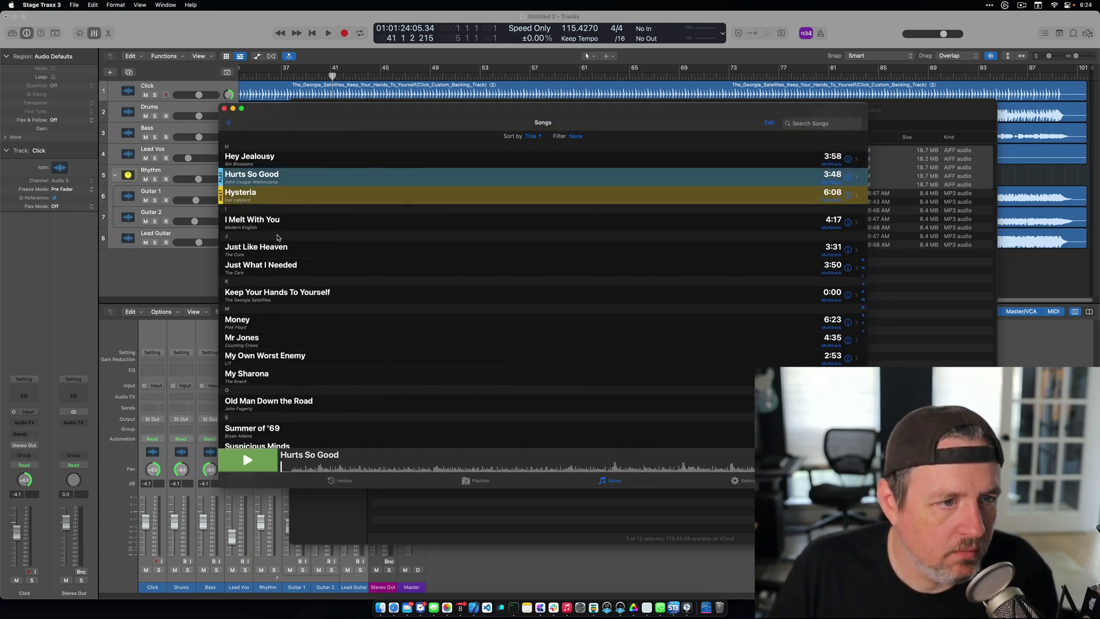
Load the new song and set its tempo to 115.4 BPM
{"action": "left_click", "coordinate": [302, 300]}
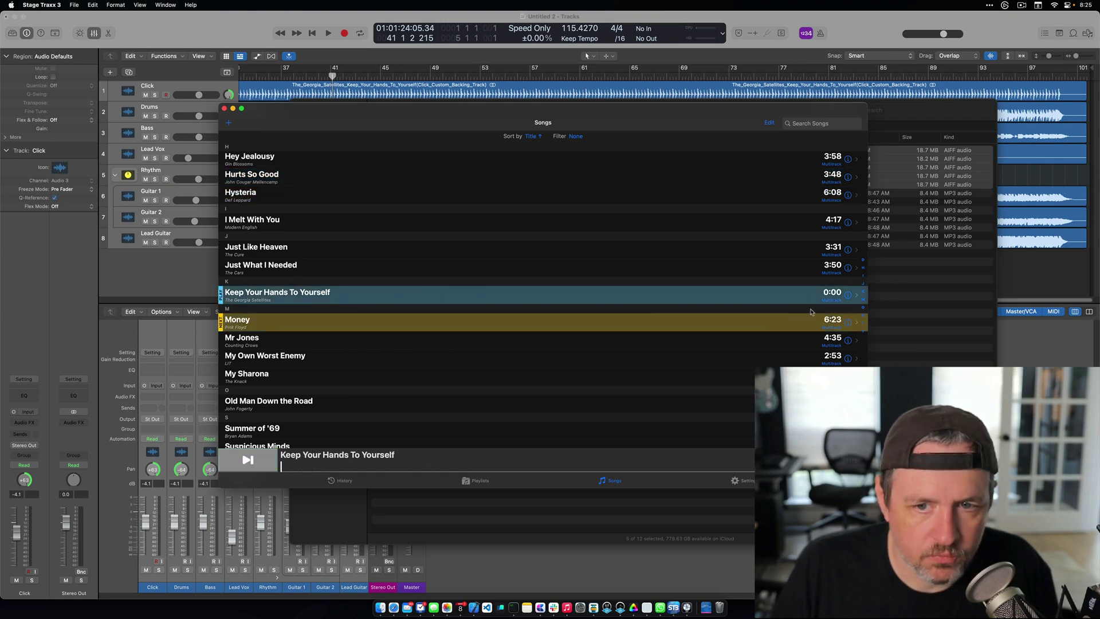
{"action": "left_click", "coordinate": [848, 295]}
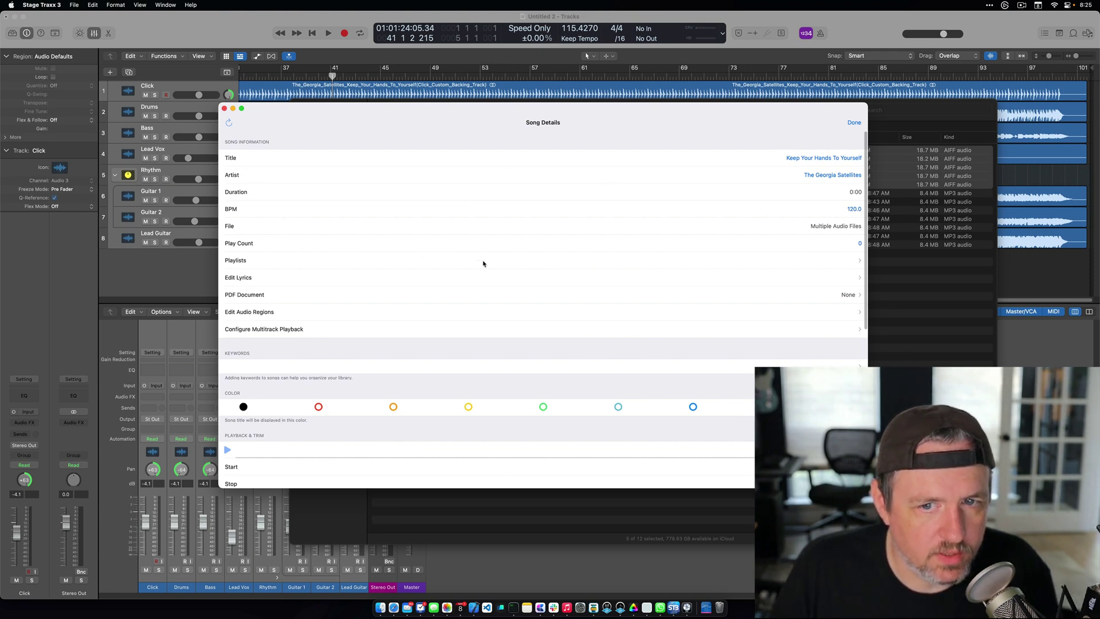
{"action": "left_click", "coordinate": [853, 210]}
{"action": "type", "text": "1"}
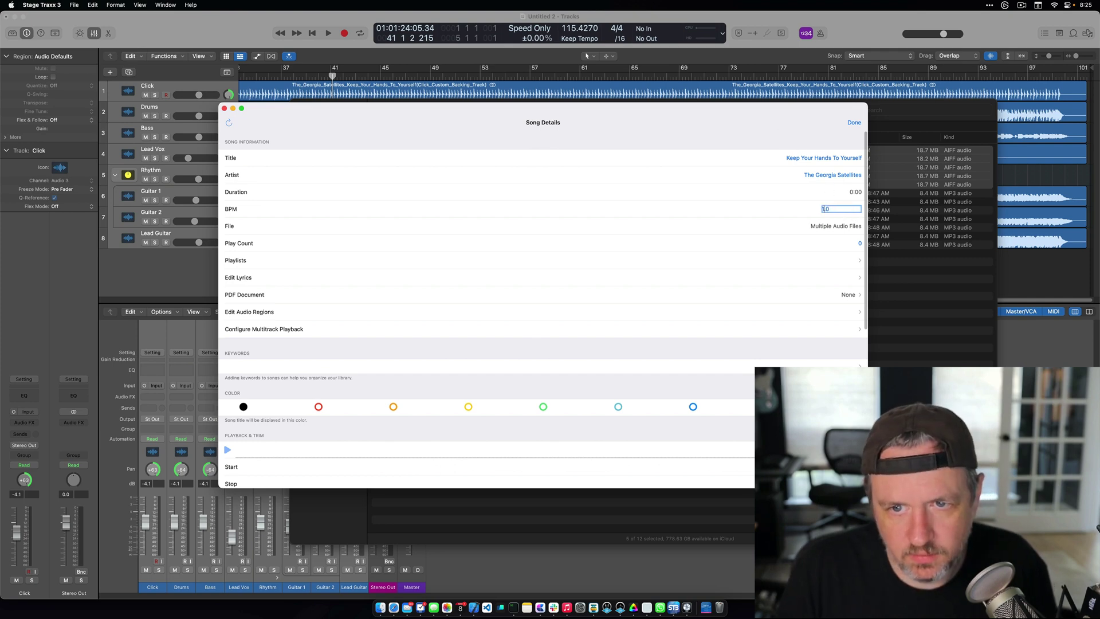
{"action": "type", "text": "15"}
{"action": "key", "text": "Return"}
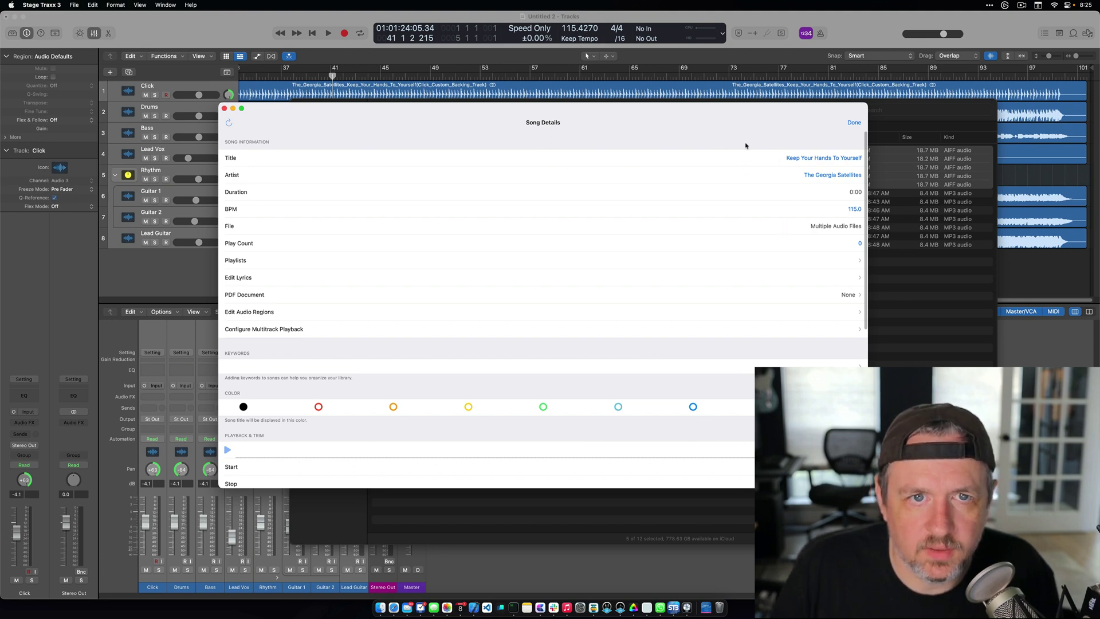
{"action": "left_click", "coordinate": [850, 209]}
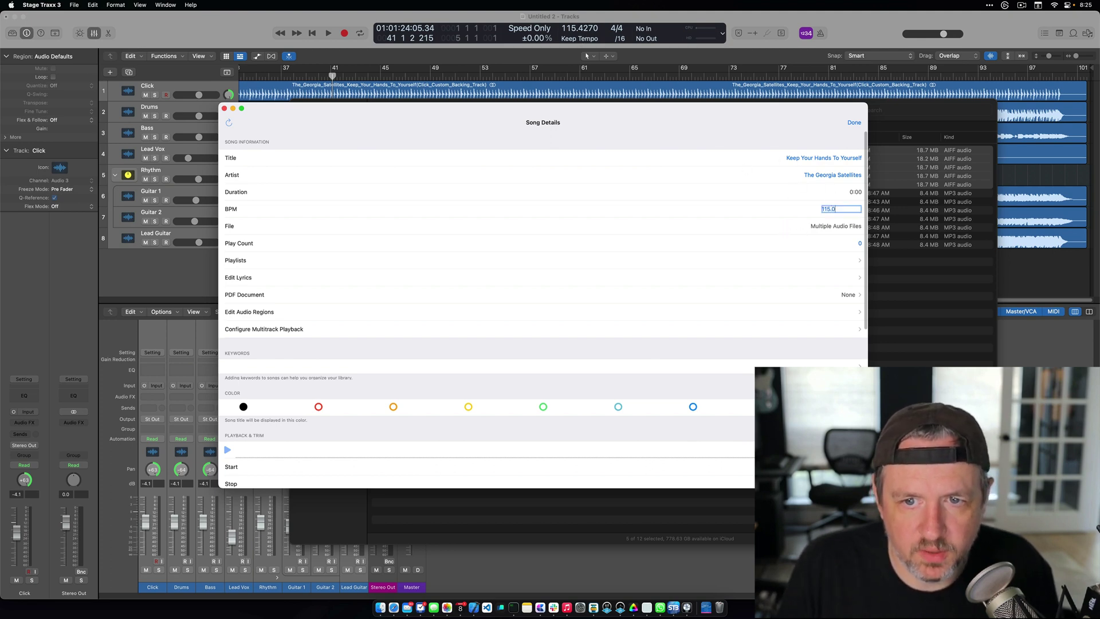
{"action": "key", "text": "Return"}
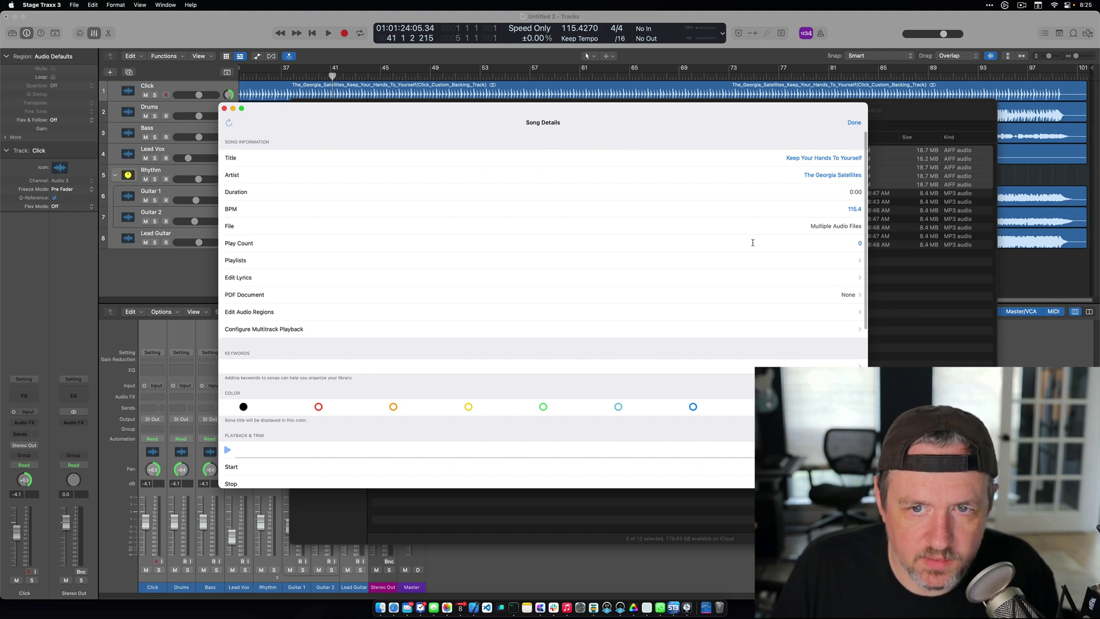
Assign Drums.aif from the Keep Your Hands to Yourself folder to multitrack track 1
{"action": "left_click", "coordinate": [325, 329]}
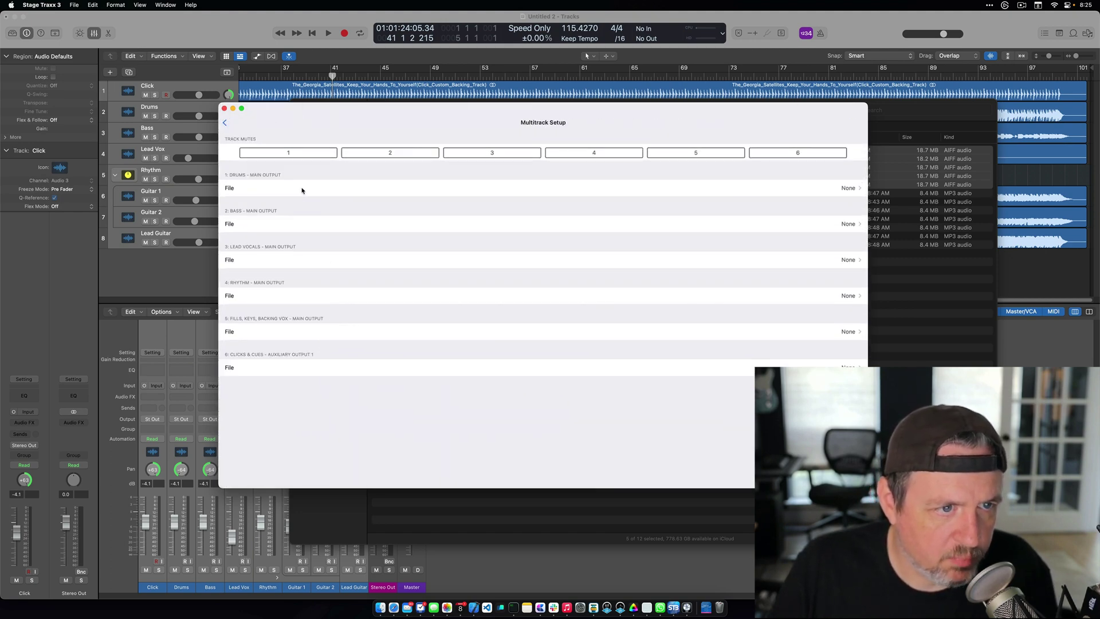
{"action": "left_click", "coordinate": [303, 189]}
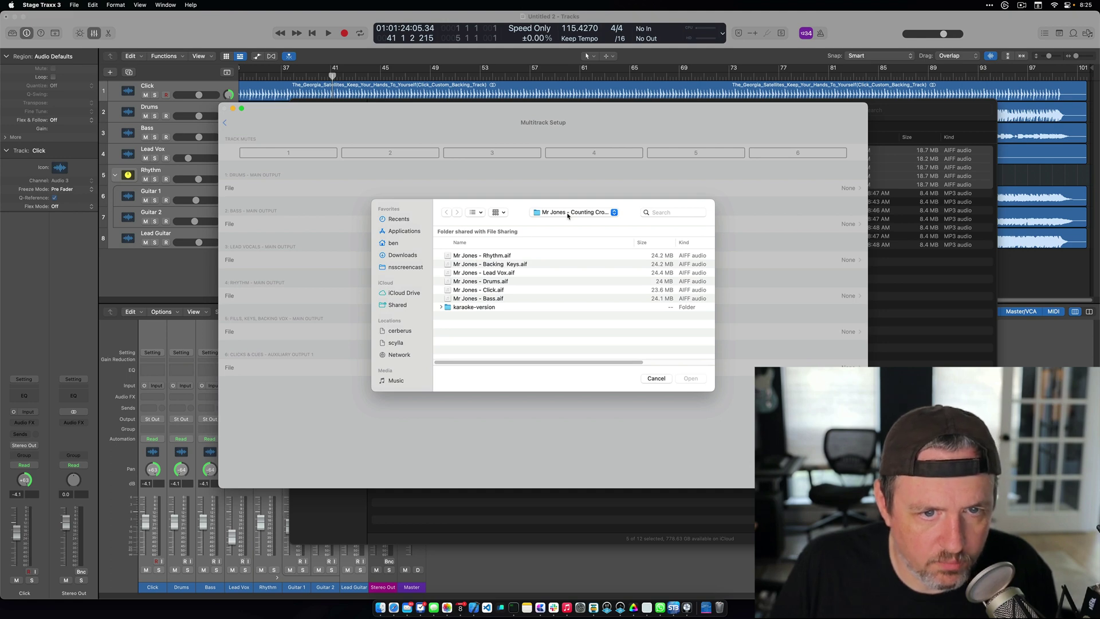
{"action": "left_click", "coordinate": [568, 214]}
{"action": "left_click", "coordinate": [567, 223]}
{"action": "left_click", "coordinate": [464, 256]}
{"action": "double_click", "coordinate": [464, 257]}
{"action": "left_click", "coordinate": [527, 273]}
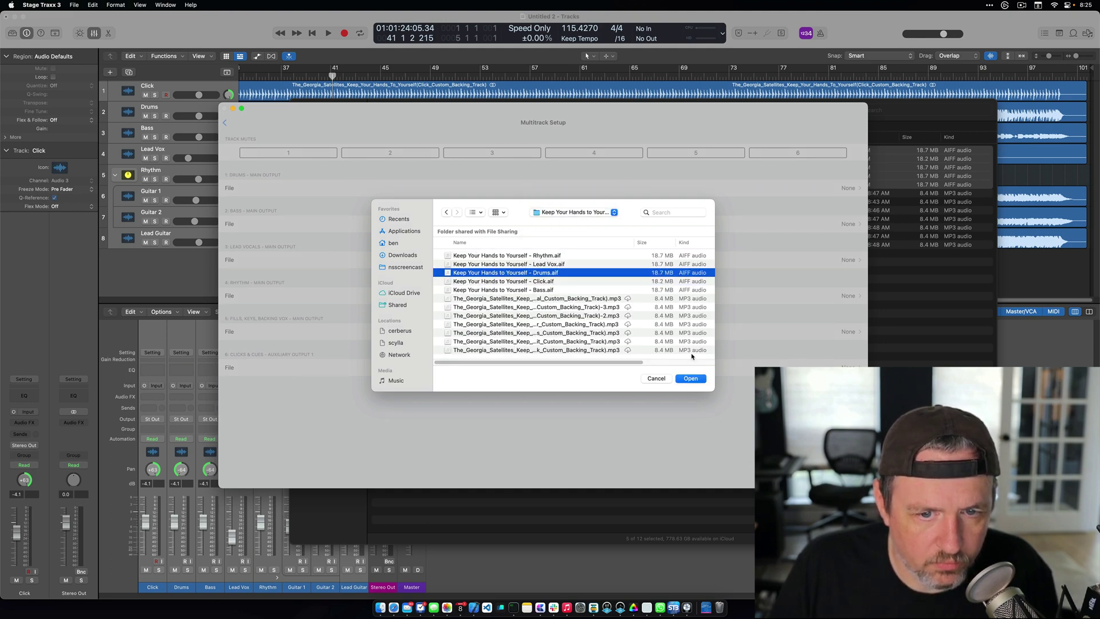
{"action": "left_click", "coordinate": [690, 379]}
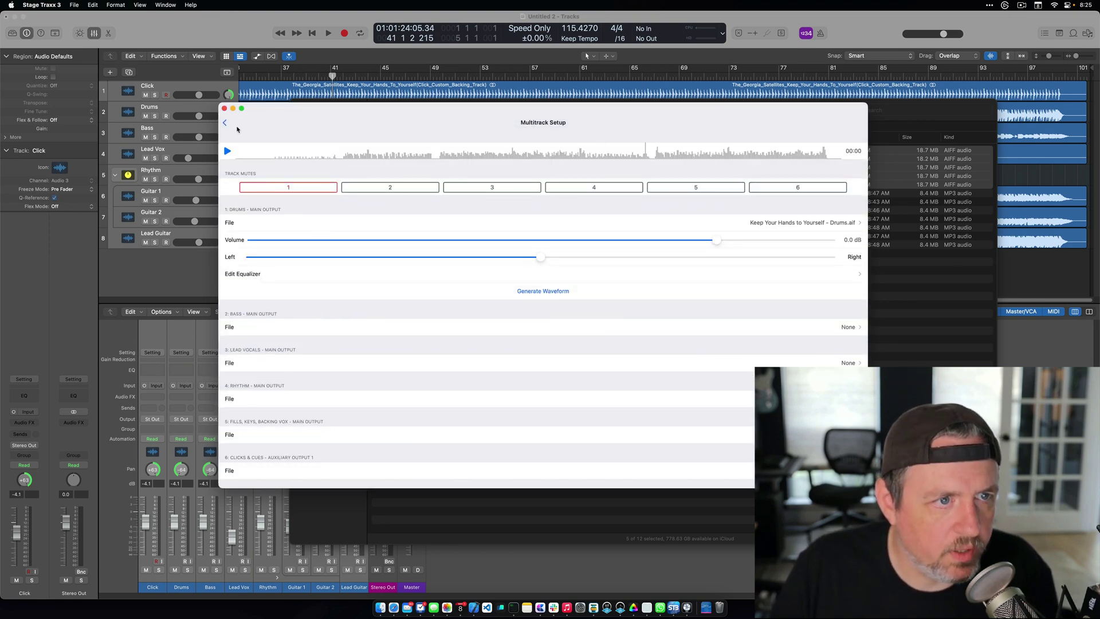
{"action": "left_click", "coordinate": [225, 123]}
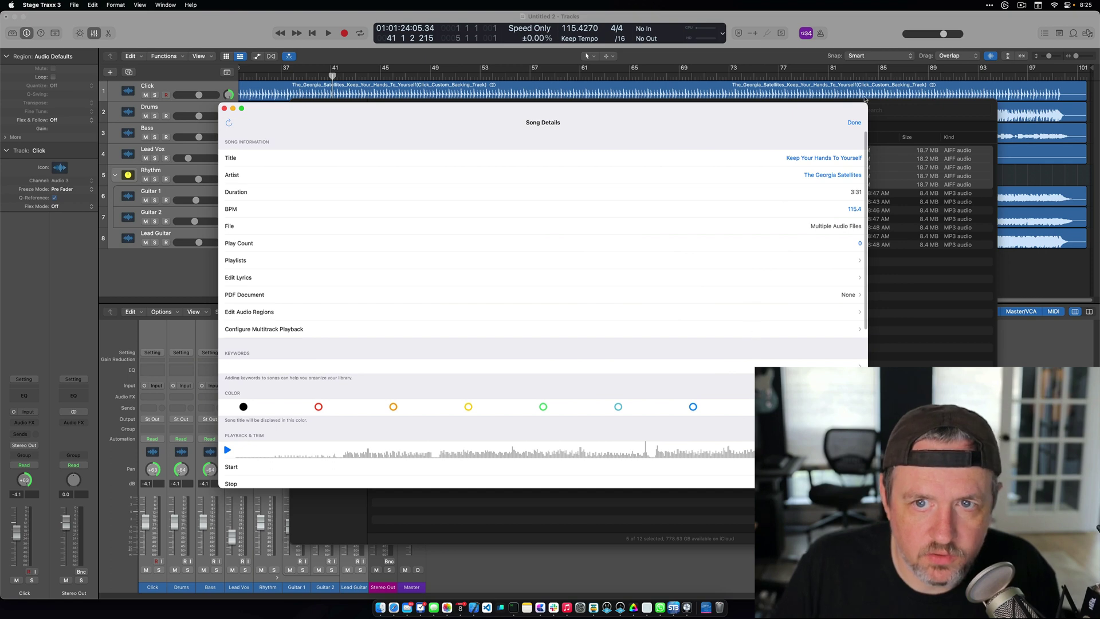
{"action": "left_click", "coordinate": [854, 122]}
Review Audio Routing in Settings, toggling track 1's output off and back to Main
{"action": "left_click", "coordinate": [743, 480]}
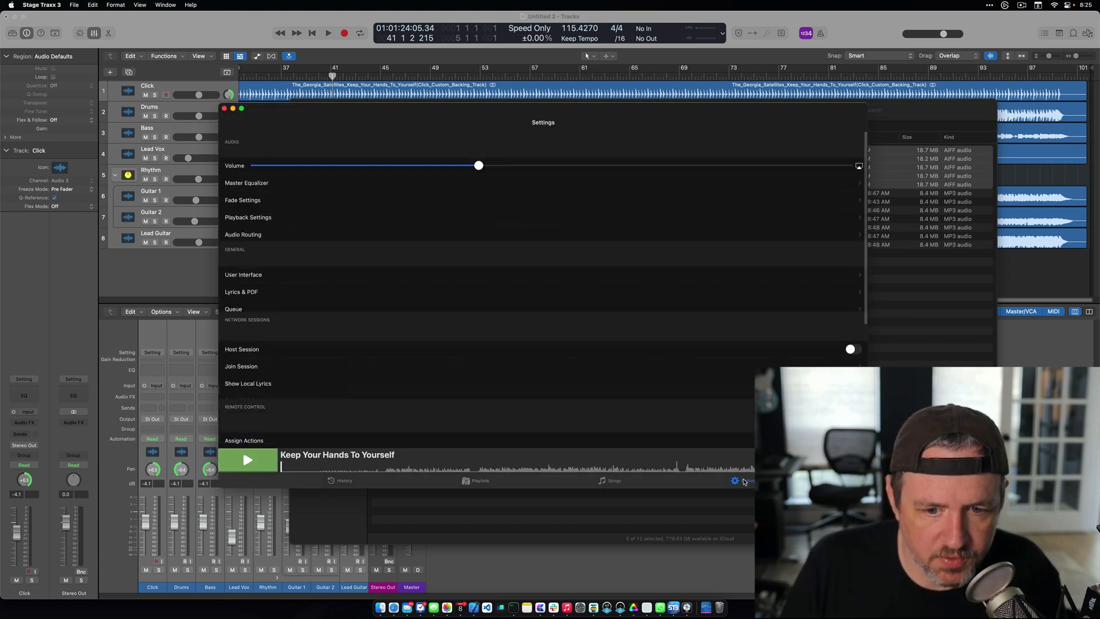
{"action": "left_click", "coordinate": [258, 228]}
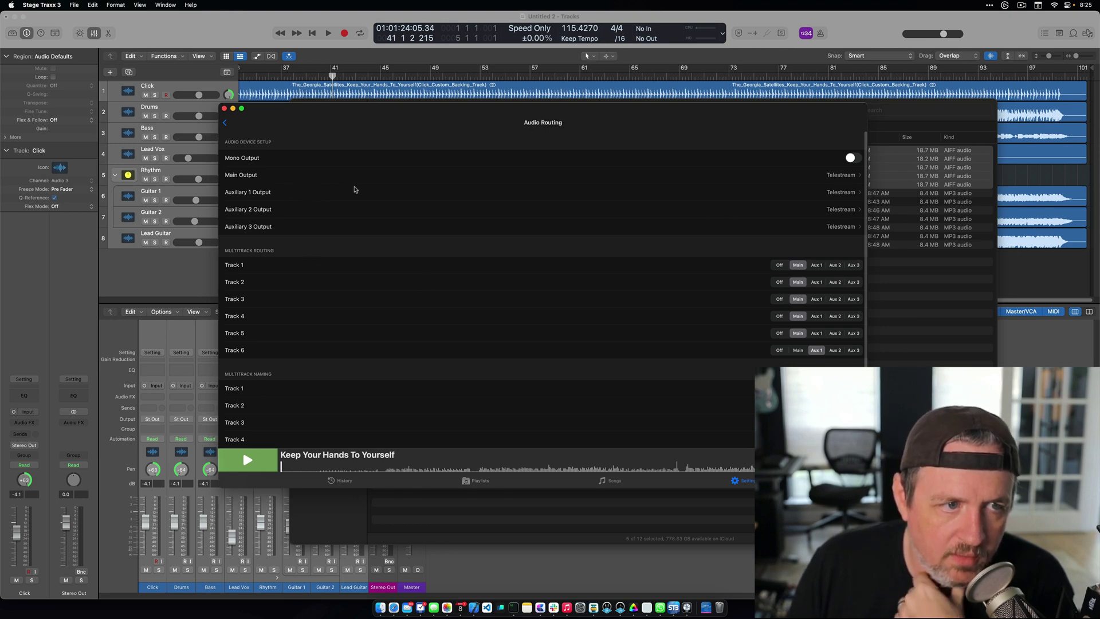
{"action": "scroll", "coordinate": [384, 230], "scroll_direction": "down", "scroll_amount": 1}
{"action": "scroll", "coordinate": [384, 230], "scroll_direction": "down", "scroll_amount": 3}
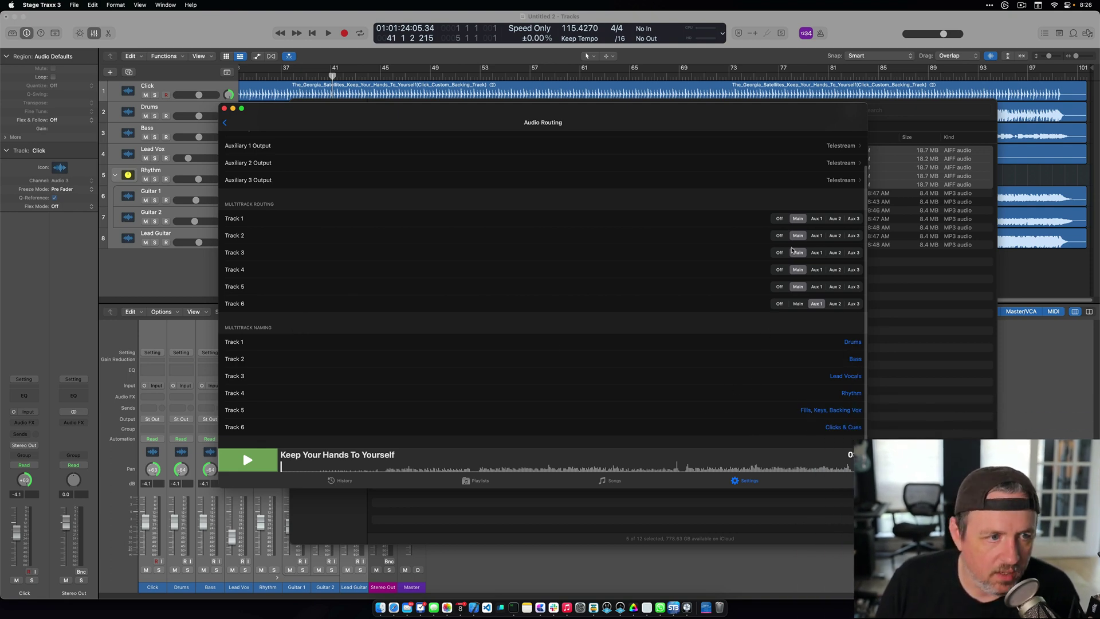
{"action": "left_click", "coordinate": [778, 219]}
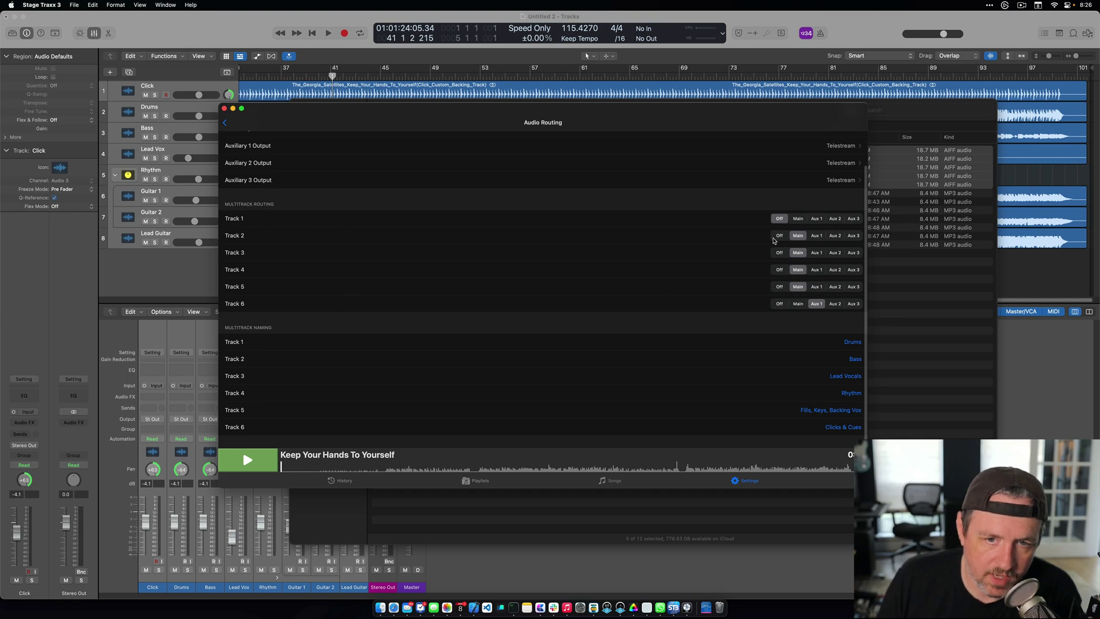
{"action": "left_click", "coordinate": [797, 219]}
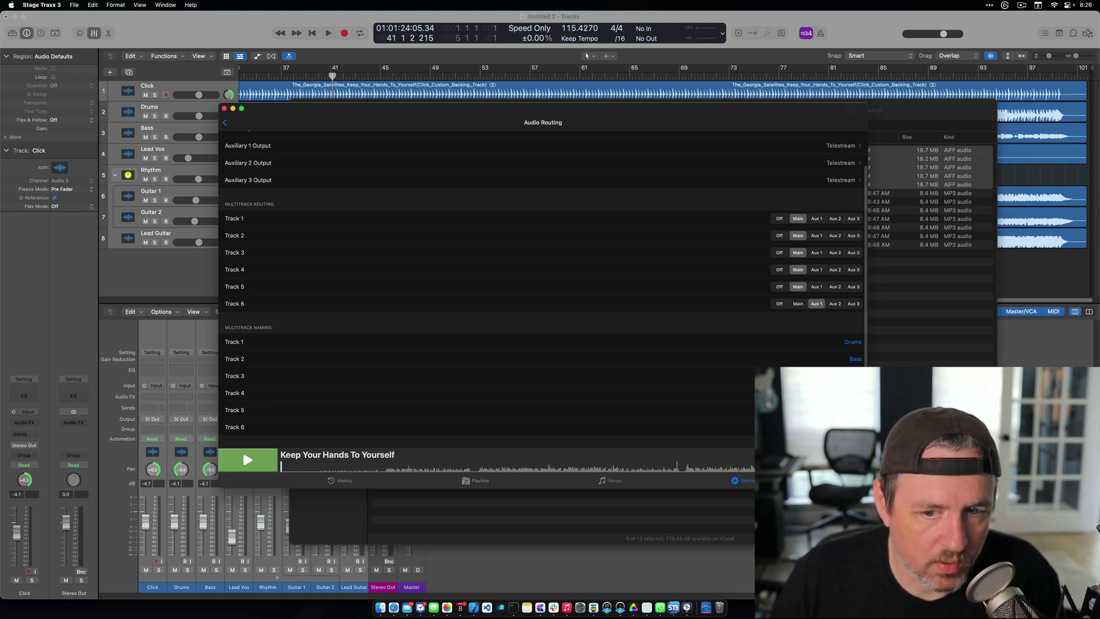
{"action": "scroll", "coordinate": [807, 297], "scroll_direction": "up", "scroll_amount": 2}
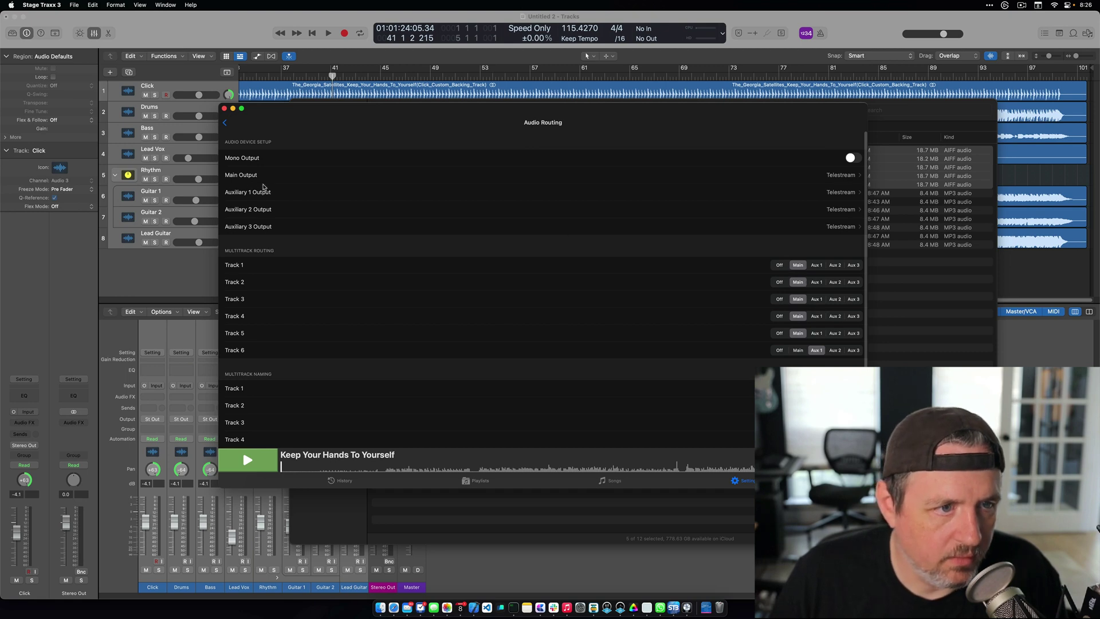
Review the available devices for the main output and Auxiliary 1 output in Audio Routing
{"action": "left_click", "coordinate": [778, 180]}
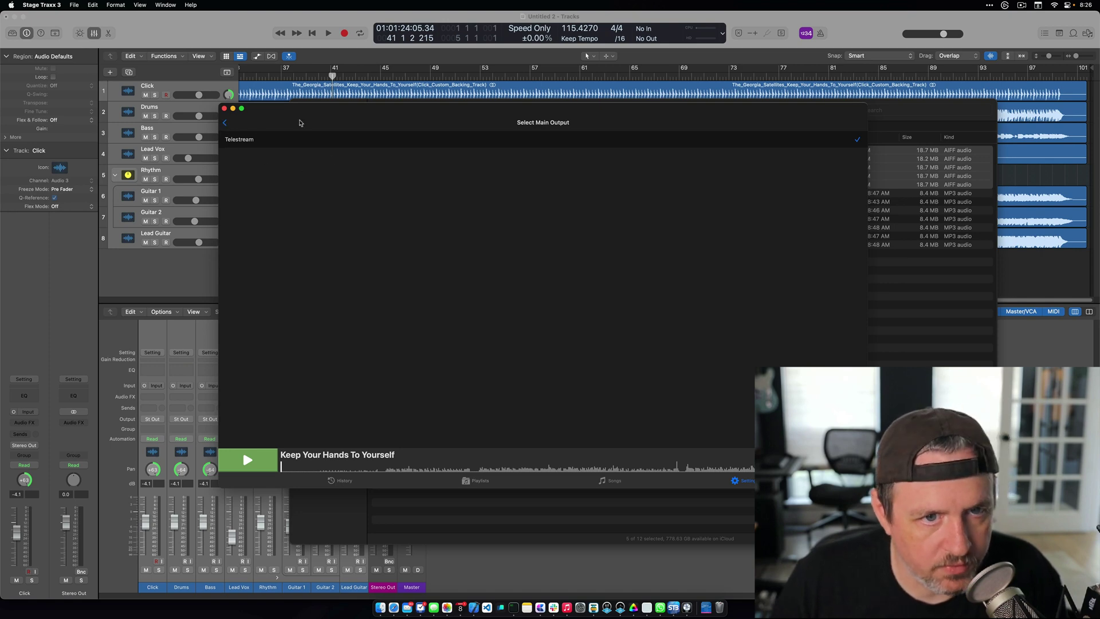
{"action": "left_click", "coordinate": [225, 123]}
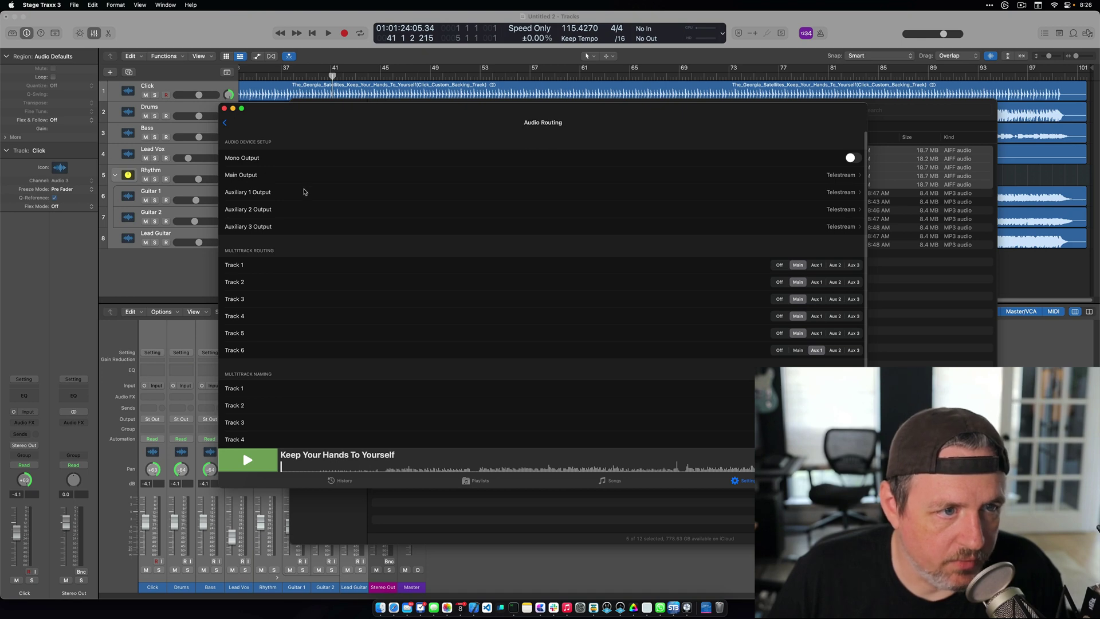
{"action": "left_click", "coordinate": [537, 193]}
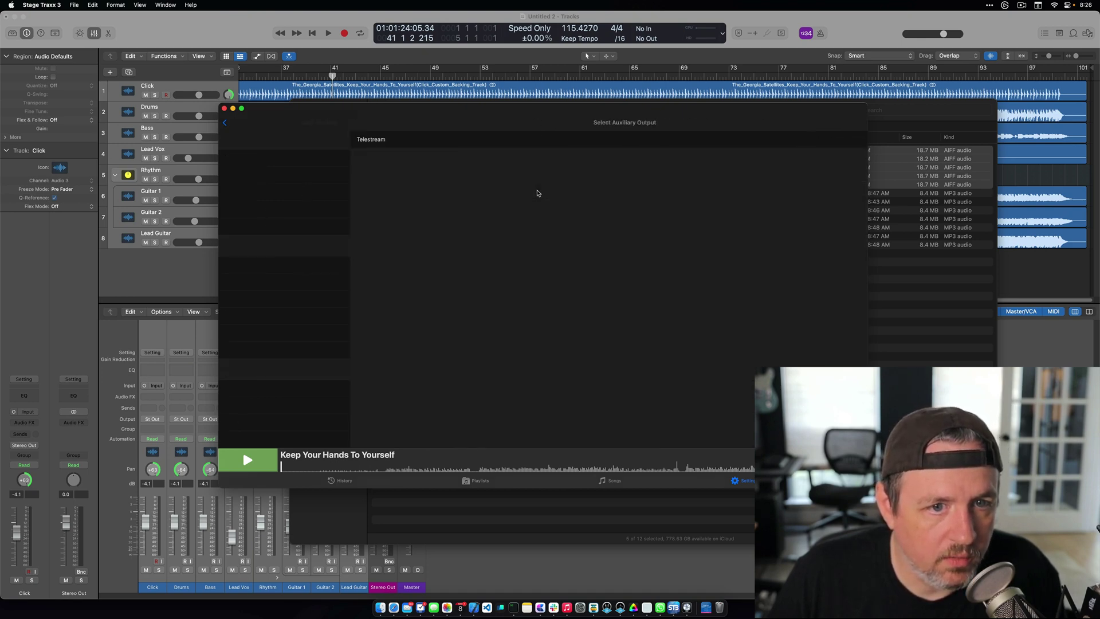
{"action": "left_click", "coordinate": [225, 125]}
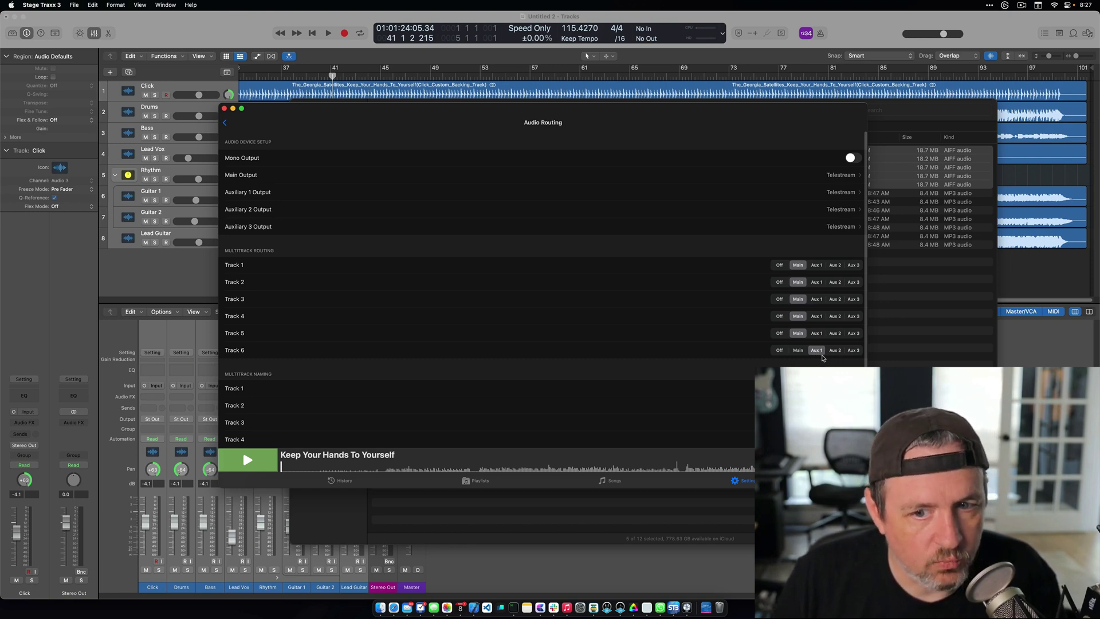
Confirm Auxiliary 1 outputs to Telestream, then return to the Songs list
{"action": "left_click", "coordinate": [267, 191]}
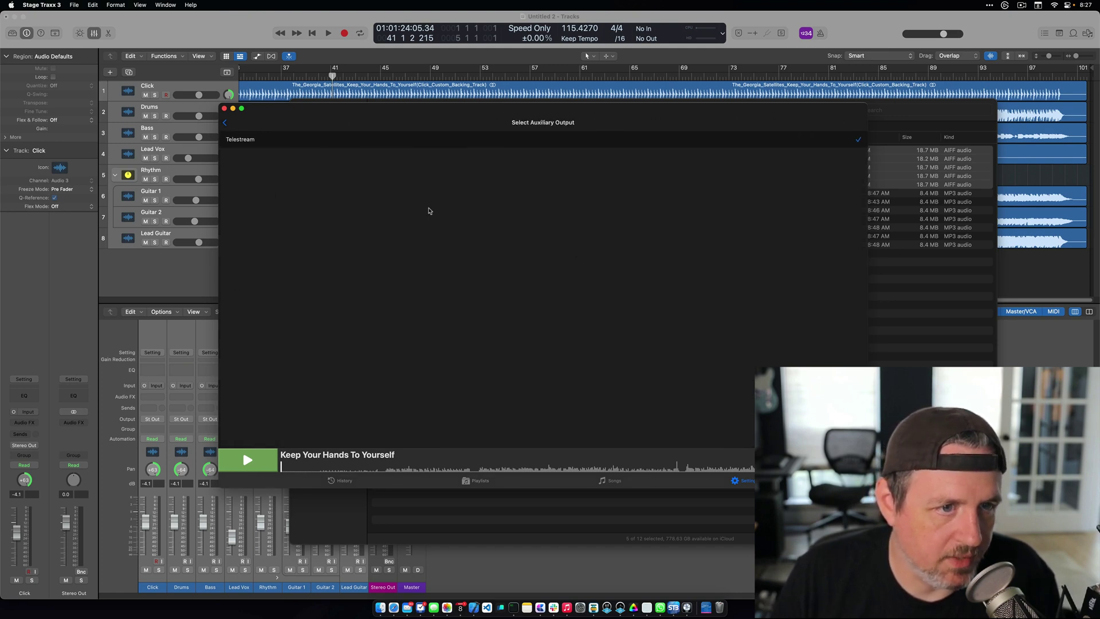
{"action": "left_click", "coordinate": [223, 123]}
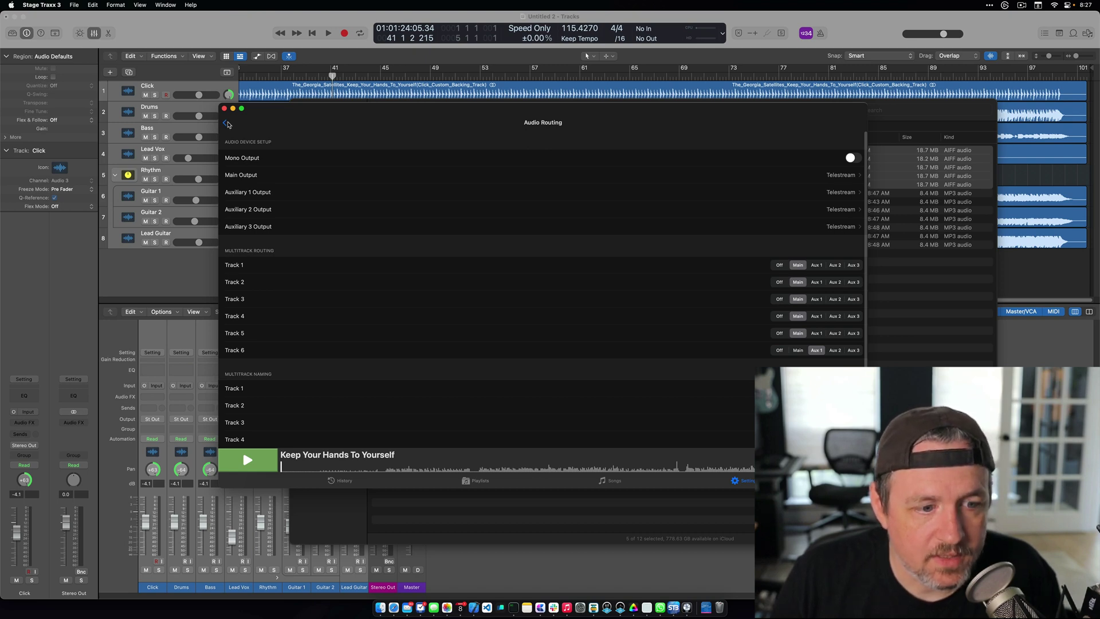
{"action": "left_click", "coordinate": [226, 124]}
{"action": "left_click", "coordinate": [609, 481]}
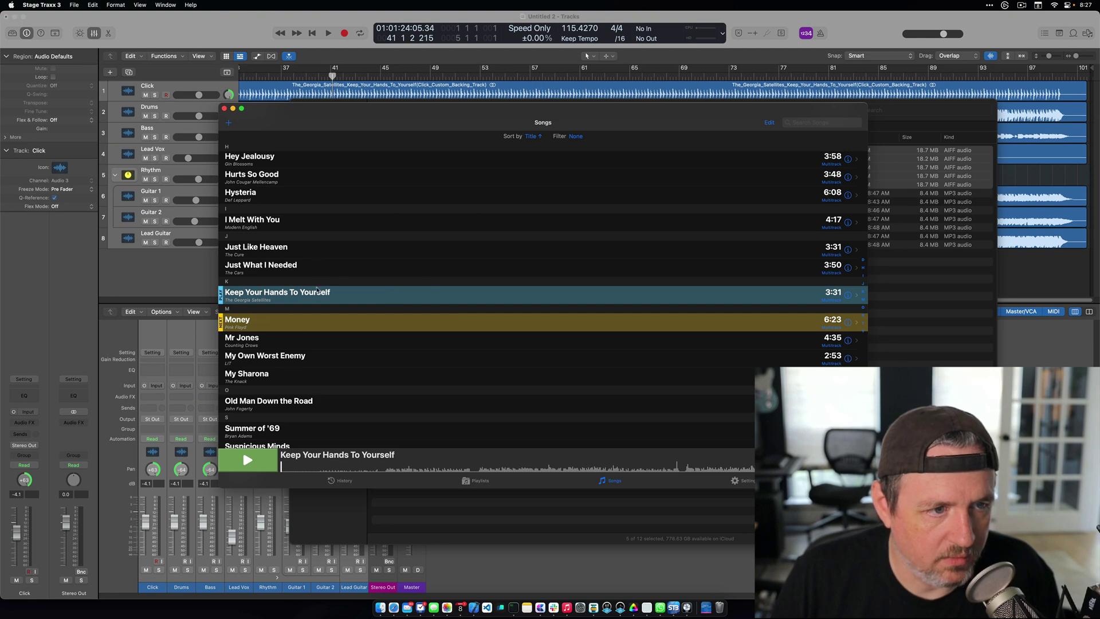
Open Keep Your Hands To Yourself's multitrack playback setup and pan the drums track fully left
{"action": "left_click", "coordinate": [846, 296]}
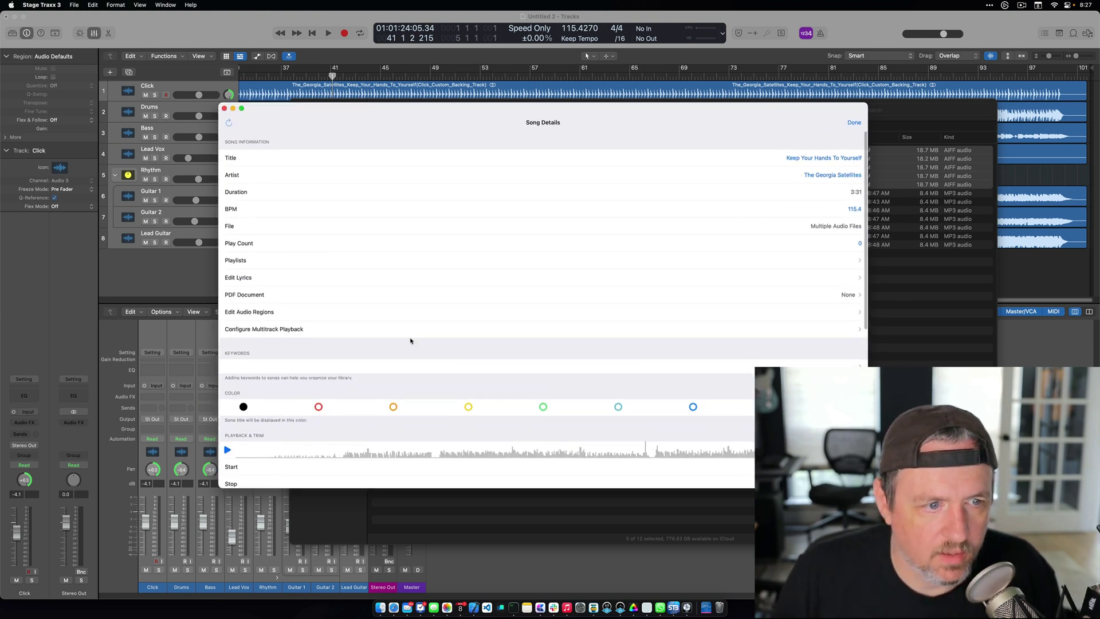
{"action": "left_click", "coordinate": [367, 329]}
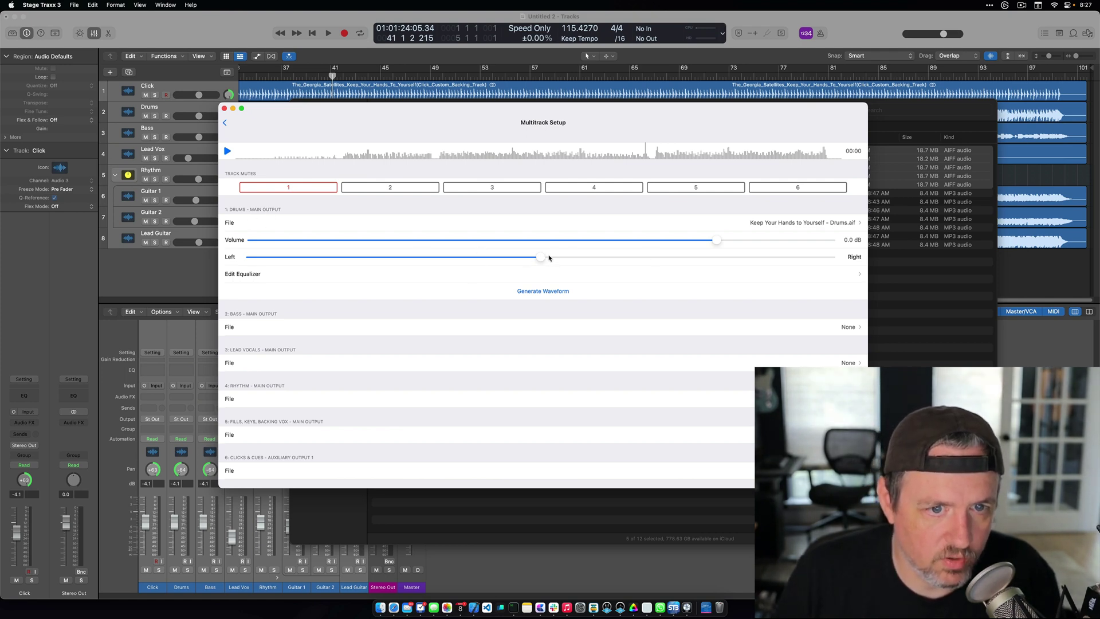
{"action": "left_click_drag", "start_coordinate": [541, 257], "coordinate": [183, 296]}
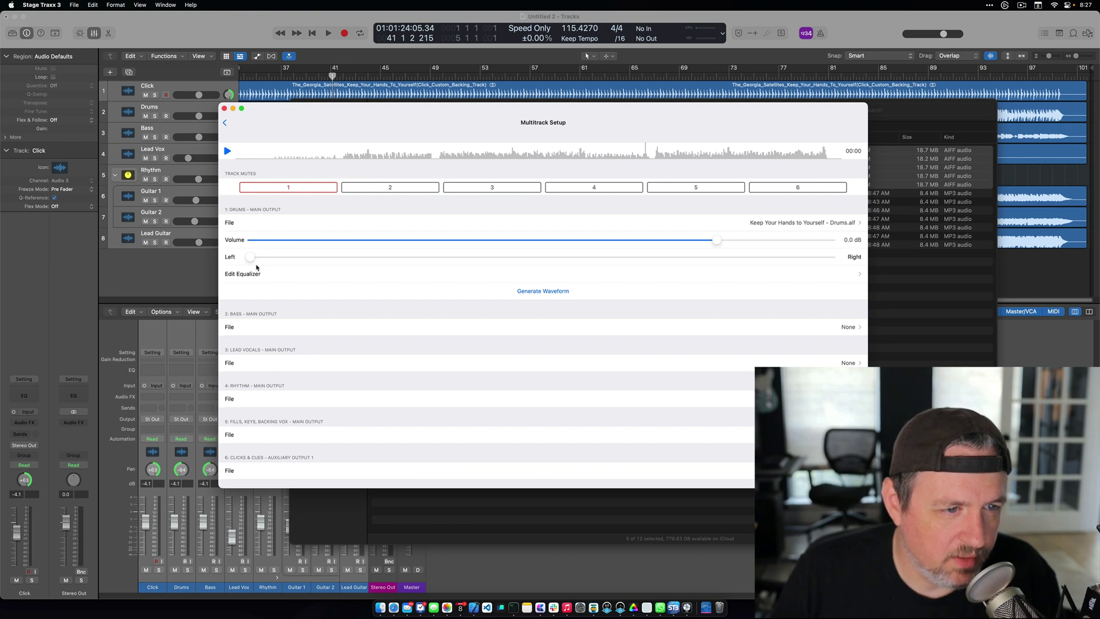
Assign Bass.aif, Lead Vox.aif and Rhythm.aif to the bass, lead vocals and rhythm tracks
{"action": "left_click", "coordinate": [247, 328]}
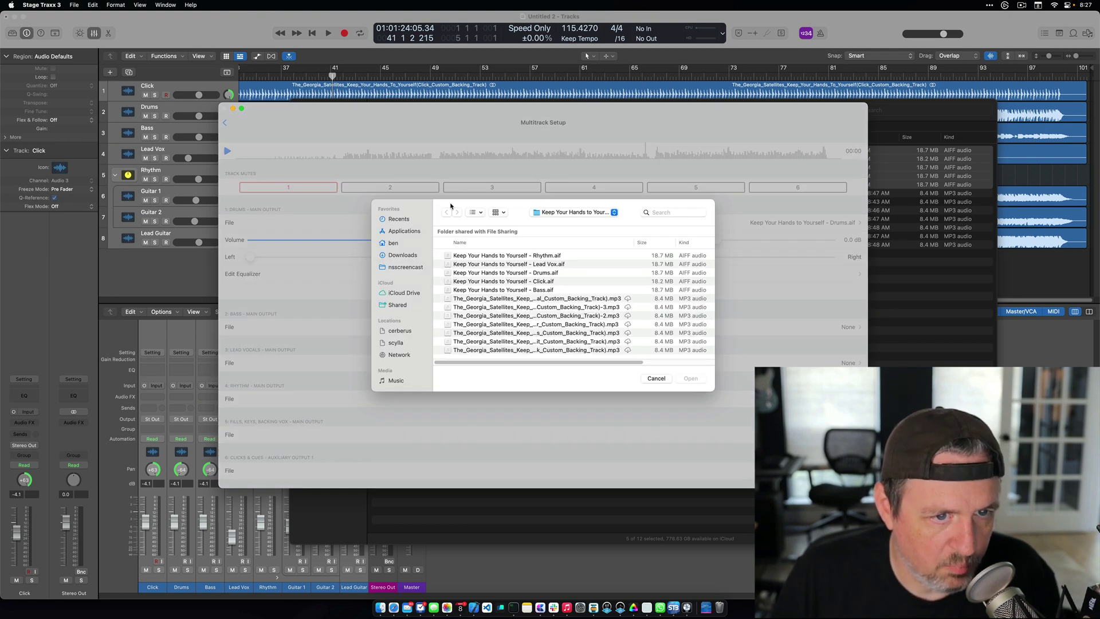
{"action": "double_click", "coordinate": [532, 289]}
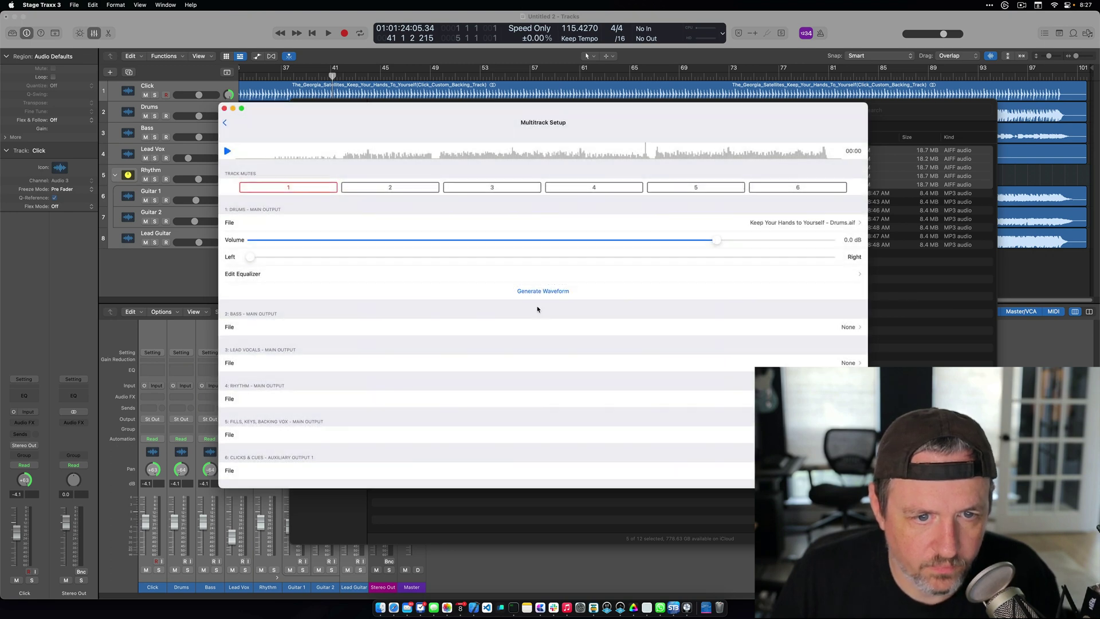
{"action": "scroll", "coordinate": [324, 366], "scroll_direction": "down", "scroll_amount": 2}
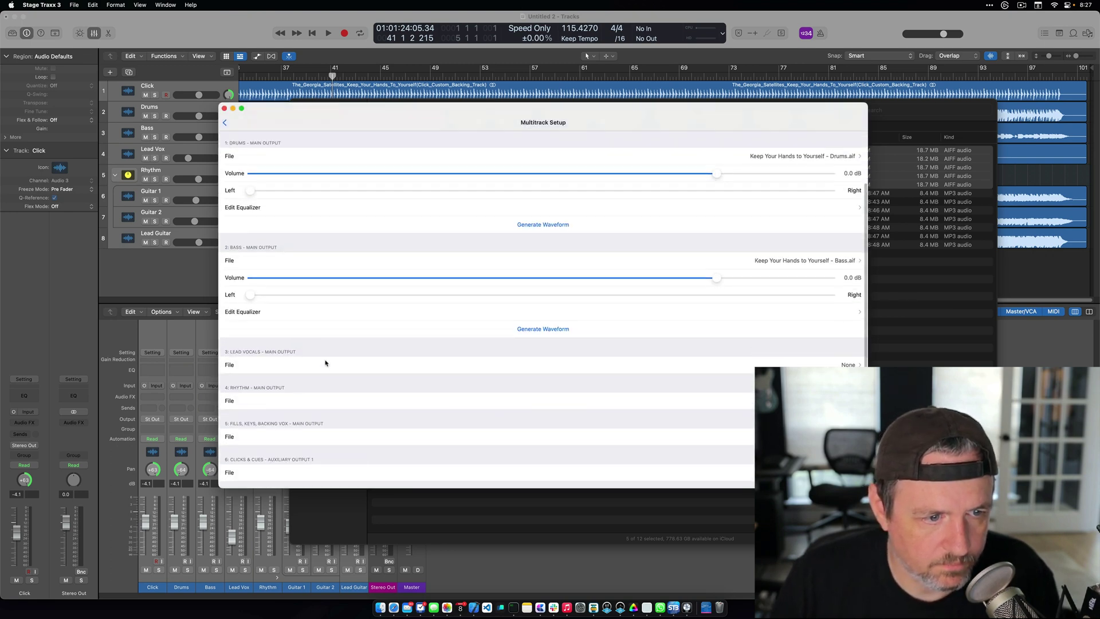
{"action": "left_click", "coordinate": [266, 366]}
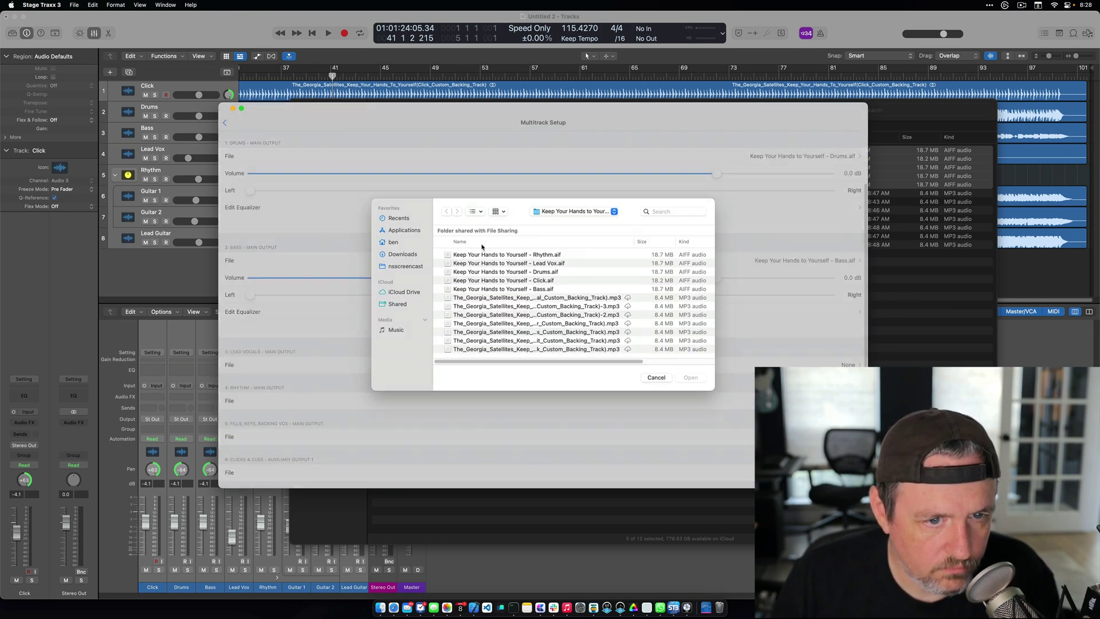
{"action": "double_click", "coordinate": [542, 264]}
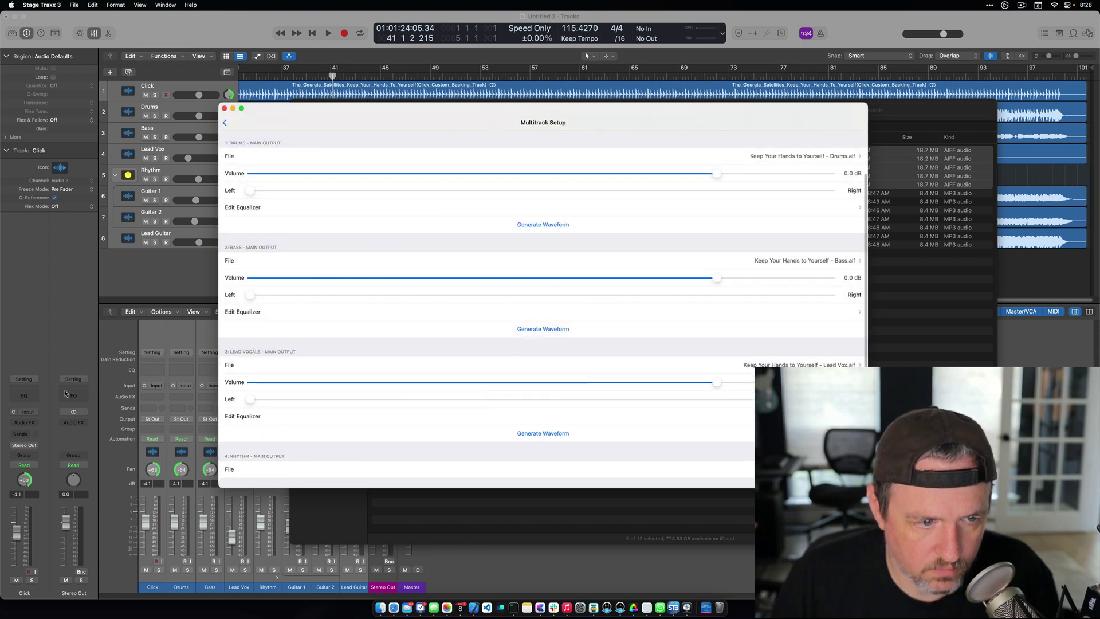
{"action": "scroll", "coordinate": [405, 349], "scroll_direction": "down", "scroll_amount": 3}
{"action": "left_click", "coordinate": [319, 398]}
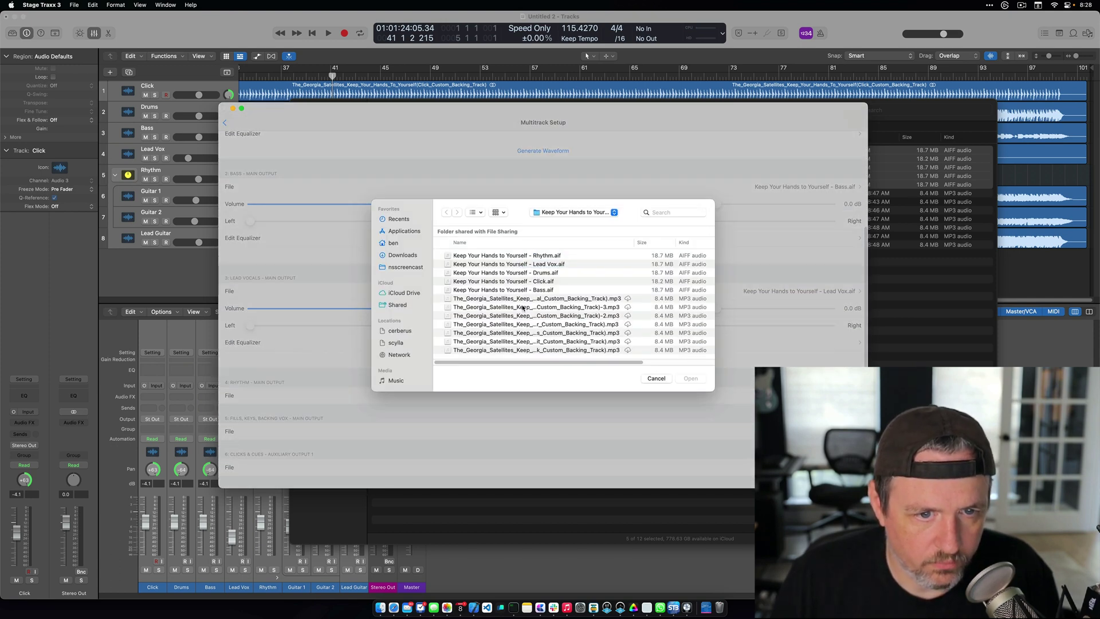
{"action": "double_click", "coordinate": [540, 258]}
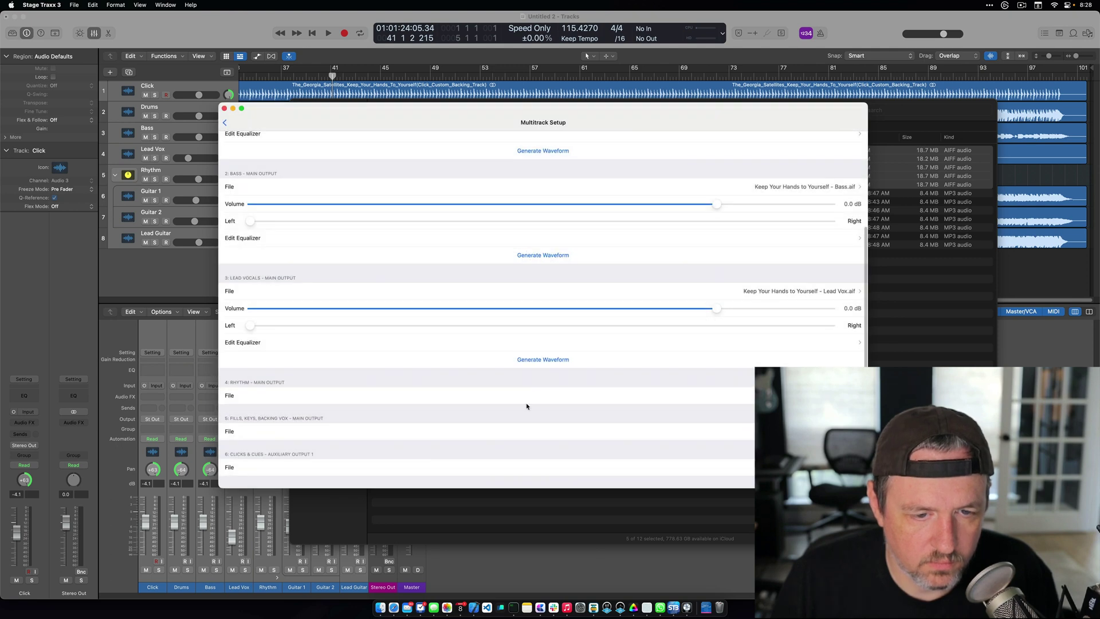
Pan the rhythm track left, assign a stem to clicks and cues, and pan it right
{"action": "left_click_drag", "start_coordinate": [535, 434], "coordinate": [250, 432]}
{"action": "scroll", "coordinate": [367, 390], "scroll_direction": "down", "scroll_amount": 2}
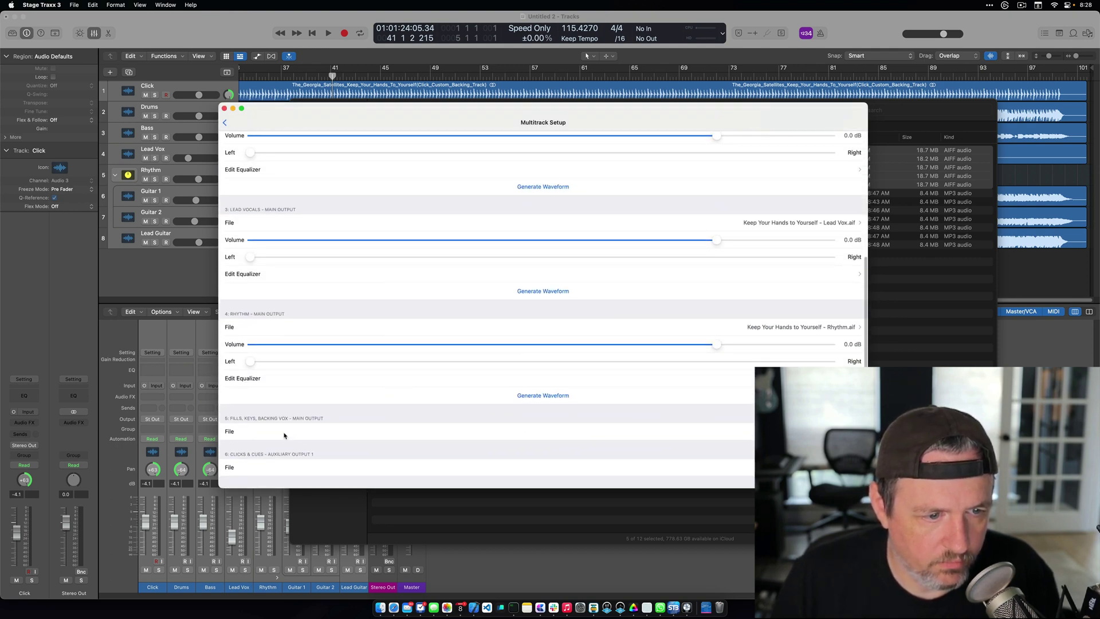
{"action": "left_click", "coordinate": [352, 470]}
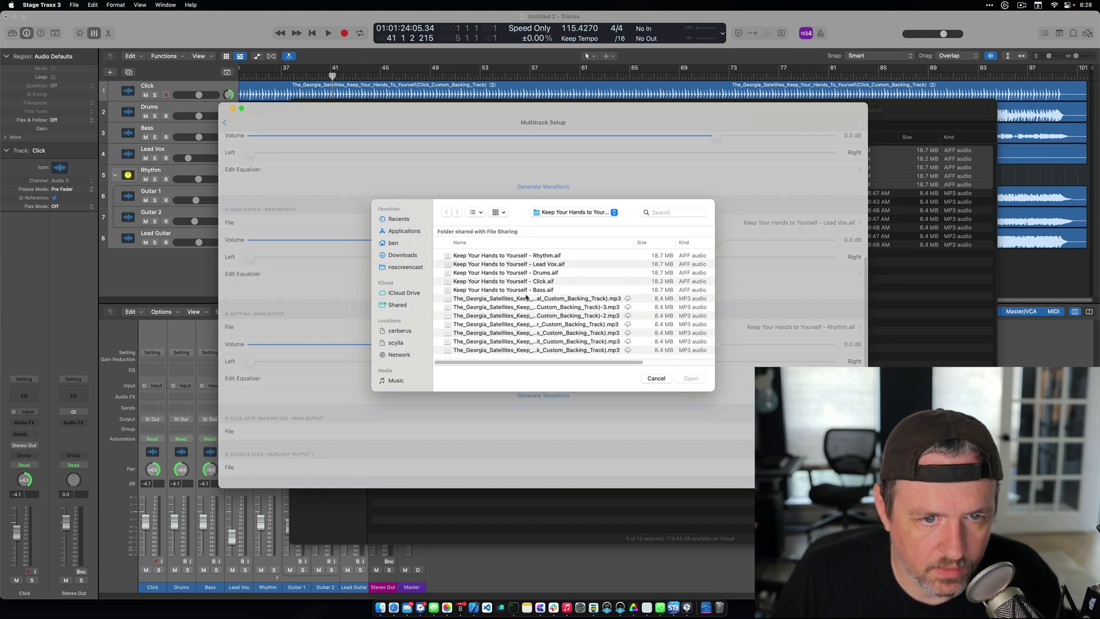
{"action": "double_click", "coordinate": [492, 282]}
{"action": "scroll", "coordinate": [584, 407], "scroll_direction": "down", "scroll_amount": 2}
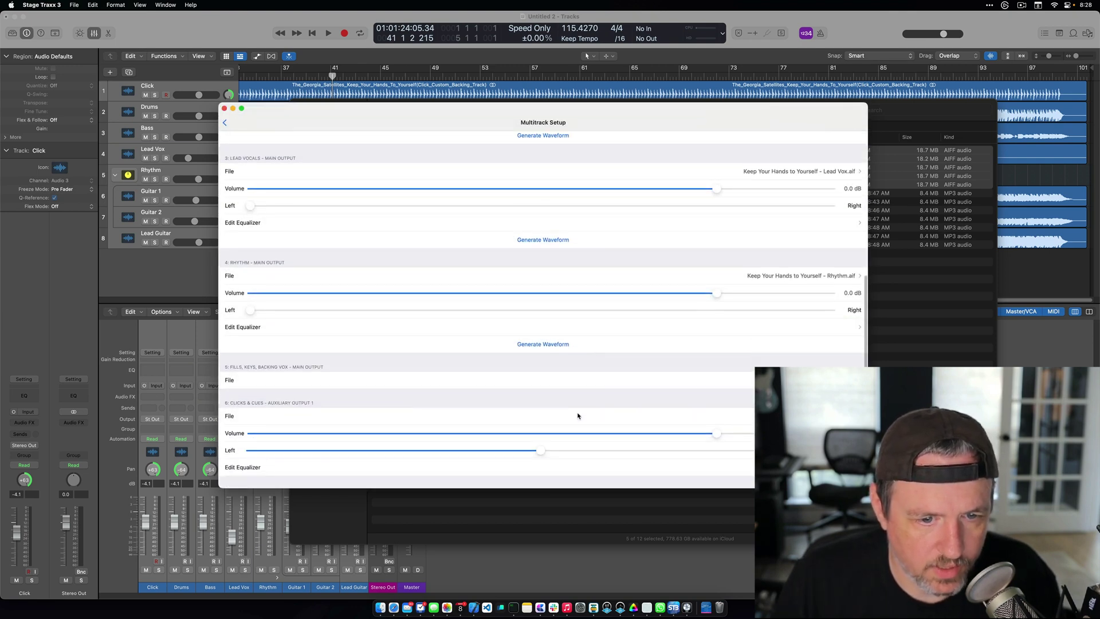
{"action": "left_click_drag", "start_coordinate": [539, 450], "coordinate": [750, 453]}
{"action": "scroll", "coordinate": [732, 276], "scroll_direction": "up", "scroll_amount": 10}
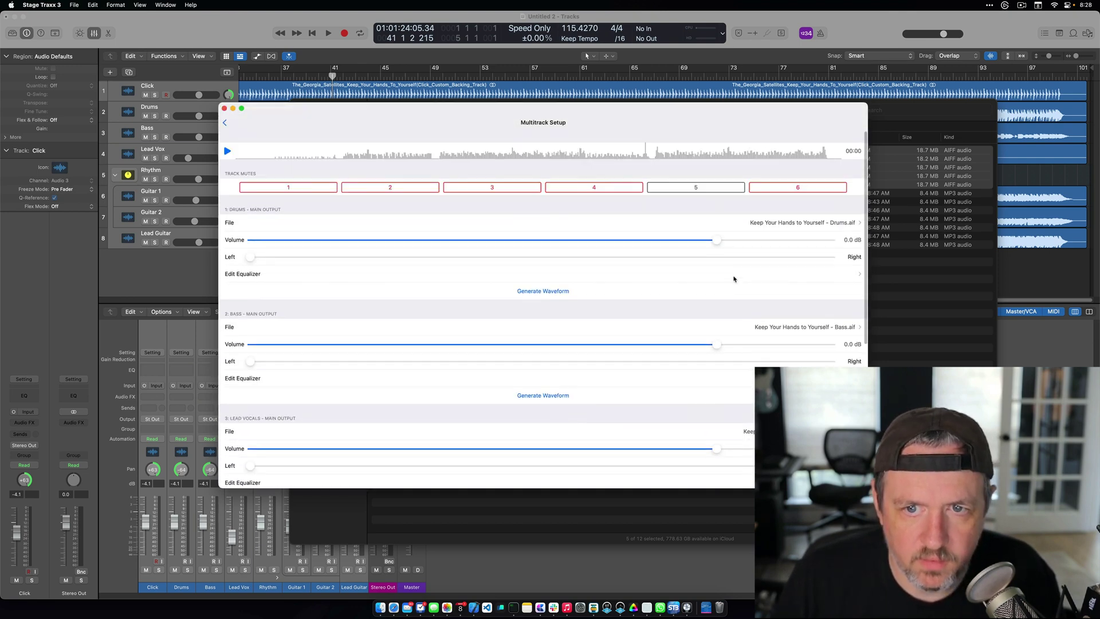
{"action": "left_click", "coordinate": [226, 125]}
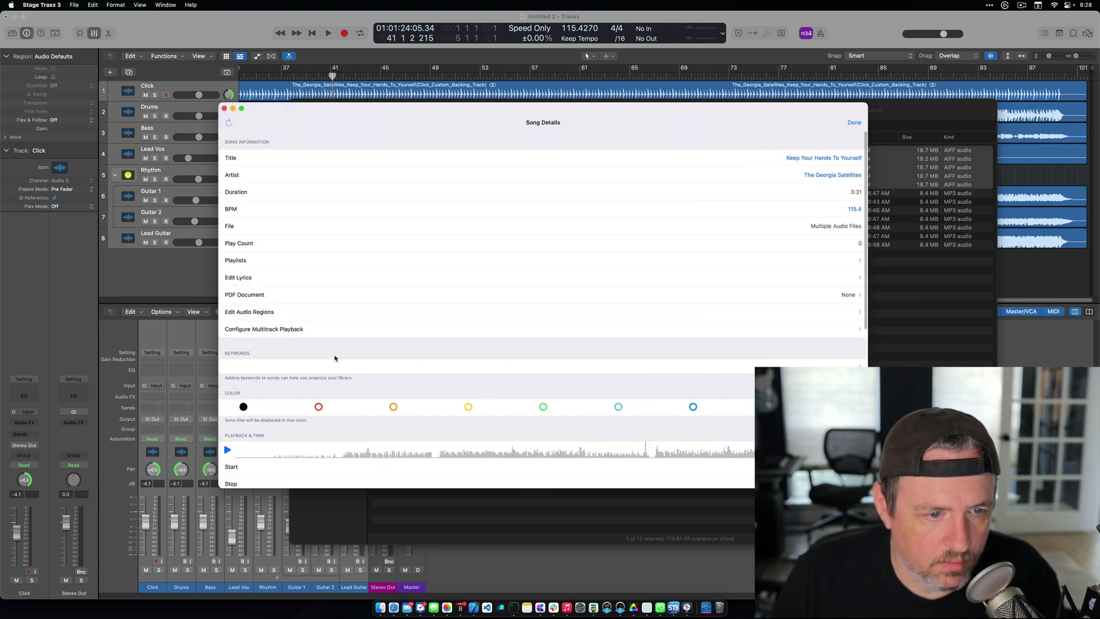
In a new Safari tab, search 'keep your hands to yourself lyrics' and open the Lyrics.com result
{"action": "left_click", "coordinate": [394, 607]}
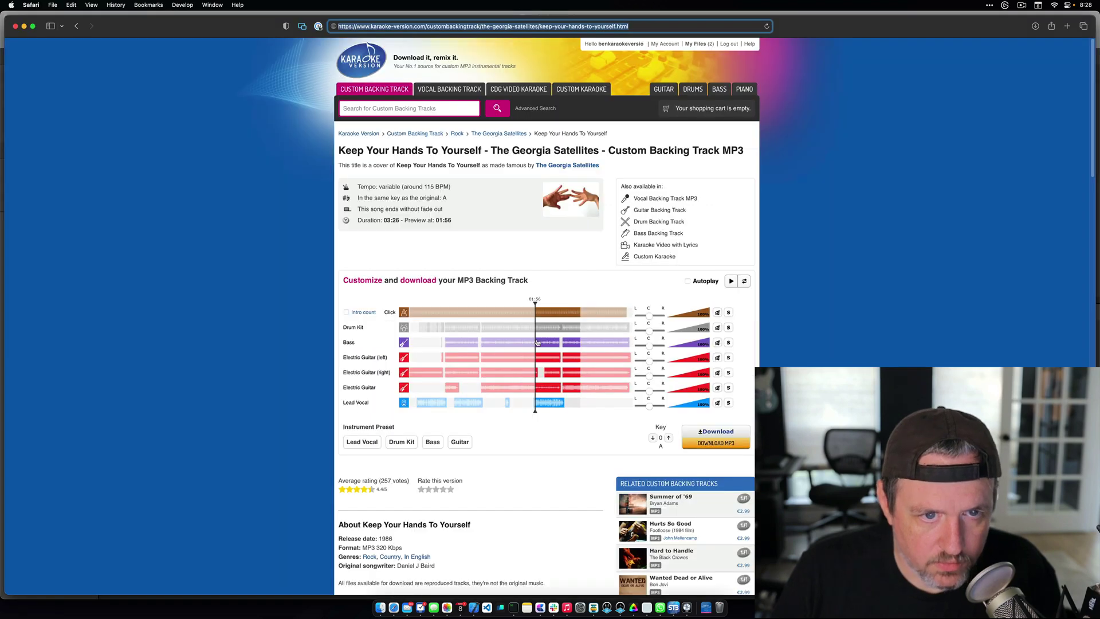
{"action": "key", "text": "super+t"}
{"action": "type", "text": "keep your hands to yourse"}
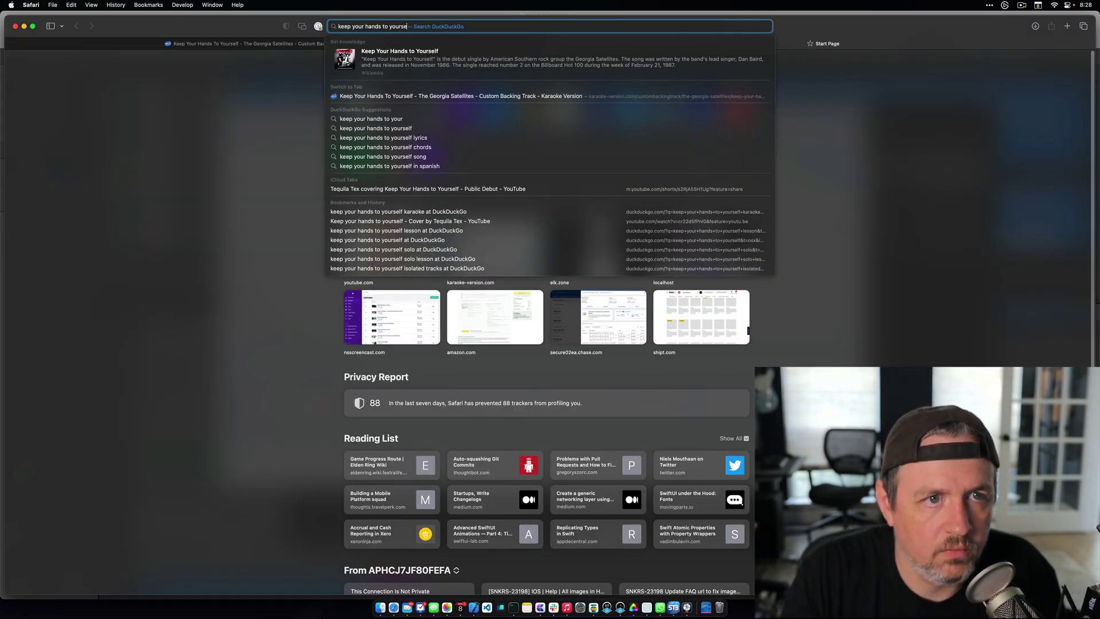
{"action": "type", "text": "lf lyrics"}
{"action": "key", "text": "Return"}
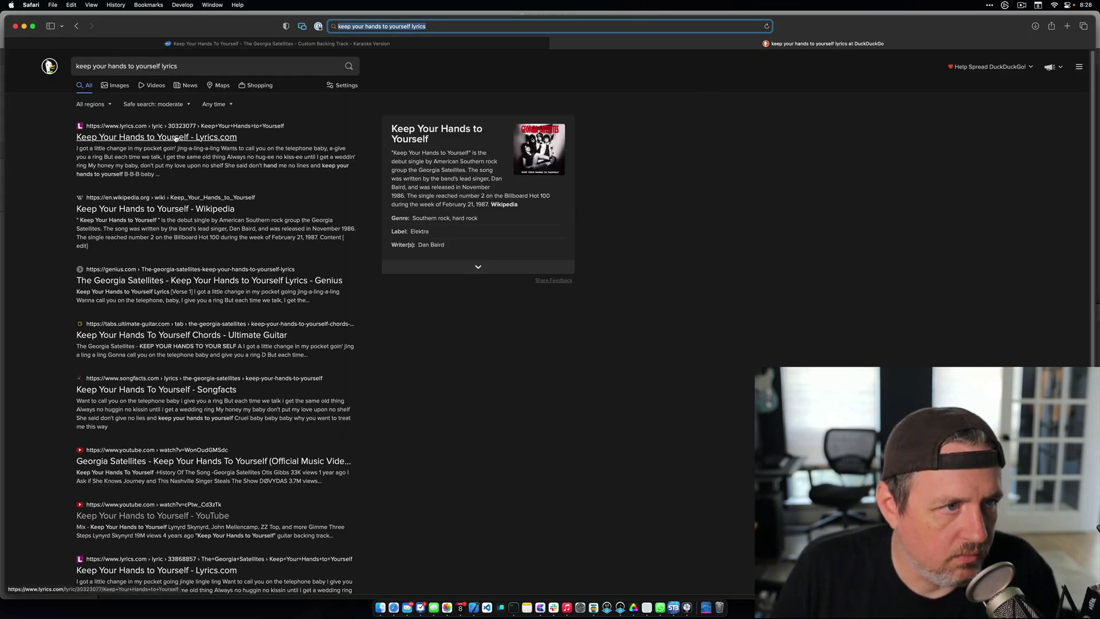
{"action": "left_click", "coordinate": [175, 137]}
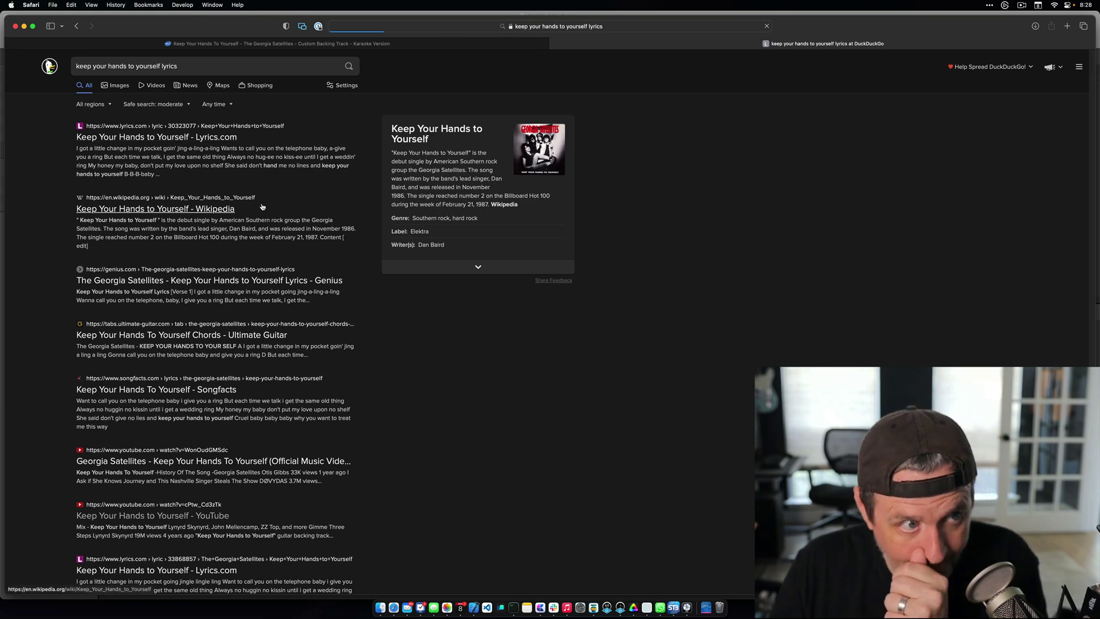
{"action": "scroll", "coordinate": [609, 329], "scroll_direction": "down", "scroll_amount": 3}
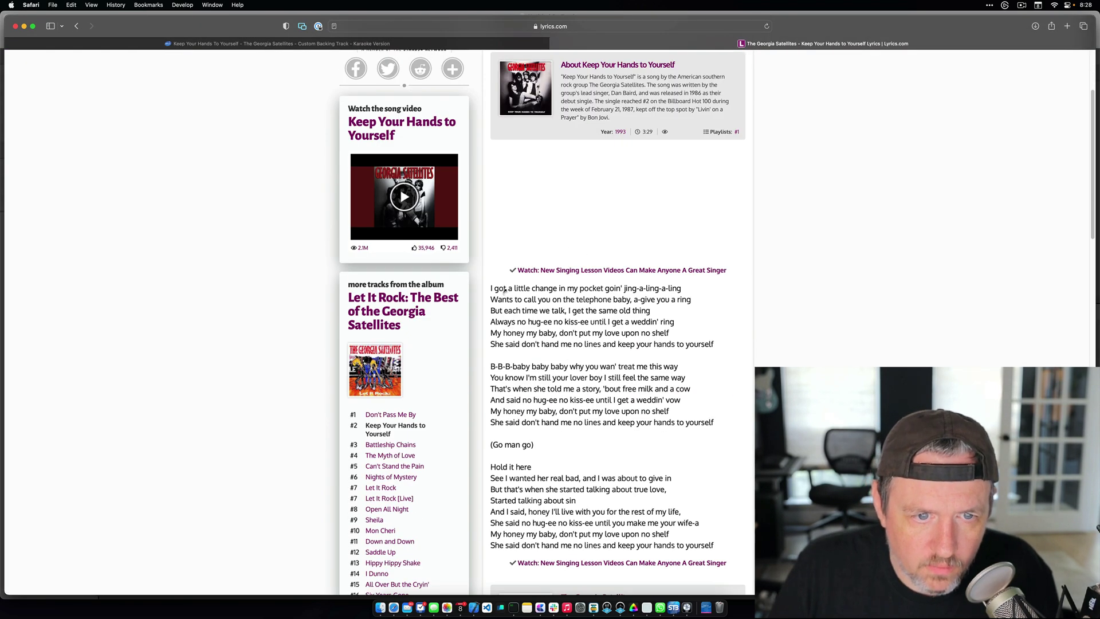
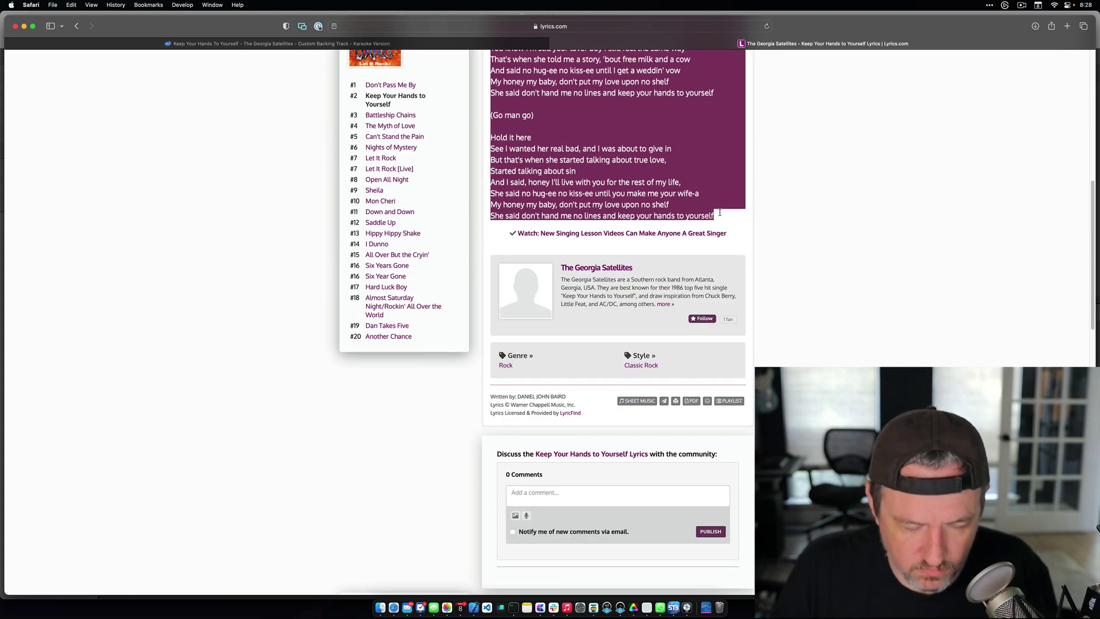
Paste the copied Keep Your Hands To Yourself lyrics into the song's Edit Lyrics editor
{"action": "key", "text": "super+Tab"}
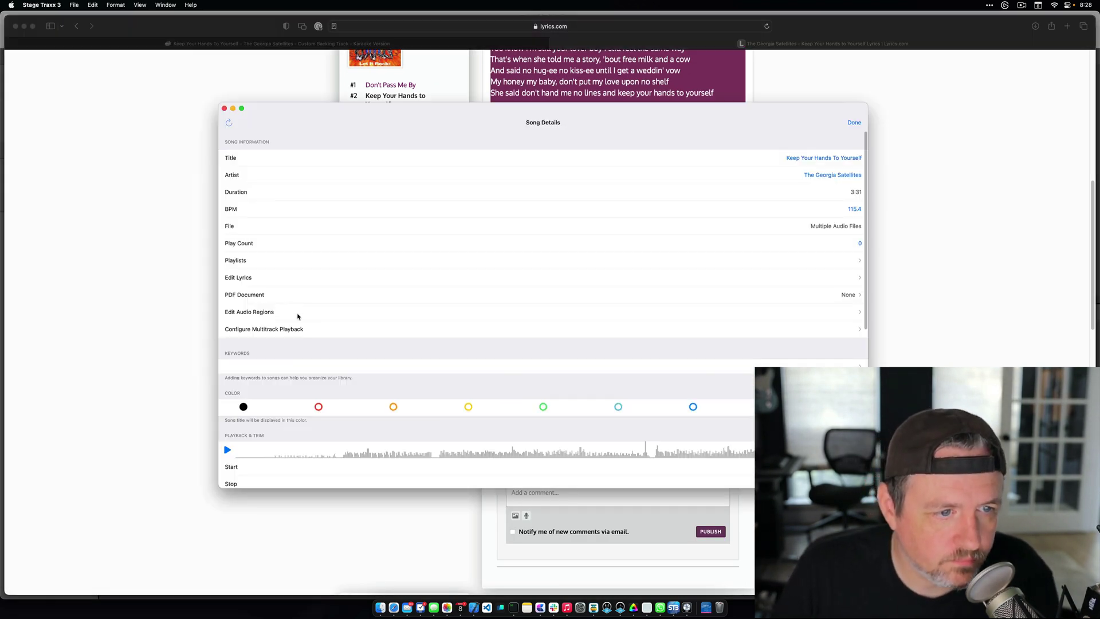
{"action": "left_click", "coordinate": [289, 278]}
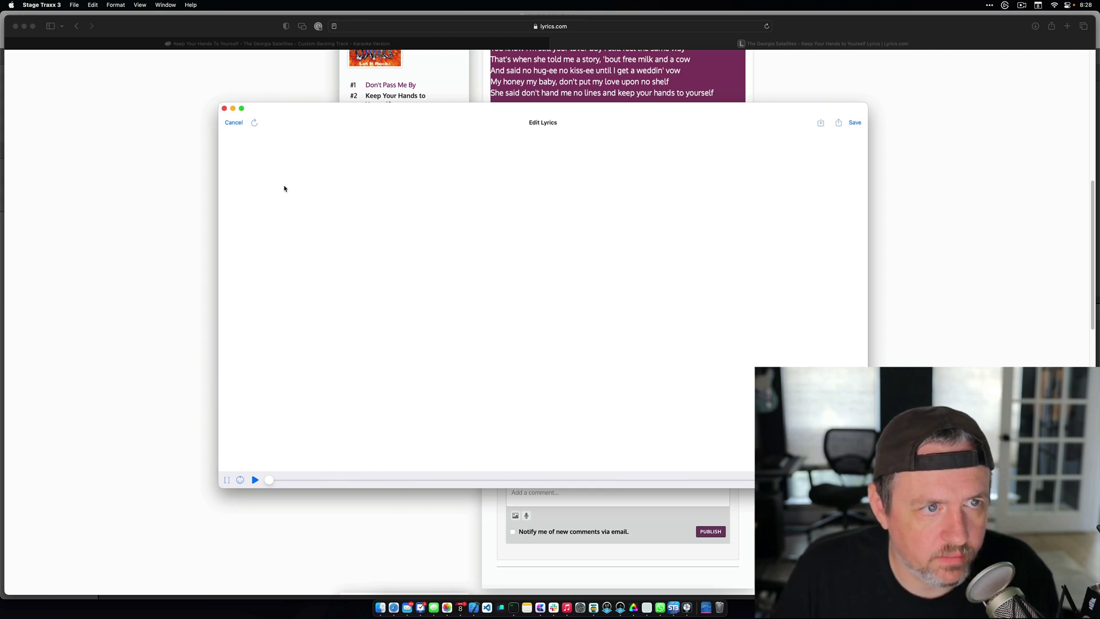
{"action": "type", "text": "I got a little change in my pocket goin' jing-a-ling-a-ling Wants to call you on the telephone baby, a-give you a ring But each time we talk, I get the same old thing Always no hug-ee no kiss-ee until I get a weddin' ring My honey my baby, don't put my love upon no shelf She said don't hand me no lines and keep your hands to yourself  B-B-B-baby baby baby why you wan' treat me this way You know I'm still your lover boy I still feel the same way That's when she told me a story, 'bout free milk and a cow And said no hug-ee no kiss-ee until I get a weddin' vow My honey my baby, don't put my love upon no shelf She said don't hand me no lines and keep your hands to yourself  (Go man go)  Hold it here See I wanted her real bad, and I was about to give in But that's when she started talking about true love, Started talking about sin And I said, honey I'll live with you for the rest of my life, She said no hug-ee no kiss-ee until you make me your wife-a My honey my baby, don't put my love upon no shelf She said don't hand me no lines and keep your hands to yourself"}
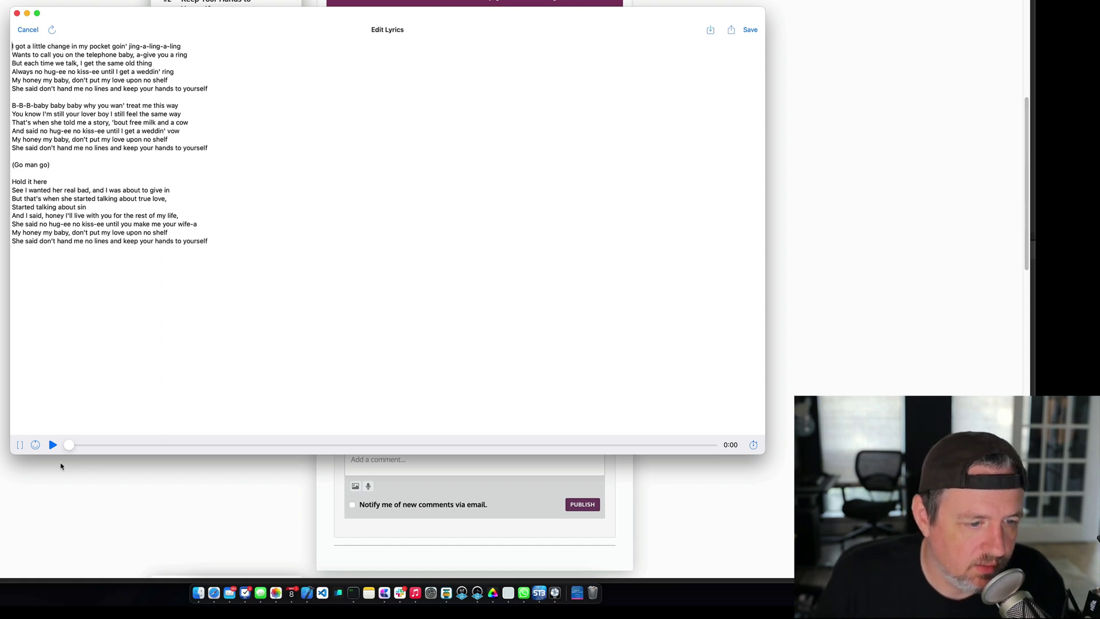
Timestamp the first six lyric lines during playback, from 00:13.09 to 00:34.35, then pause
{"action": "left_click", "coordinate": [52, 444]}
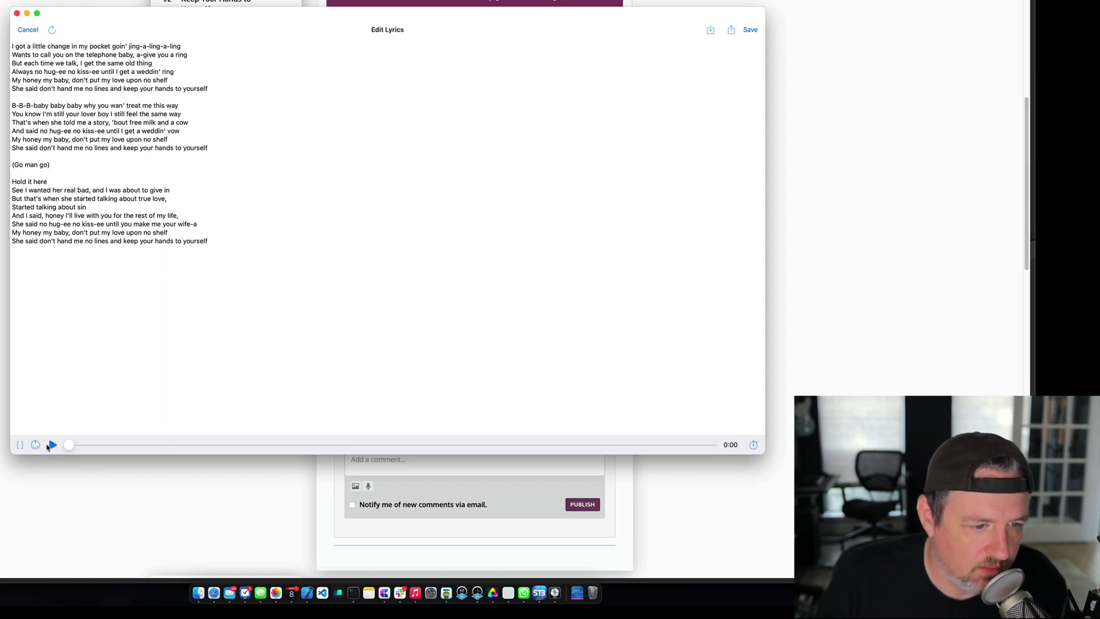
{"action": "left_click", "coordinate": [754, 445]}
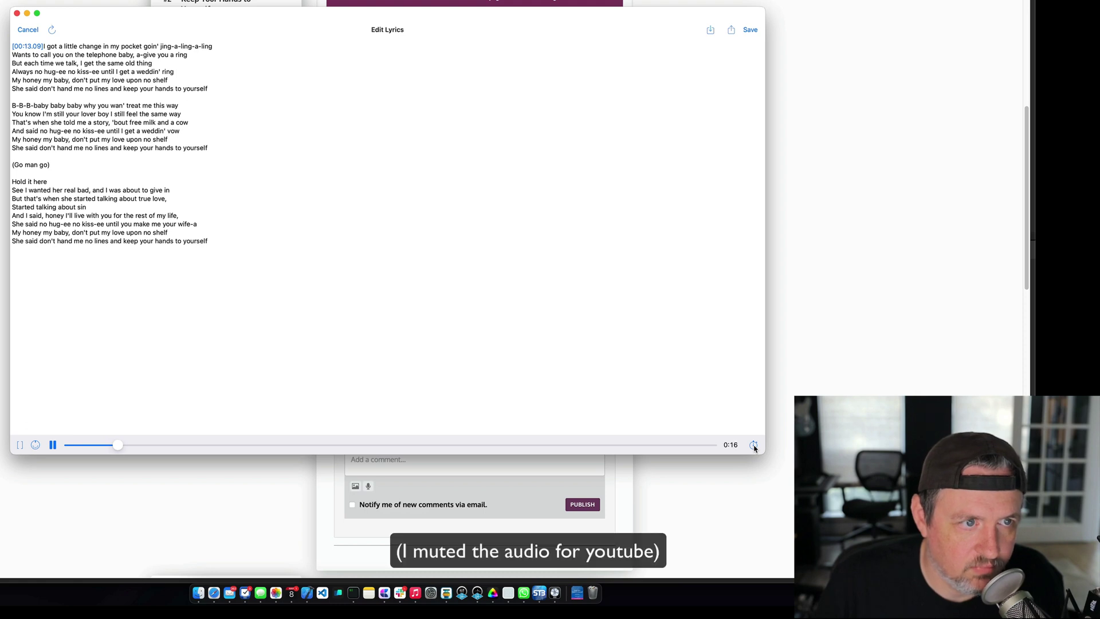
{"action": "left_click", "coordinate": [753, 445]}
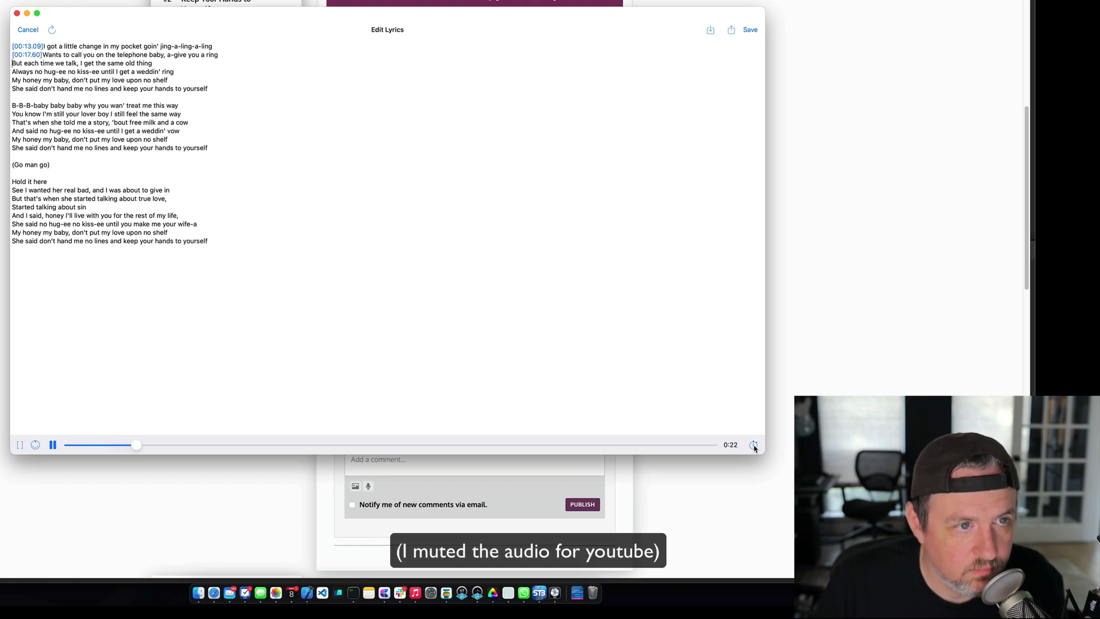
{"action": "left_click", "coordinate": [753, 445]}
{"action": "left_click", "coordinate": [753, 445]}
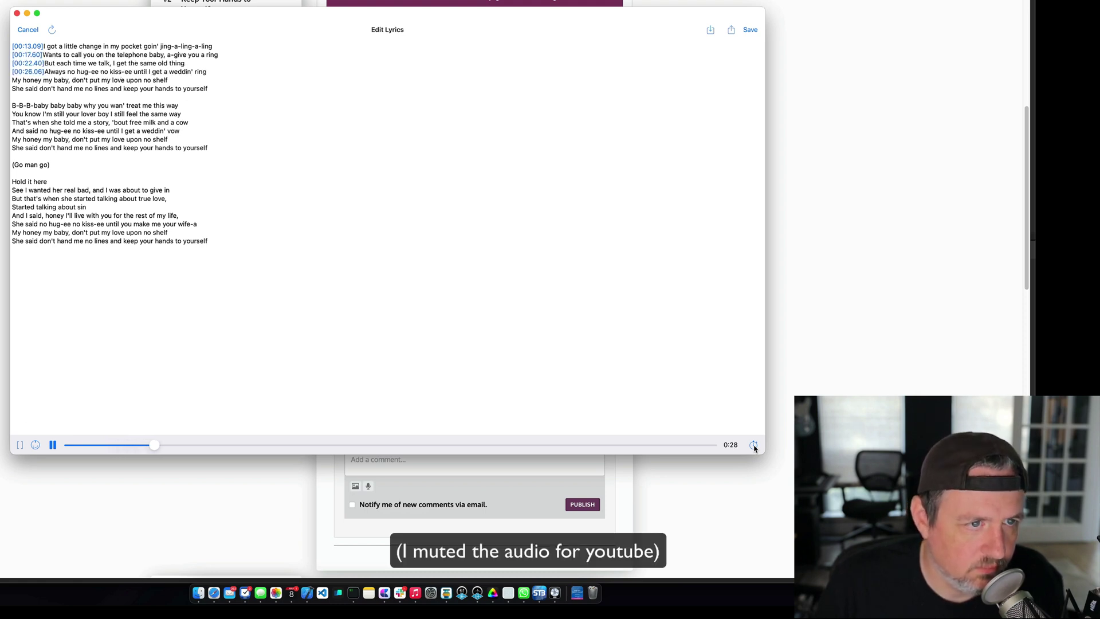
{"action": "left_click", "coordinate": [754, 445]}
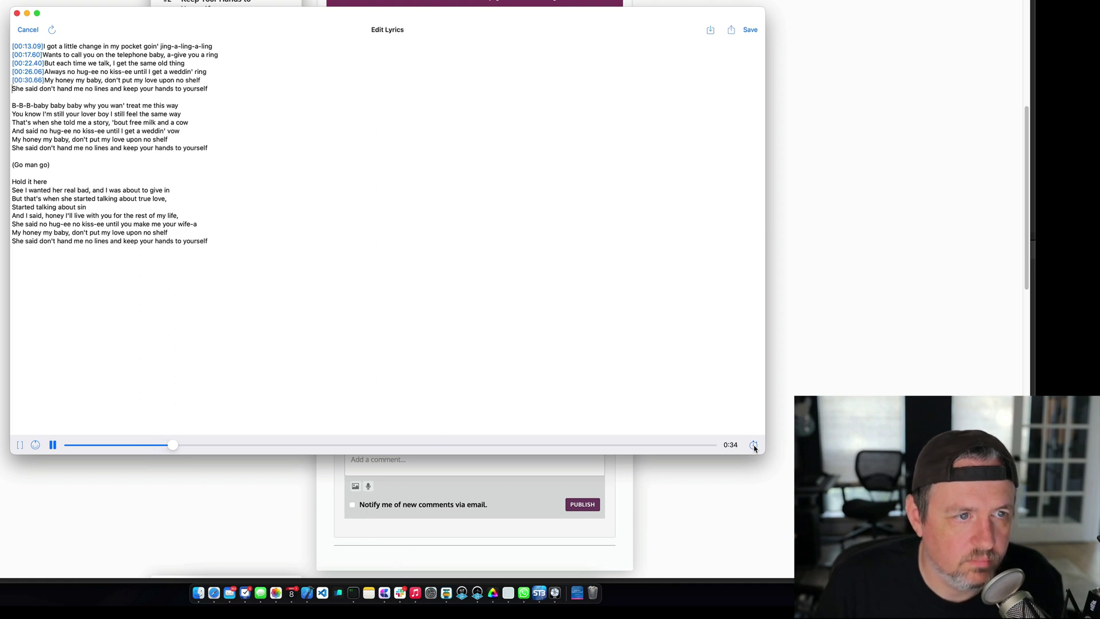
{"action": "left_click", "coordinate": [754, 445]}
{"action": "left_click", "coordinate": [53, 445]}
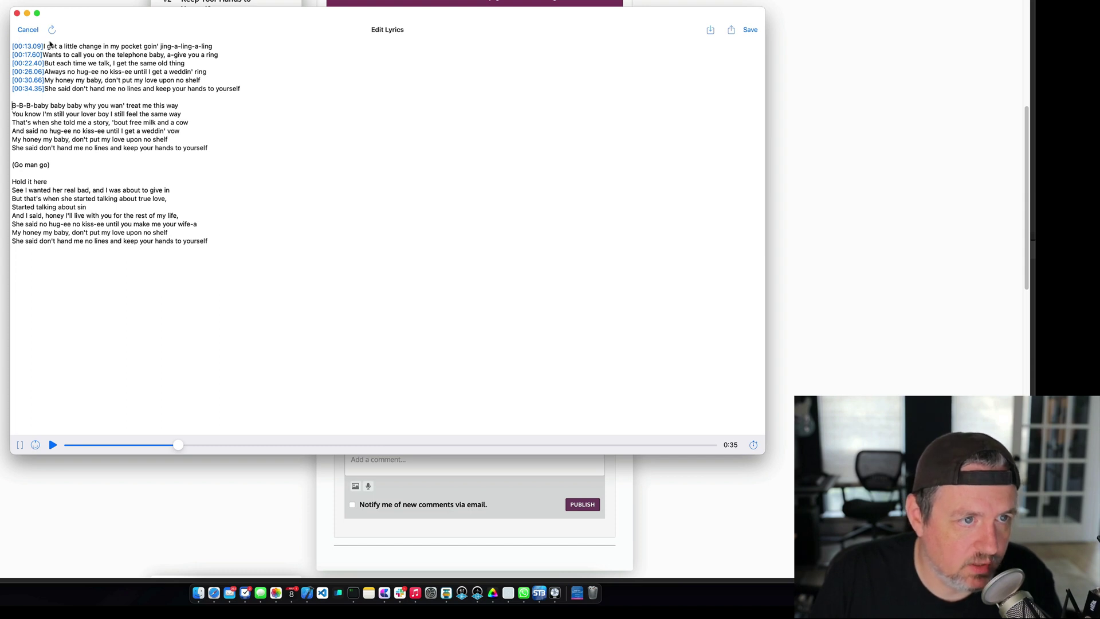
Review the timestamped first-verse lines and save the lyrics
{"action": "mouse_move", "coordinate": [50, 46]}
{"action": "left_mouse_down"}
{"action": "mouse_move", "coordinate": [229, 47]}
{"action": "mouse_move", "coordinate": [51, 54]}
{"action": "left_mouse_up"}
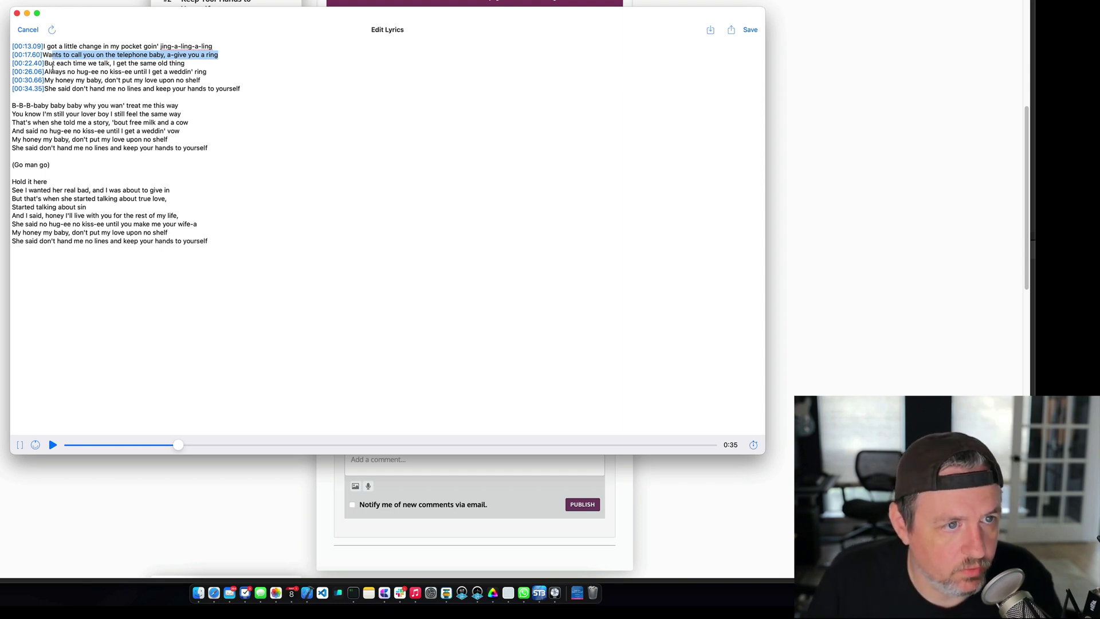
{"action": "triple_click", "coordinate": [52, 66]}
{"action": "left_click_drag", "start_coordinate": [52, 66], "coordinate": [187, 64]}
{"action": "key", "text": "Right"}
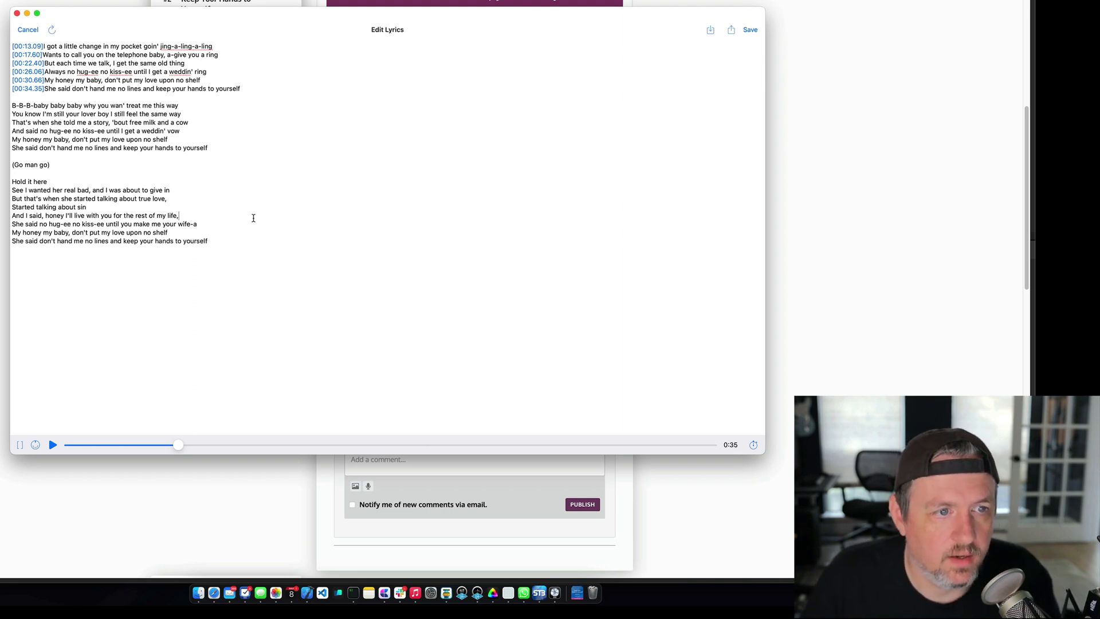
{"action": "key", "text": "super+Left"}
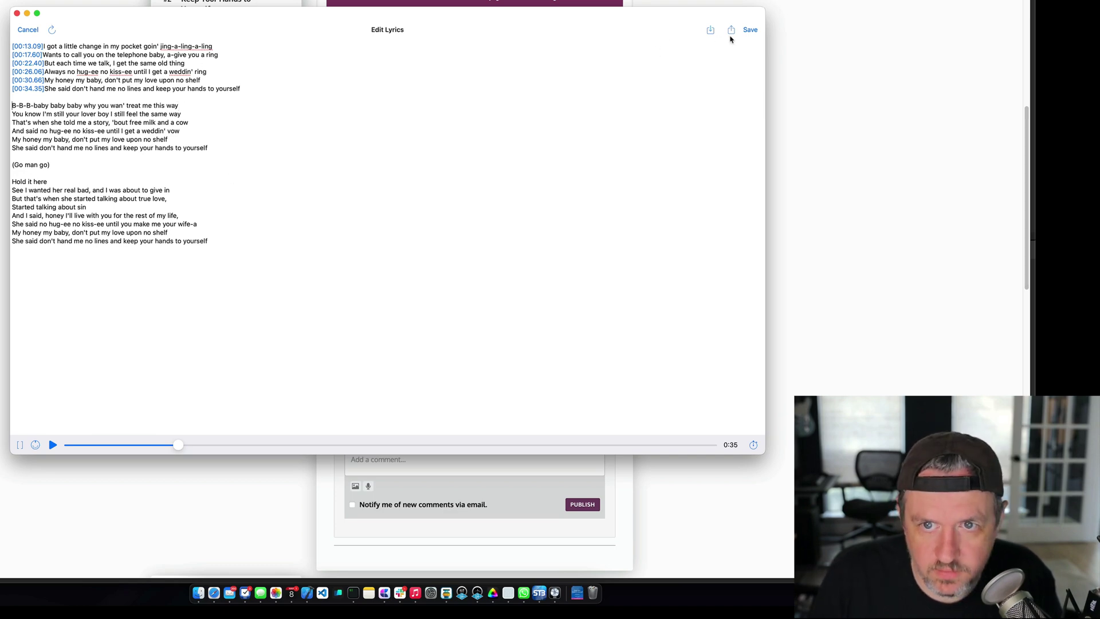
{"action": "left_click", "coordinate": [749, 30]}
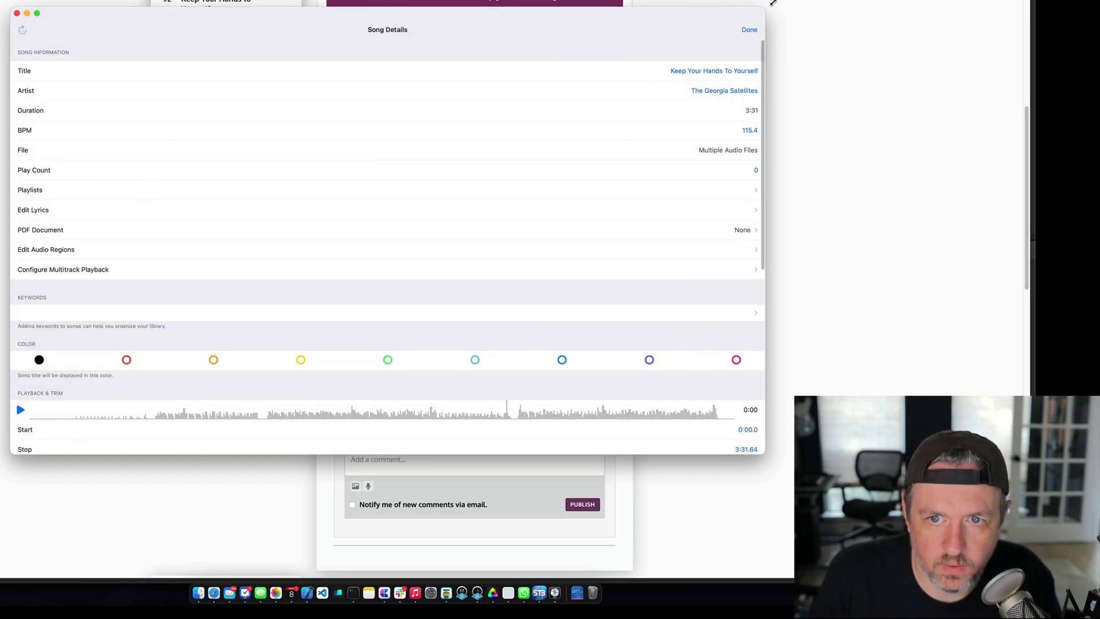
In Edit Audio Regions, create a new region spanning about 0:39 to 0:46, then pause
{"action": "left_click", "coordinate": [72, 252]}
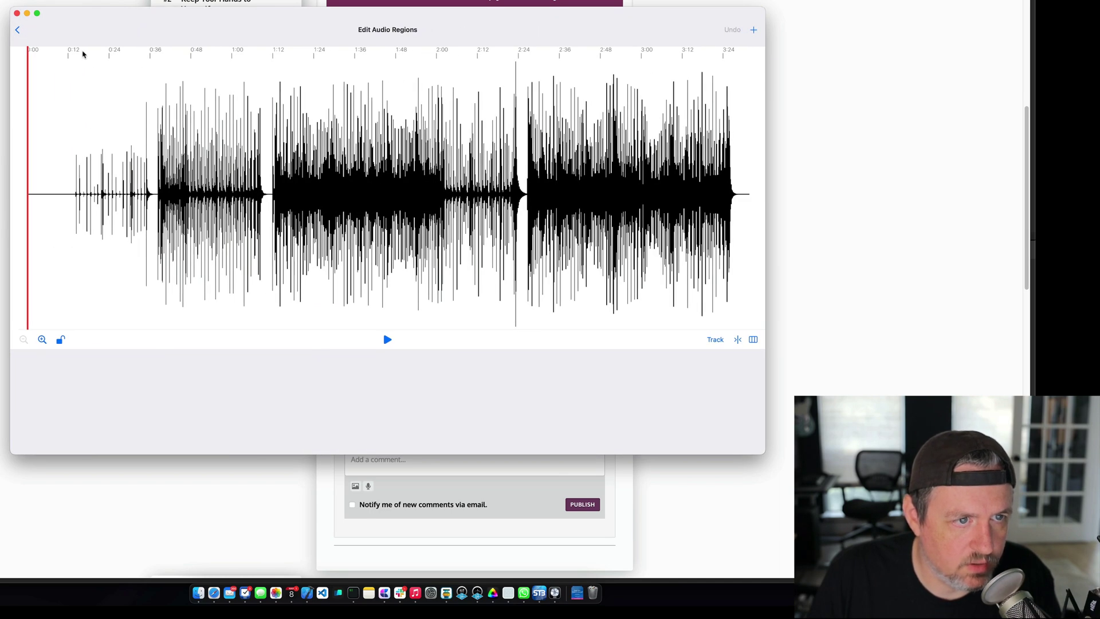
{"action": "left_click_drag", "start_coordinate": [85, 54], "coordinate": [315, 74]}
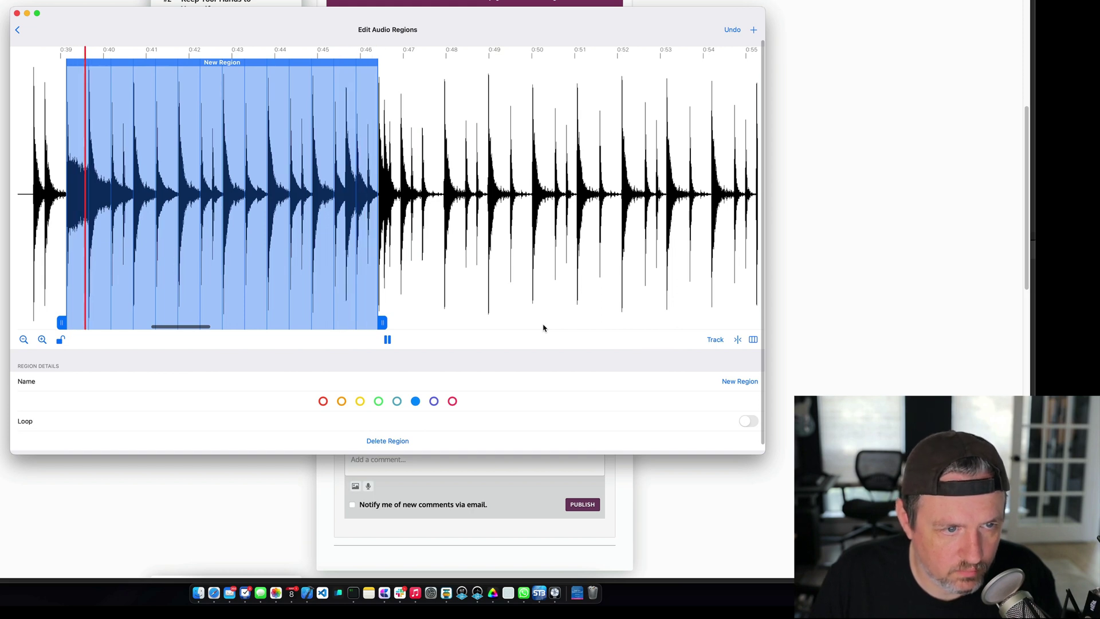
{"action": "left_click", "coordinate": [388, 340]}
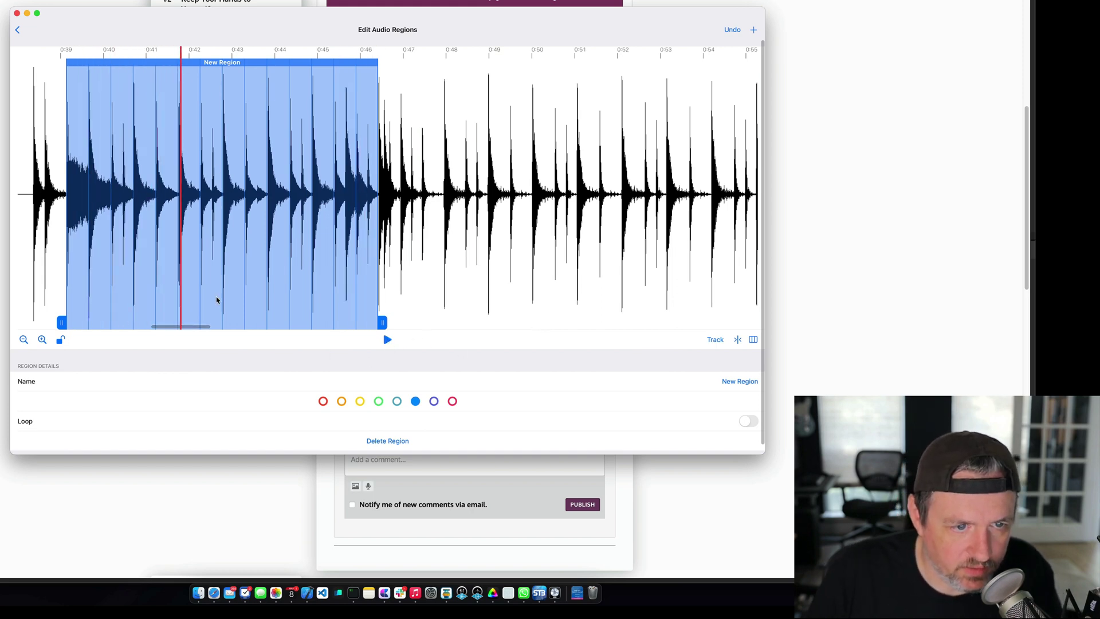
Select New Region to show its details and zoom out the waveform
{"action": "left_click", "coordinate": [200, 72]}
{"action": "left_click", "coordinate": [256, 96]}
{"action": "left_click", "coordinate": [227, 97]}
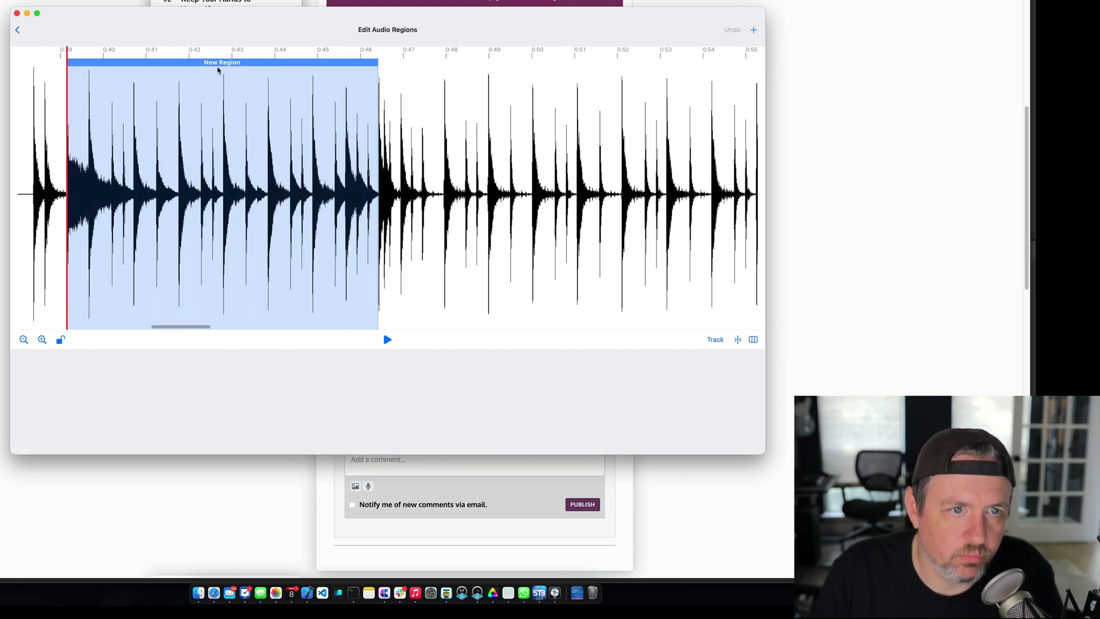
{"action": "left_click", "coordinate": [218, 70]}
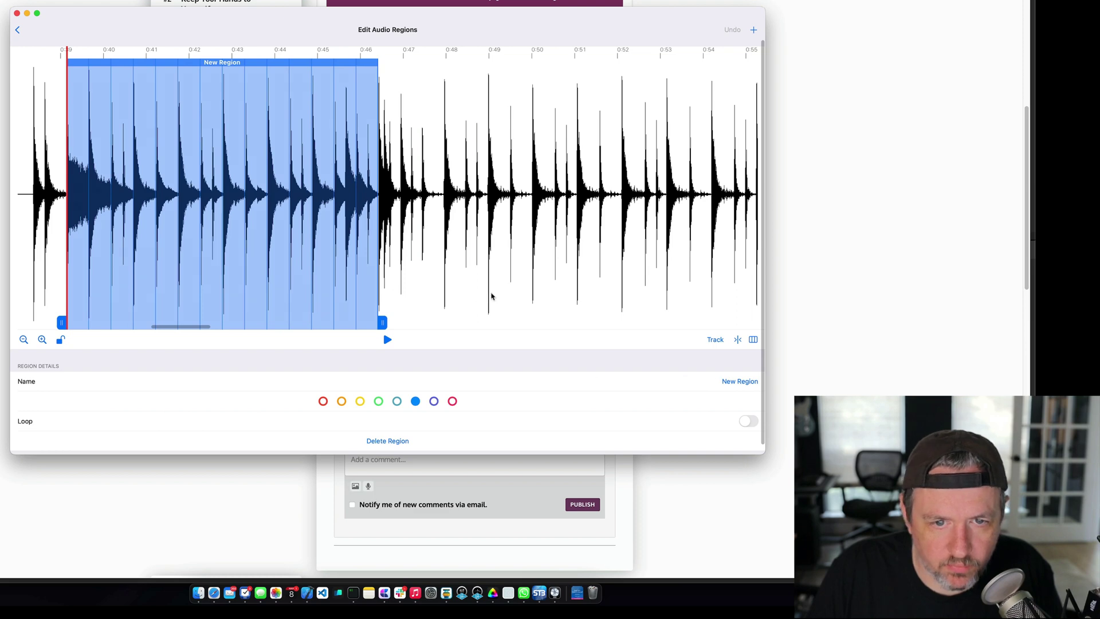
{"action": "scroll", "coordinate": [491, 296], "scroll_direction": "right", "scroll_amount": 5}
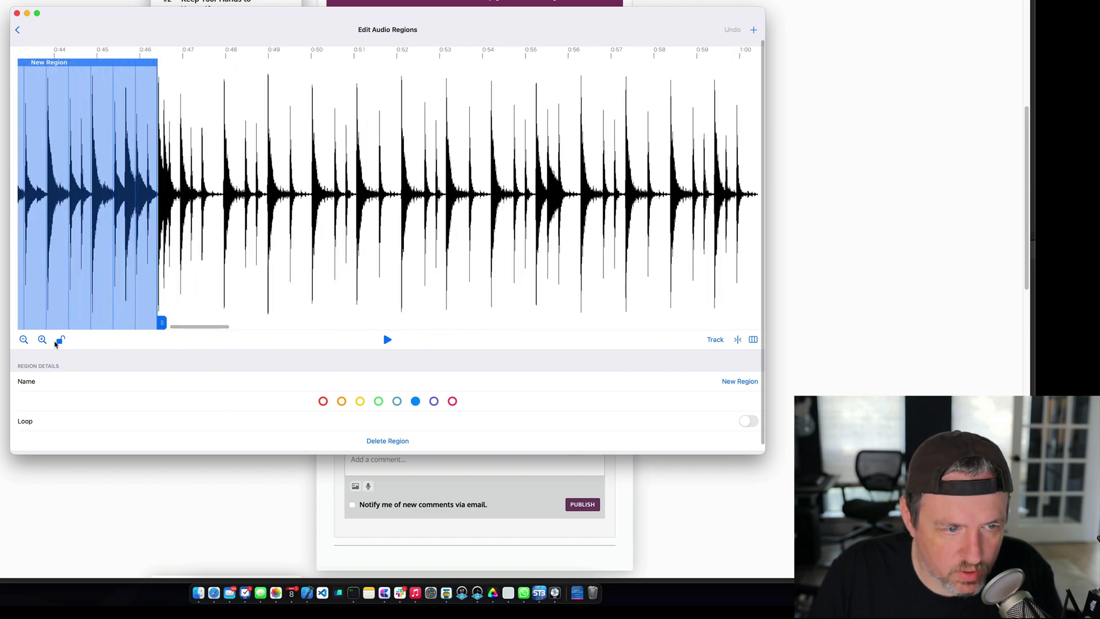
{"action": "left_click", "coordinate": [24, 339]}
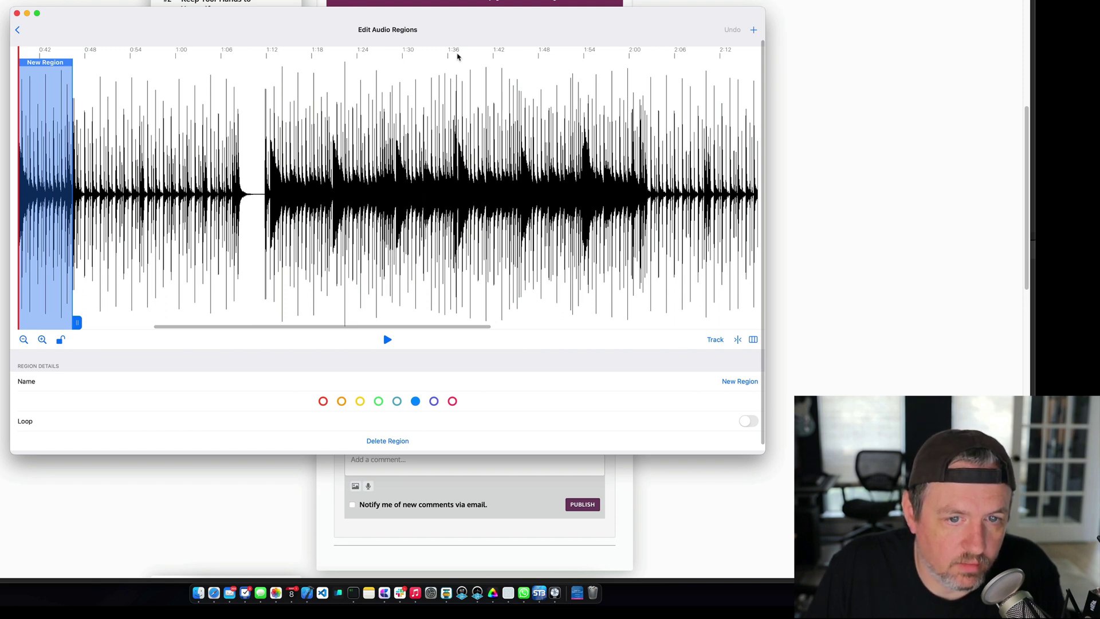
Move the playhead to about 1:45 and play the song from there
{"action": "left_click_drag", "start_coordinate": [476, 57], "coordinate": [332, 104]}
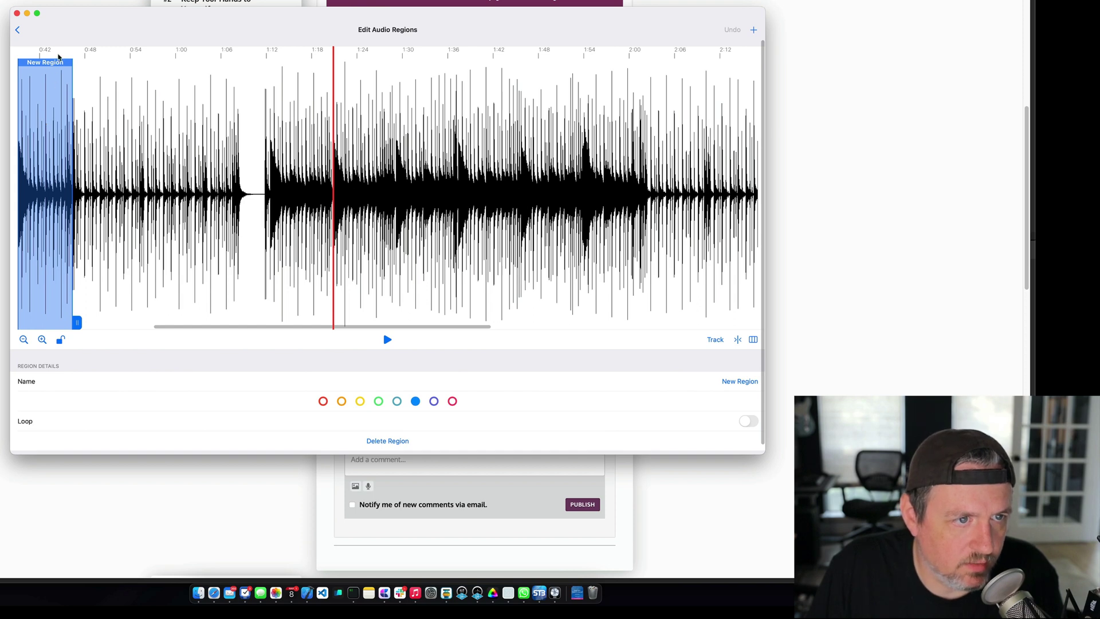
{"action": "left_click_drag", "start_coordinate": [36, 57], "coordinate": [22, 59]}
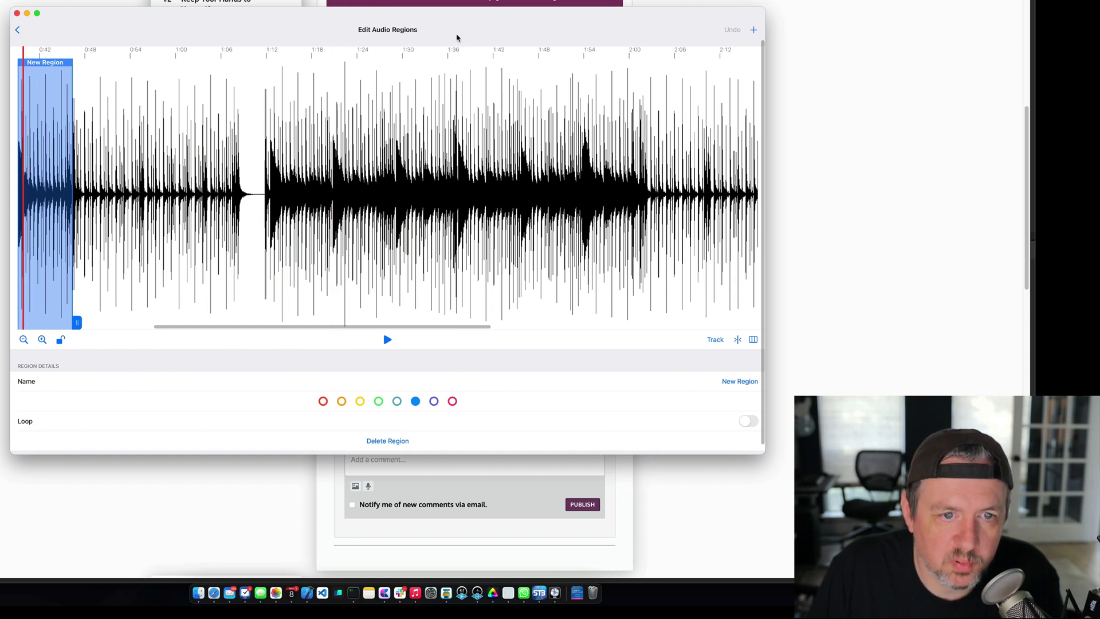
{"action": "left_click", "coordinate": [523, 56]}
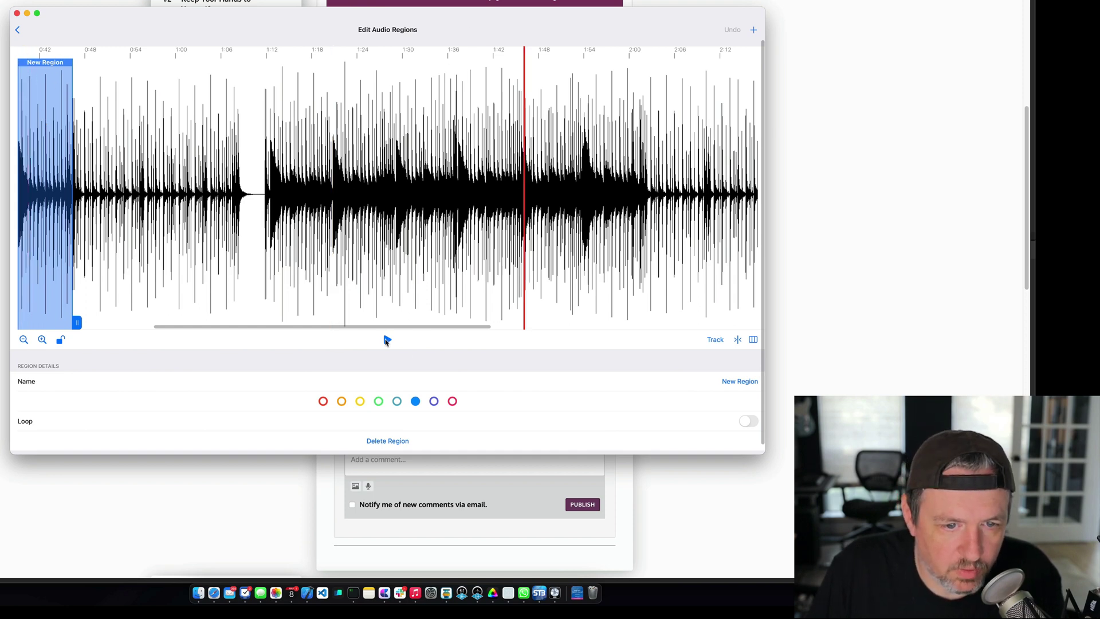
{"action": "left_click", "coordinate": [386, 340]}
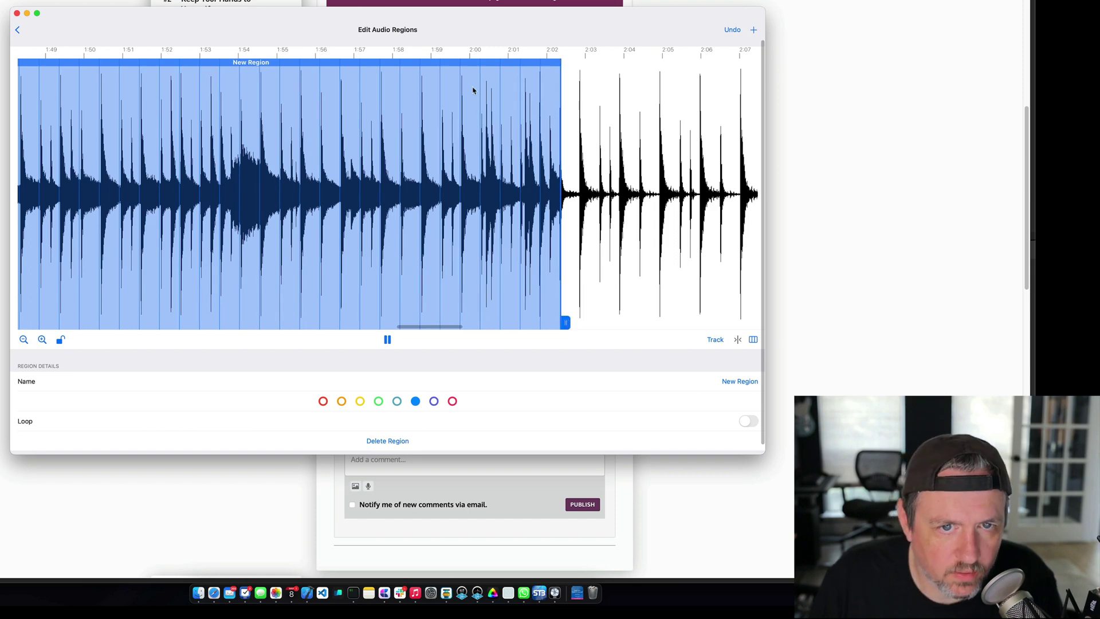
Color the region pink and rename it from New Region to SOLOS
{"action": "left_click", "coordinate": [452, 401]}
{"action": "left_click", "coordinate": [731, 381]}
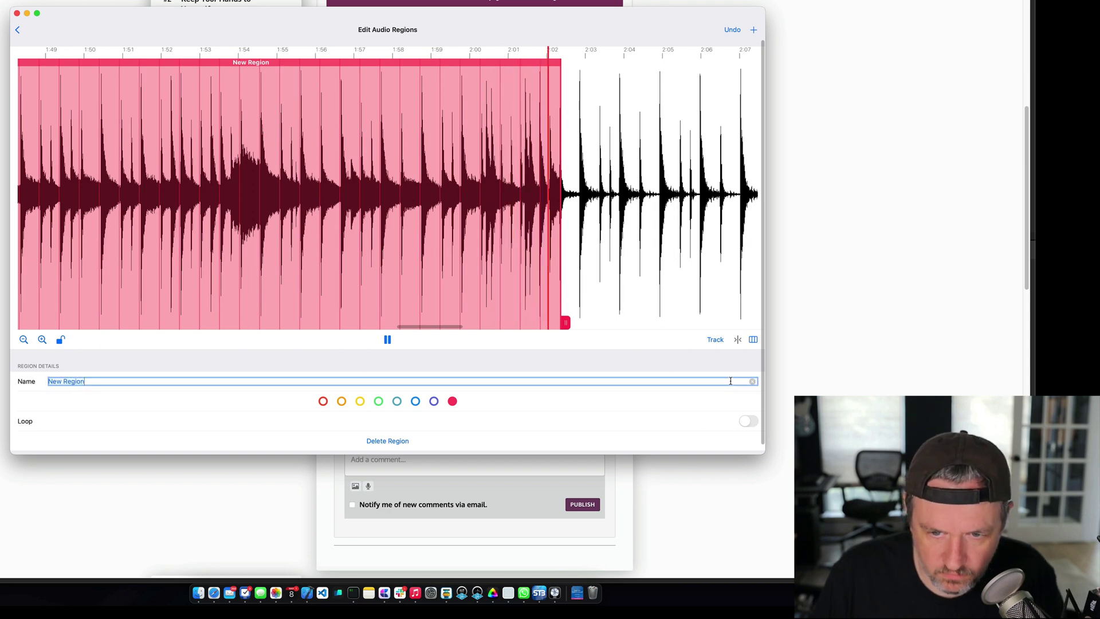
{"action": "key", "text": "BackSpace"}
{"action": "type", "text": "SOLO"}
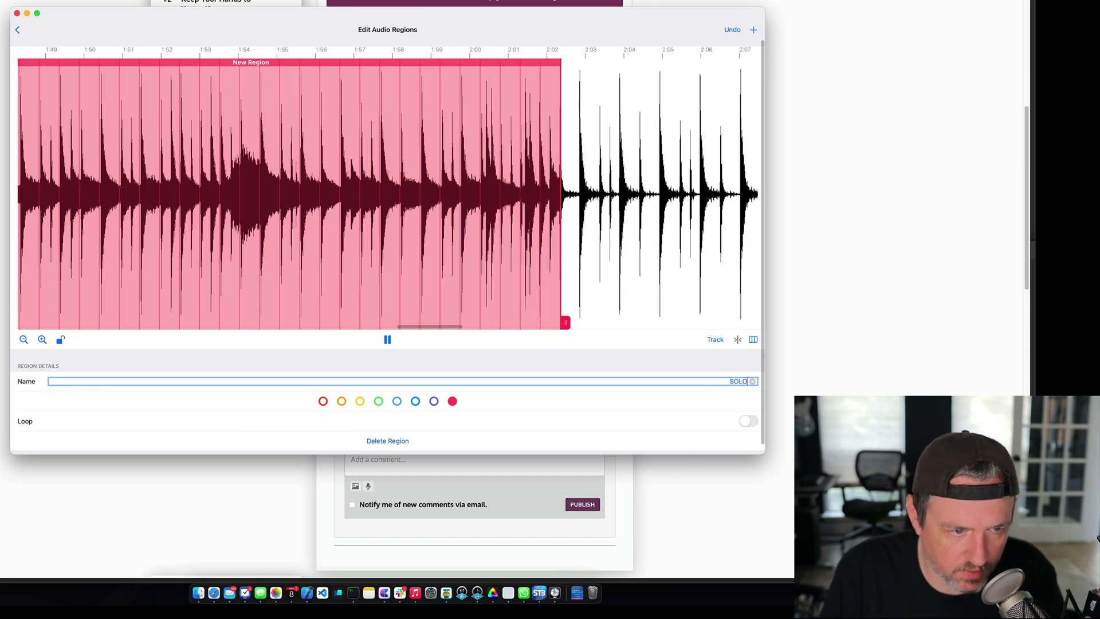
{"action": "type", "text": "S"}
{"action": "key", "text": "Return"}
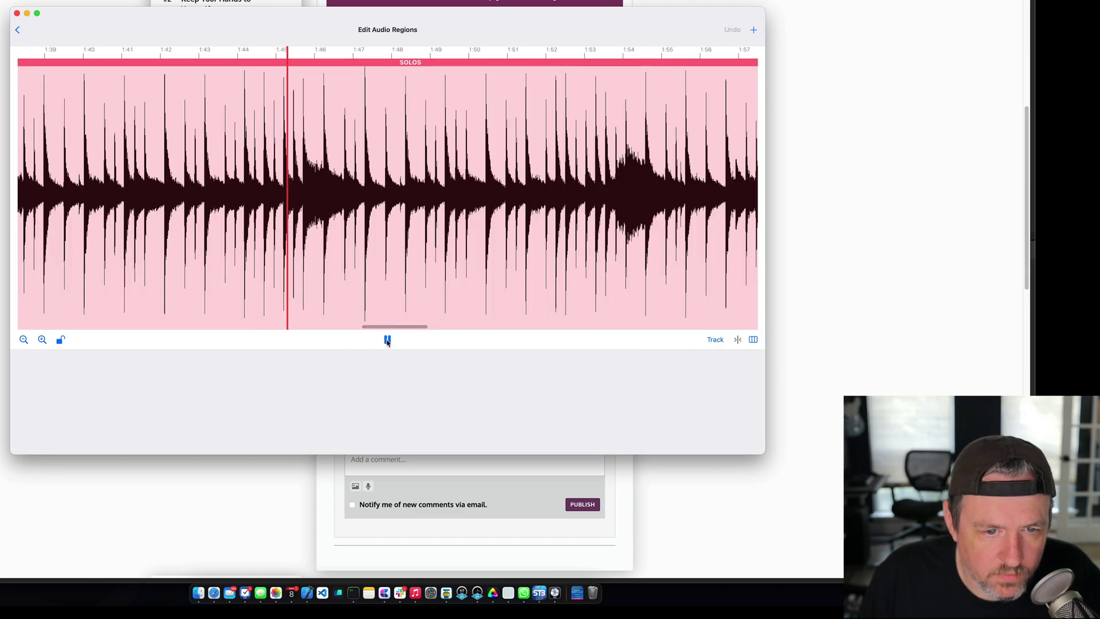
Stop playback and close the region editor and Song Details
{"action": "left_click", "coordinate": [388, 339]}
{"action": "scroll", "coordinate": [378, 246], "scroll_direction": "left", "scroll_amount": 15}
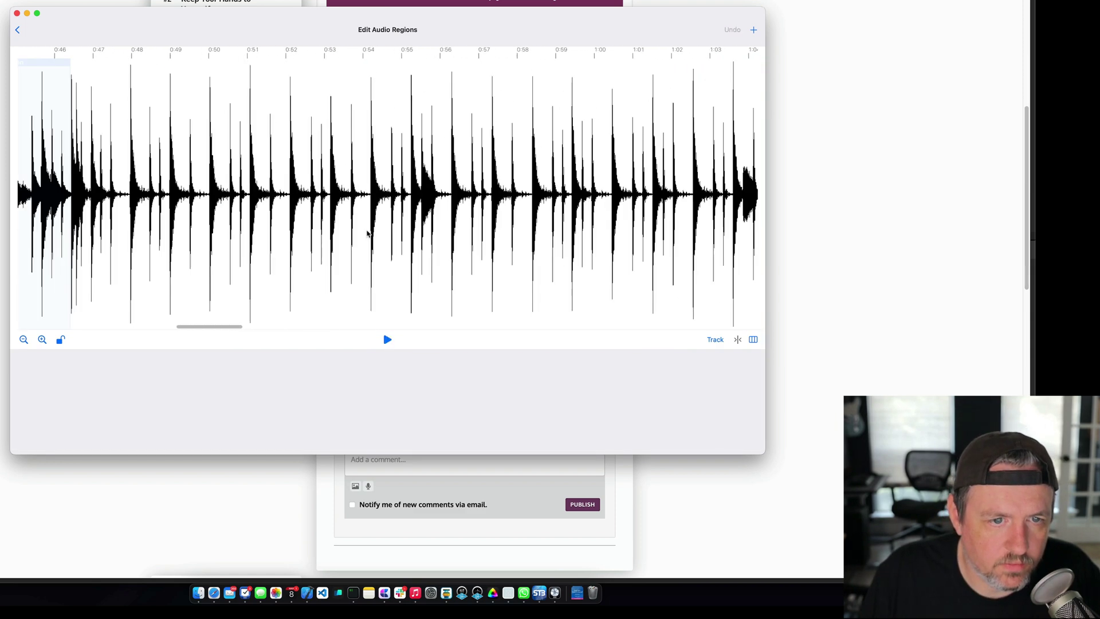
{"action": "scroll", "coordinate": [367, 229], "scroll_direction": "right", "scroll_amount": 5}
{"action": "scroll", "coordinate": [372, 218], "scroll_direction": "right", "scroll_amount": 3}
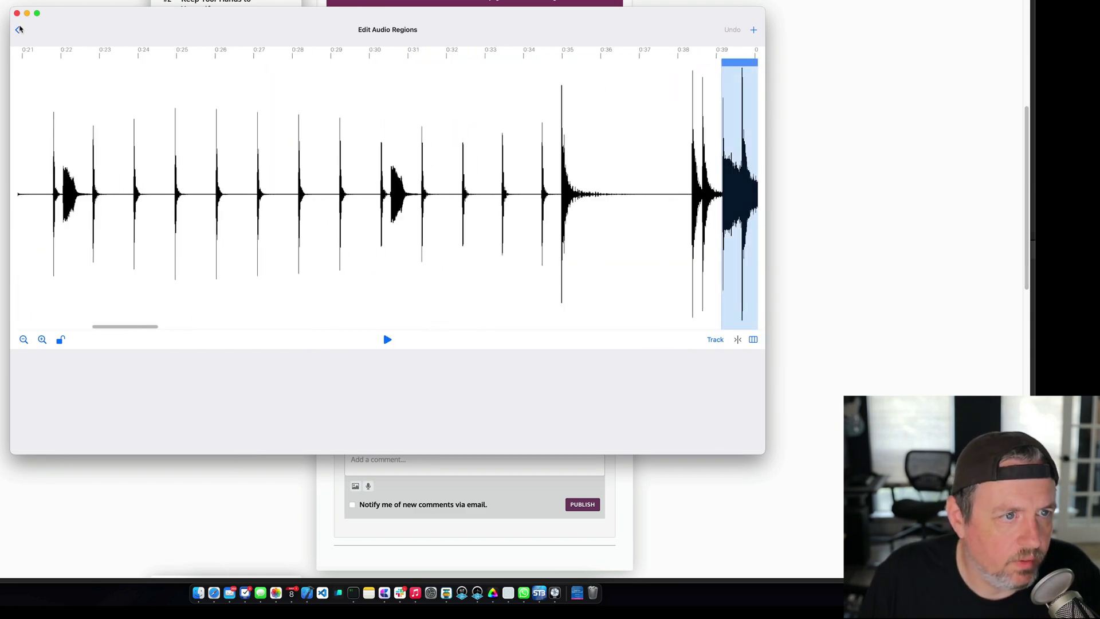
{"action": "left_click", "coordinate": [16, 30]}
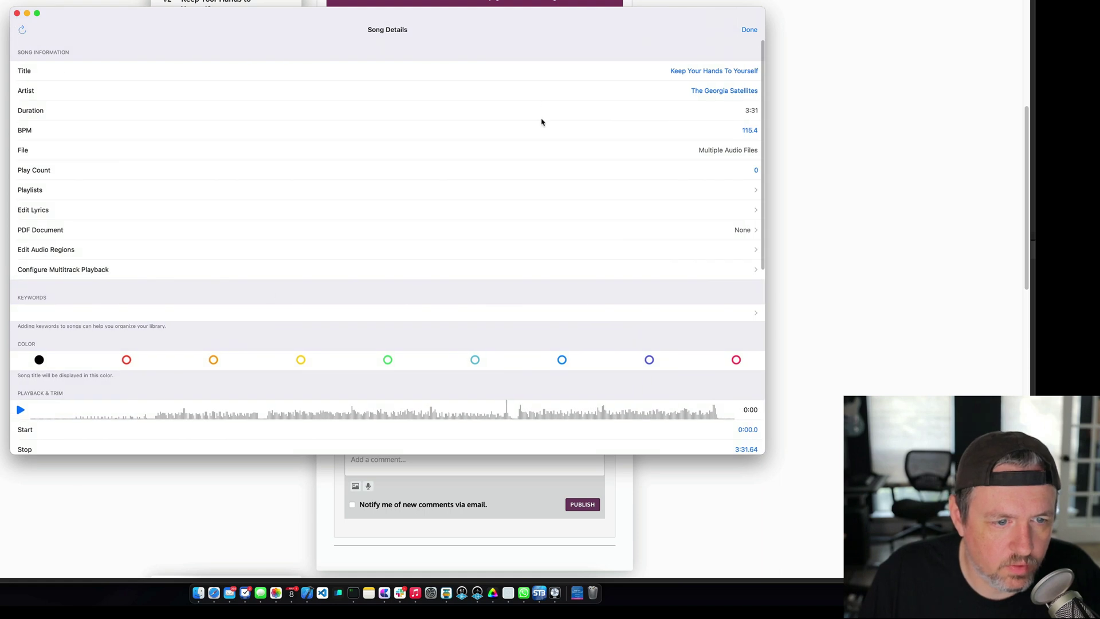
{"action": "left_click", "coordinate": [745, 38]}
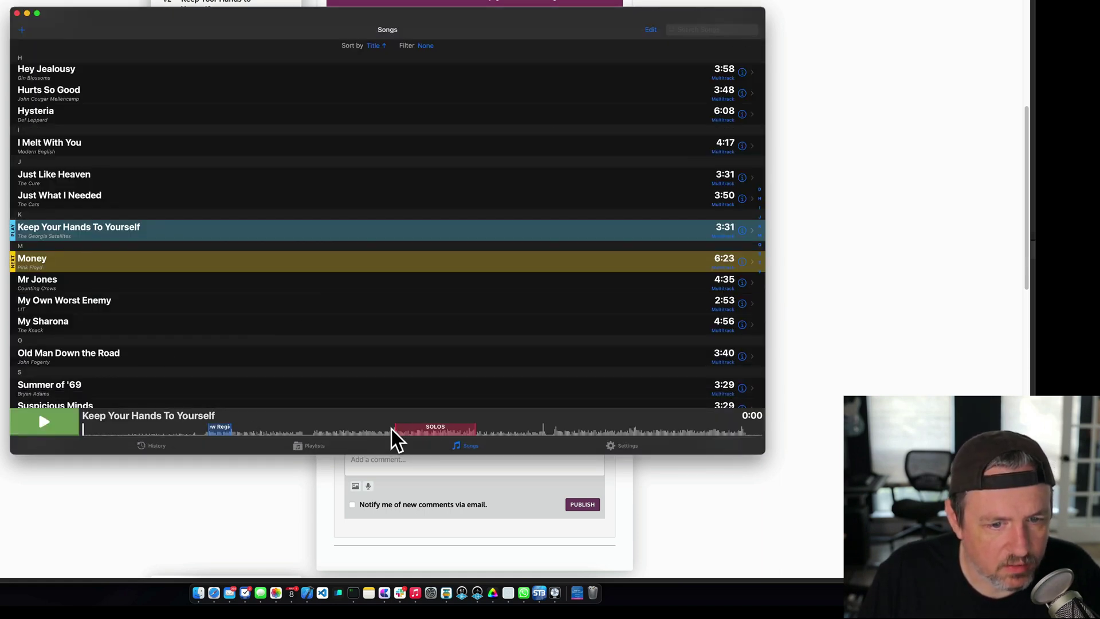
Load Keep Your Hands To Yourself in the player, test playback, and jump to the first region
{"action": "left_click", "coordinate": [328, 424]}
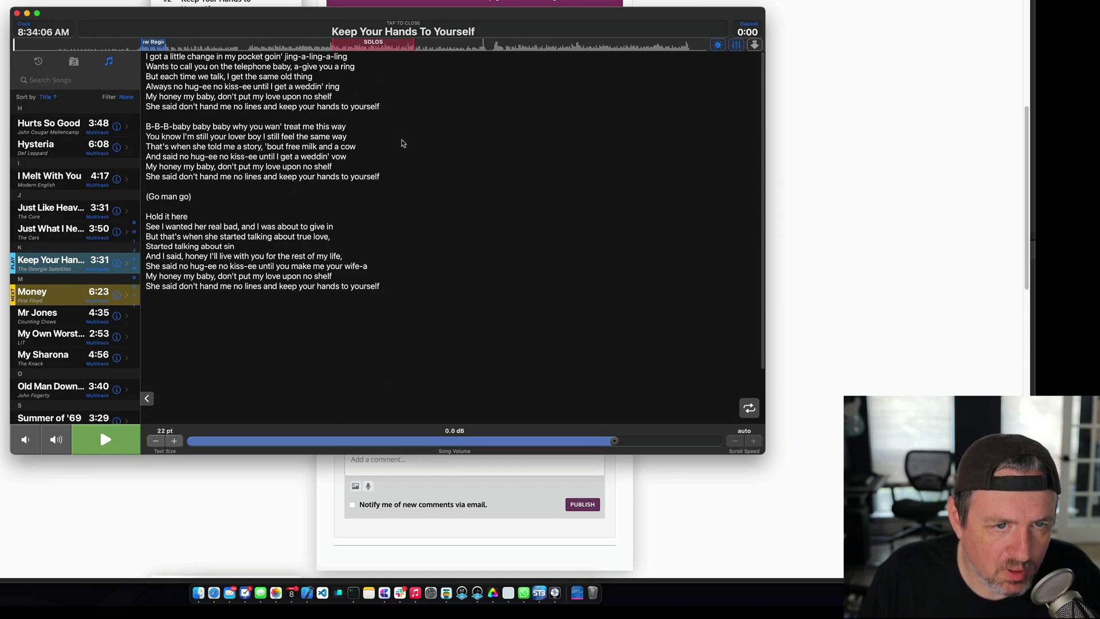
{"action": "left_click", "coordinate": [108, 439]}
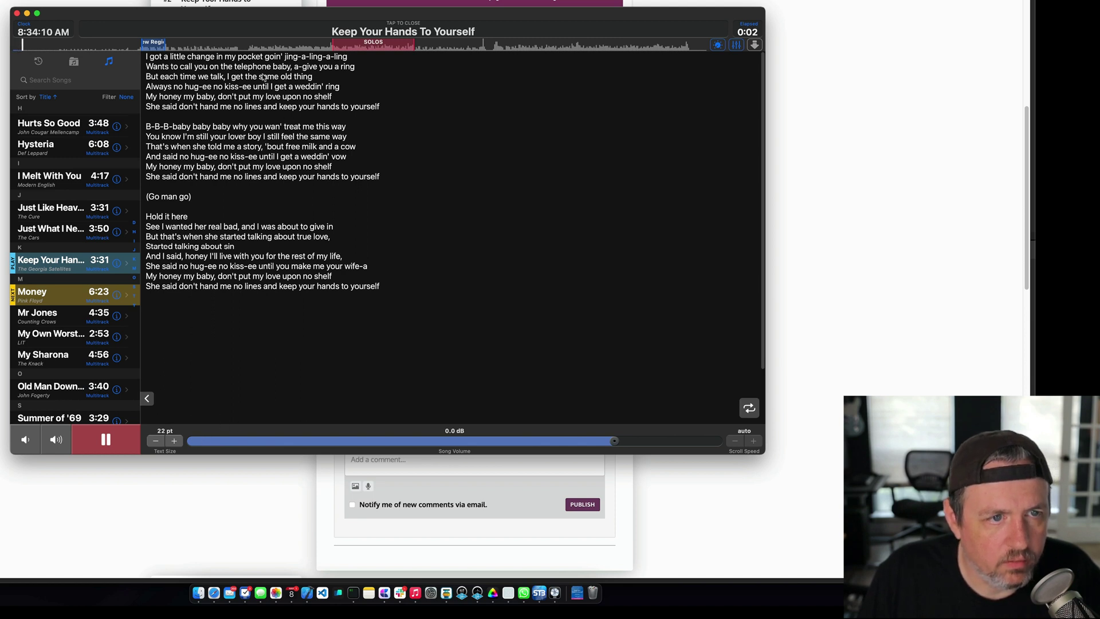
{"action": "left_click", "coordinate": [119, 450]}
{"action": "mouse_move", "coordinate": [112, 46]}
{"action": "left_mouse_down"}
{"action": "mouse_move", "coordinate": [55, 46]}
{"action": "mouse_move", "coordinate": [137, 50]}
{"action": "mouse_move", "coordinate": [121, 48]}
{"action": "left_mouse_up"}
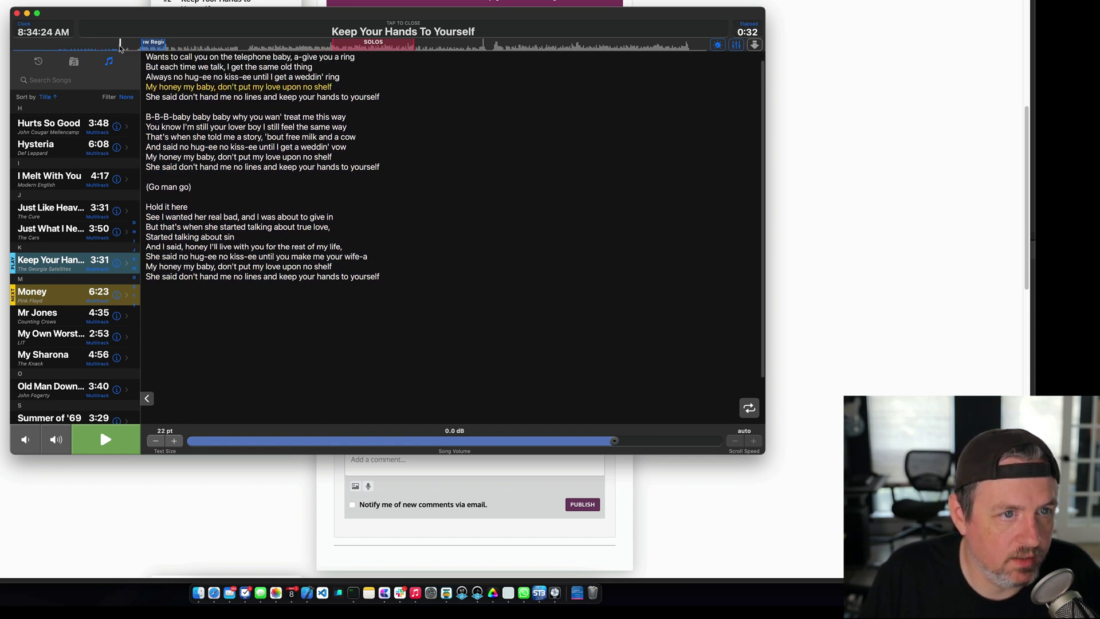
{"action": "left_click", "coordinate": [152, 46]}
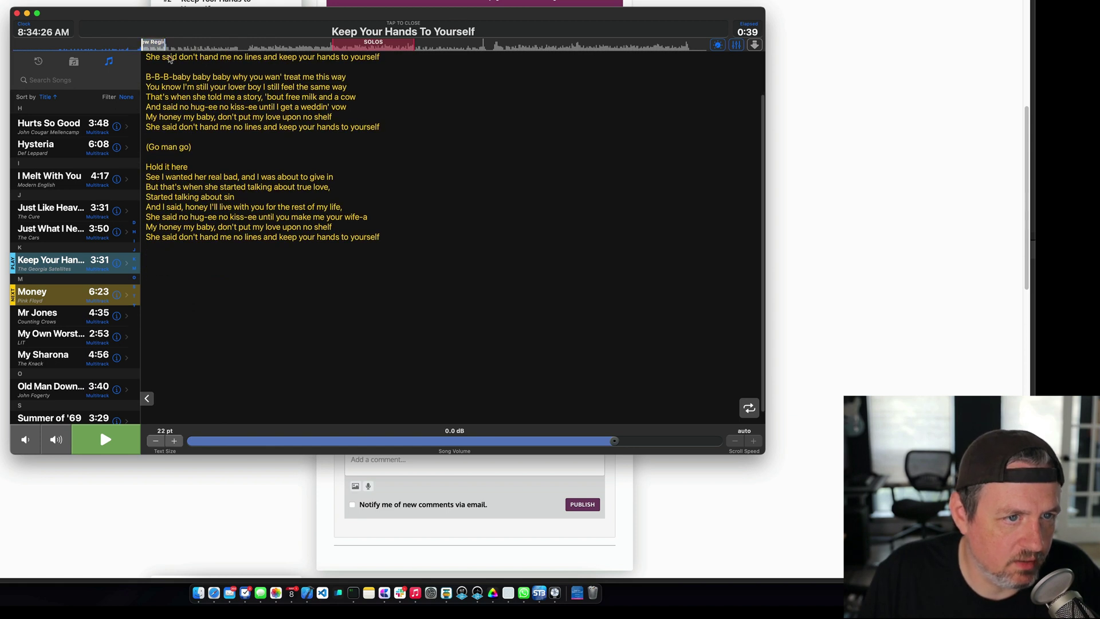
Play from the SOLOS region with looping re-enabled, then stop playback at 2:03
{"action": "key", "text": "space"}
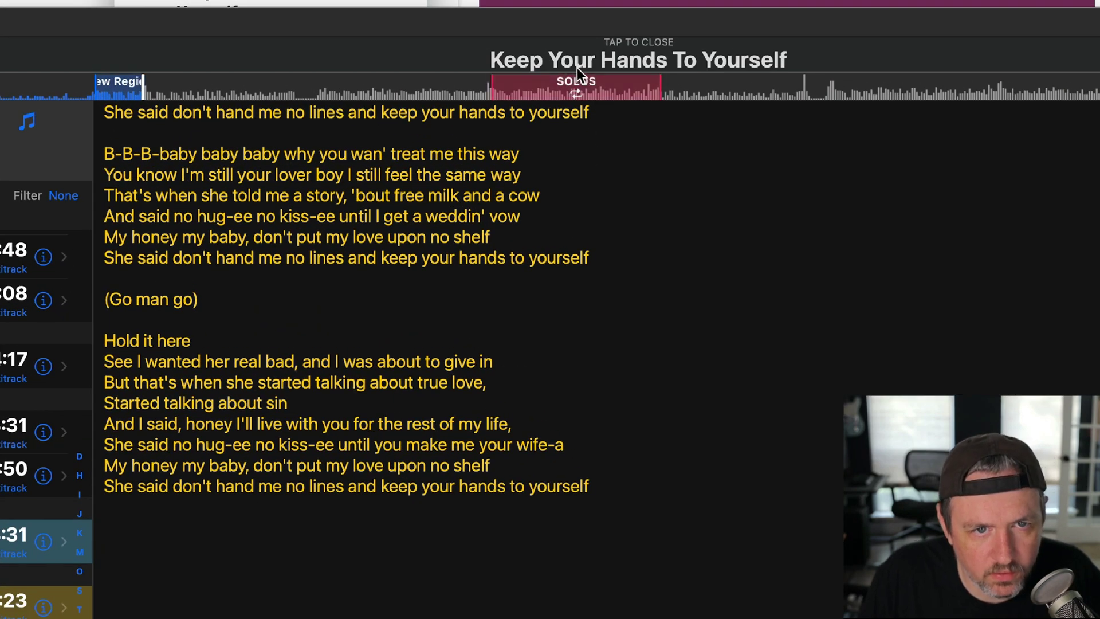
{"action": "left_click", "coordinate": [374, 50]}
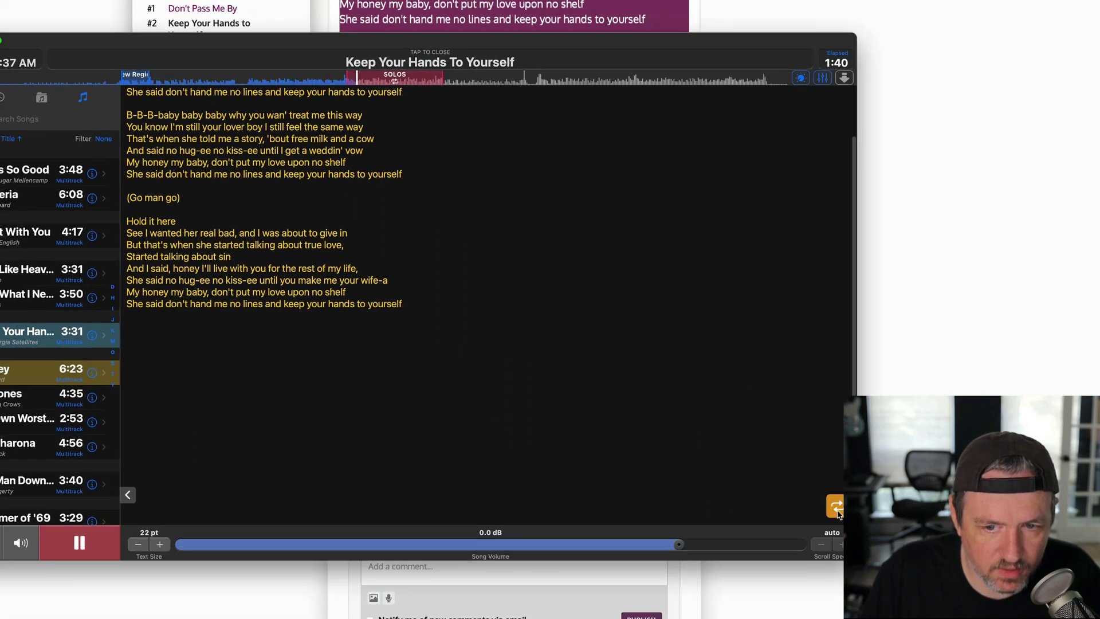
{"action": "left_click", "coordinate": [837, 509]}
{"action": "left_click", "coordinate": [820, 501]}
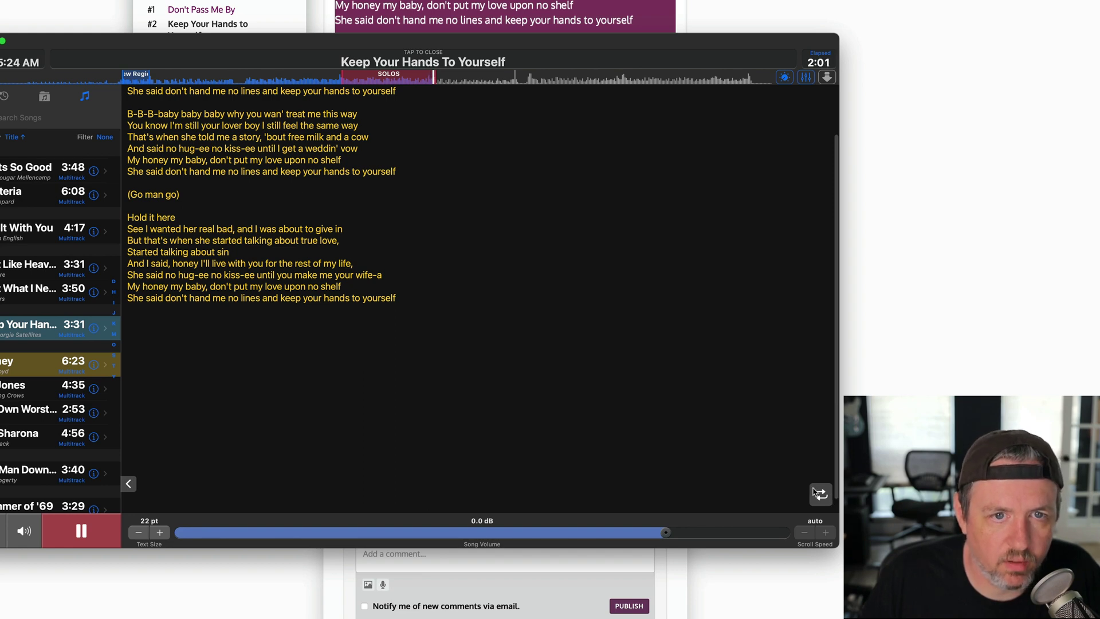
{"action": "key", "text": "space"}
Load My Own Worst Enemy, then Old Man Down the Road's chord chart
{"action": "scroll", "coordinate": [463, 243], "scroll_direction": "up", "scroll_amount": 2}
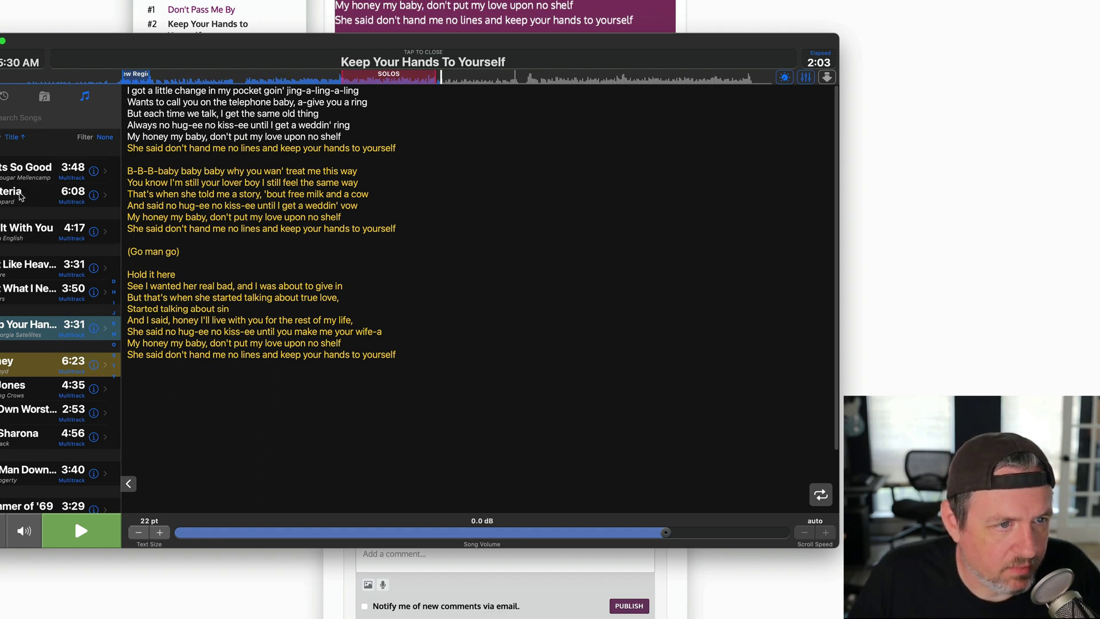
{"action": "scroll", "coordinate": [9, 296], "scroll_direction": "down", "scroll_amount": 5}
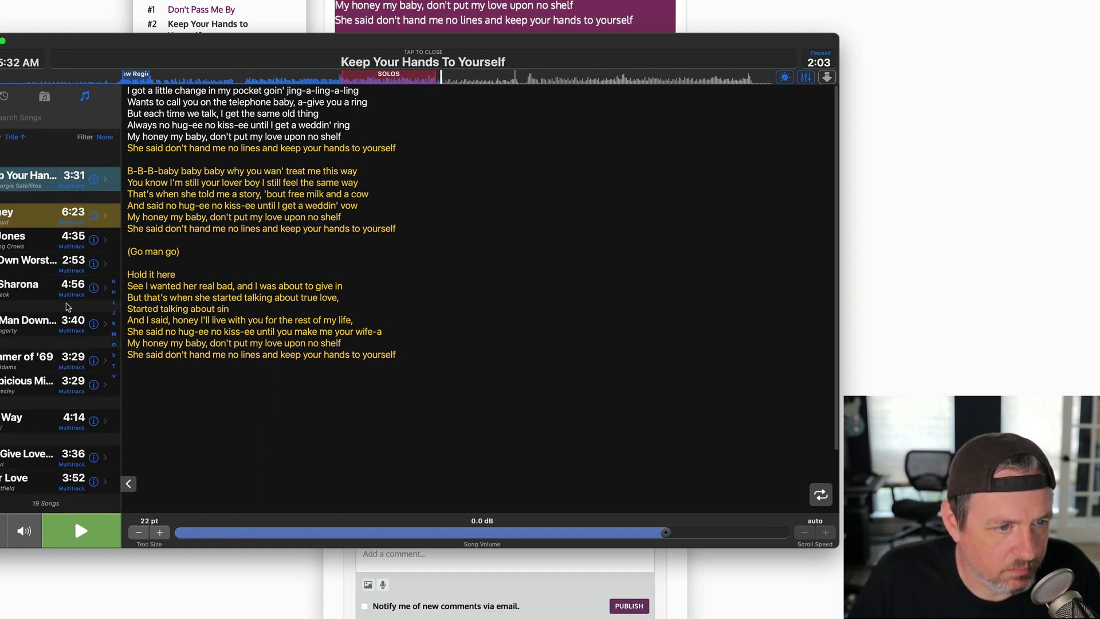
{"action": "left_click", "coordinate": [35, 262]}
{"action": "left_click", "coordinate": [23, 325]}
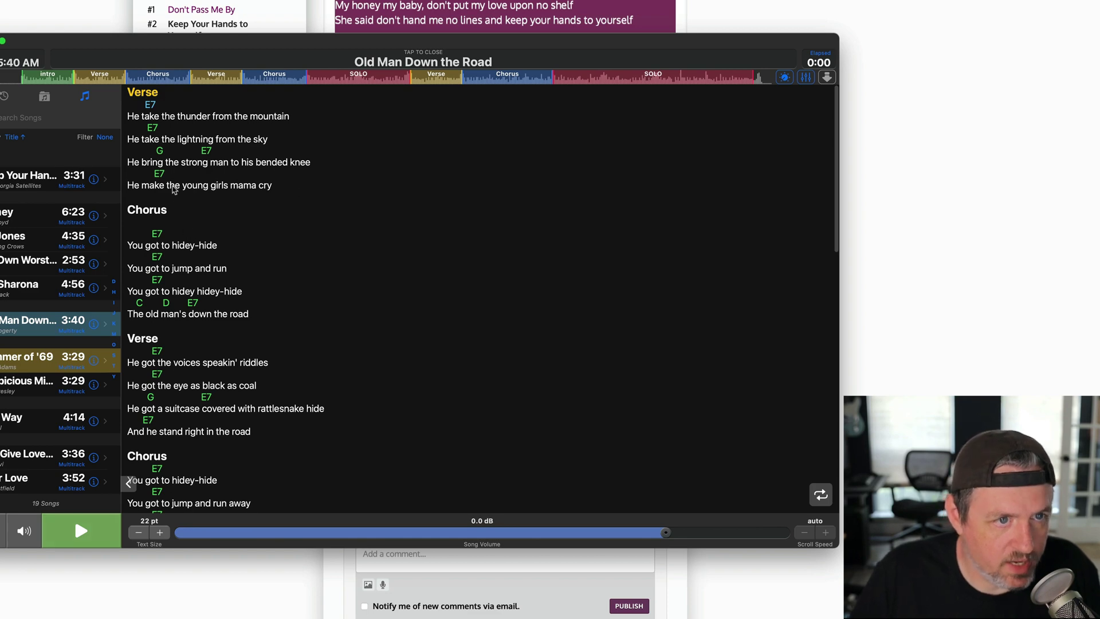
Open The Way, Suspicious Minds, Summer of '69, and Old Man Down the Road, ending on My Sharona's lyrics
{"action": "scroll", "coordinate": [270, 314], "scroll_direction": "down", "scroll_amount": 15}
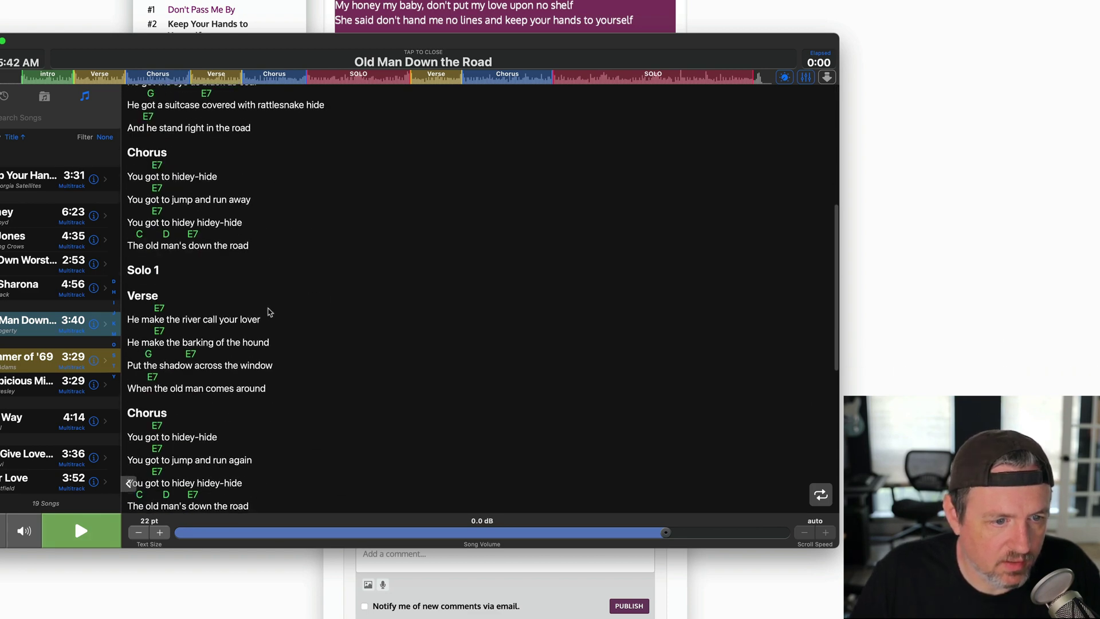
{"action": "left_click", "coordinate": [22, 425]}
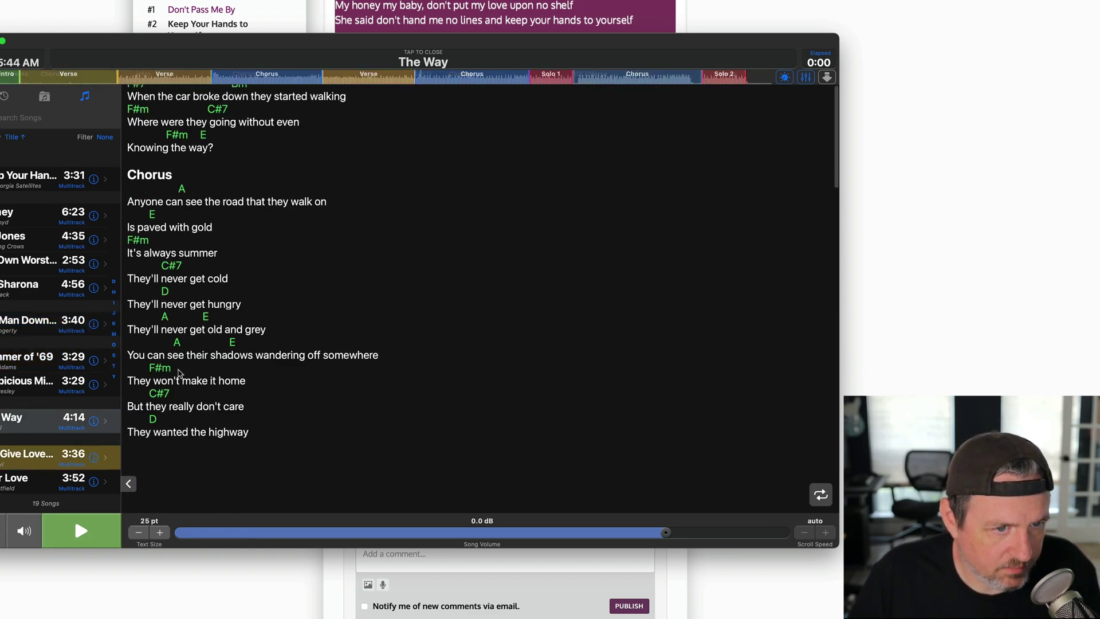
{"action": "left_click", "coordinate": [31, 390]}
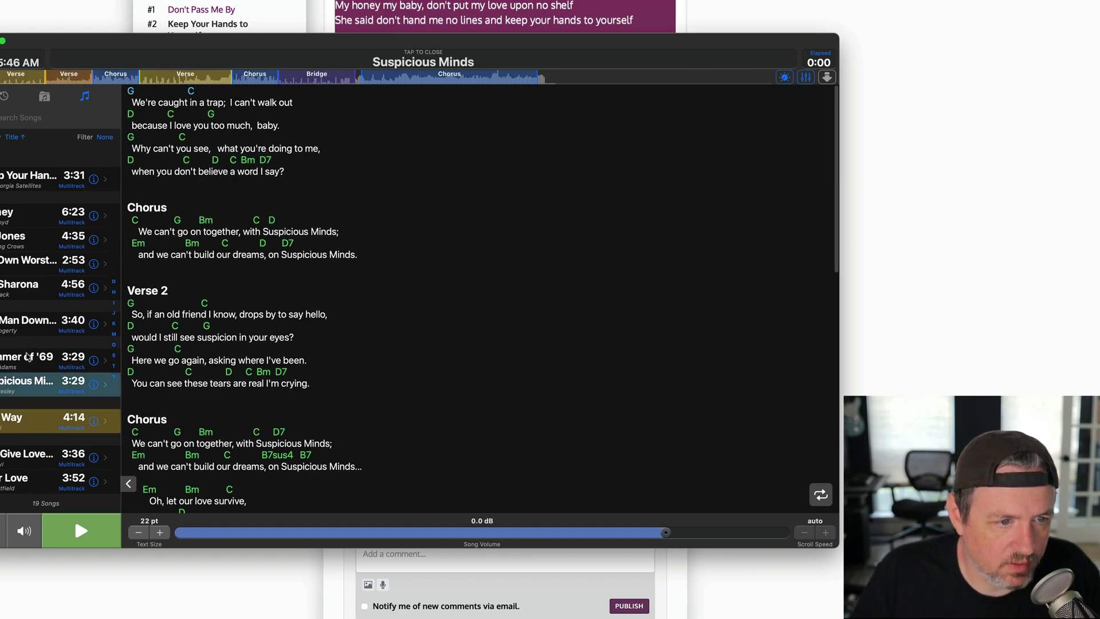
{"action": "left_click", "coordinate": [28, 358]}
{"action": "left_click", "coordinate": [34, 323]}
{"action": "left_click", "coordinate": [36, 297]}
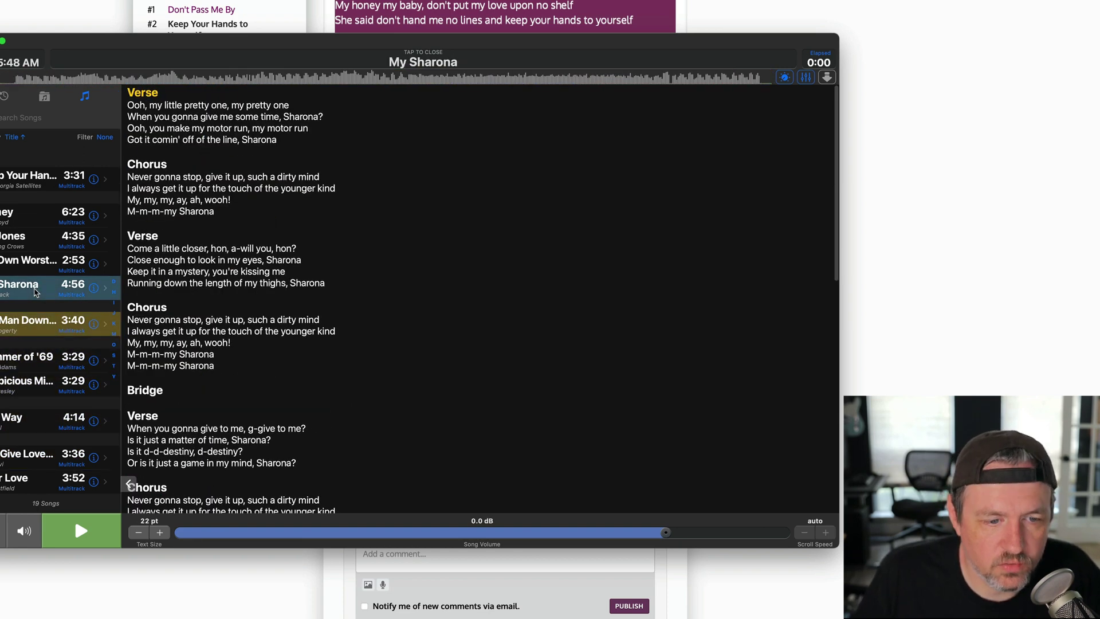